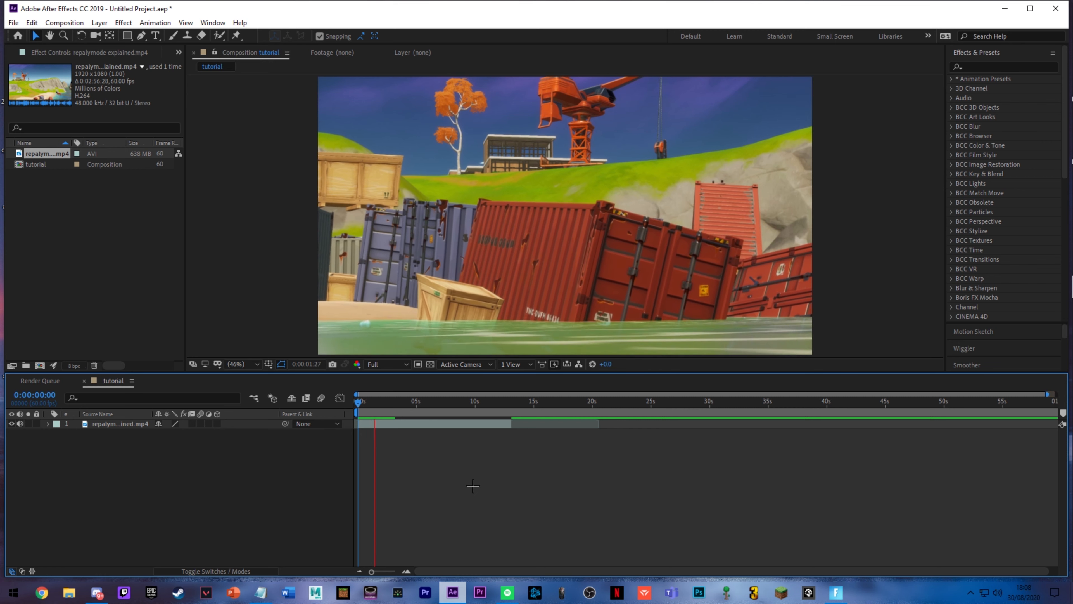
# Step: Cut roughly the first two seconds off the gameplay clip and move the remaining part to the composition's start
pyautogui.click(381, 402)
pyautogui.hotkey('ctrl', 'shift', 'd')
pyautogui.click(377, 433)
pyautogui.press('Delete')
pyautogui.press('space')
pyautogui.press('Home')
pyautogui.moveTo(398, 424); pyautogui.dragTo(378, 427)
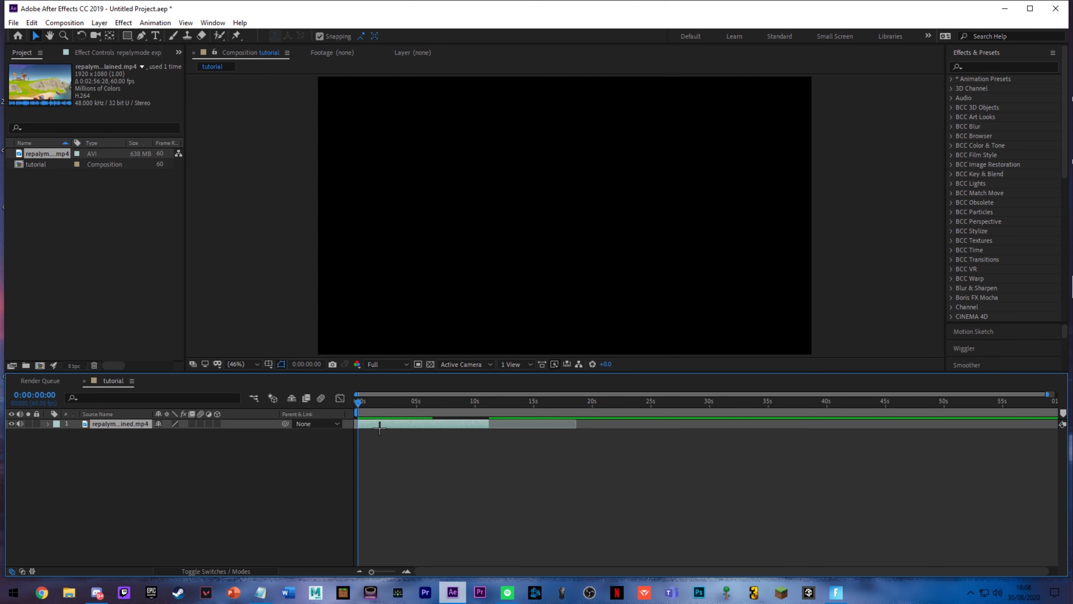
# Step: Enable Time Remap on the gameplay clip and add a keyframe at 0:00:00:00
pyautogui.hotkey('ctrl', 'alt', 't')
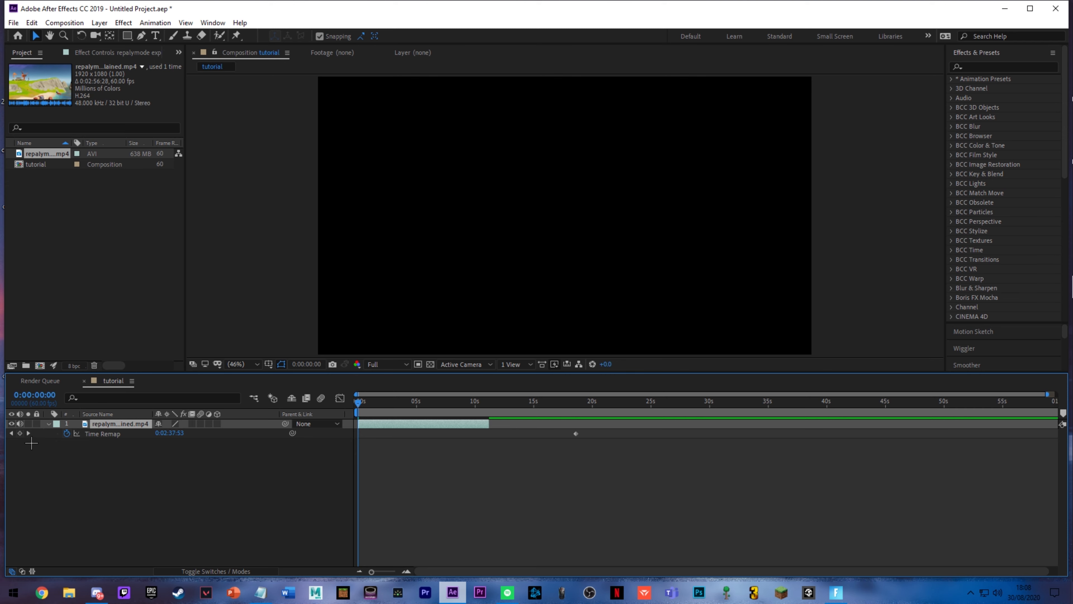
pyautogui.hotkey('ctrl', 'z')
pyautogui.hotkey('ctrl', 'alt', 't')
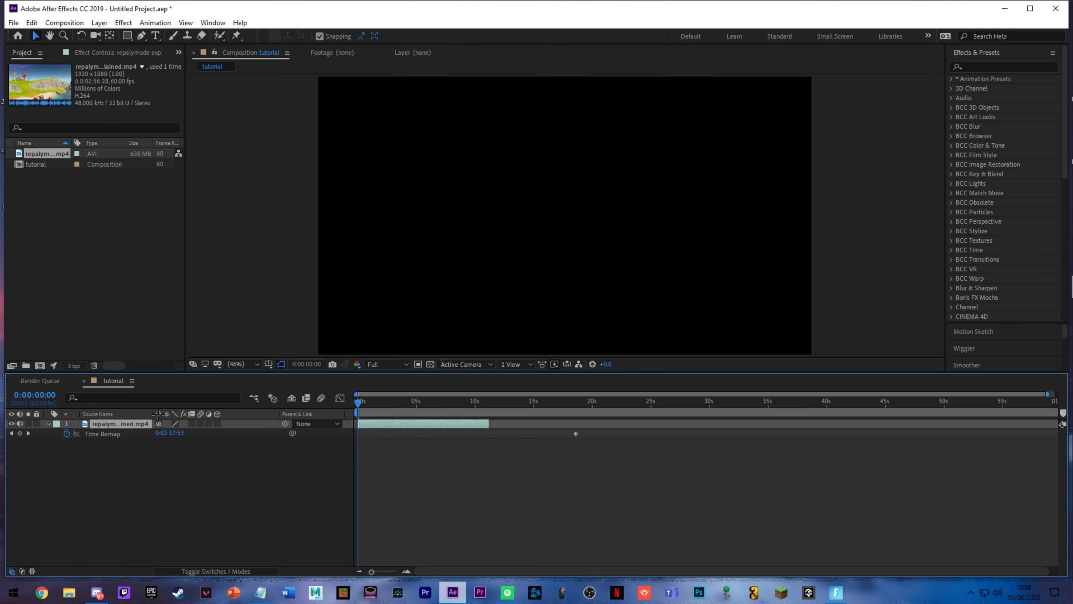
pyautogui.moveTo(369, 404); pyautogui.dragTo(373, 418)
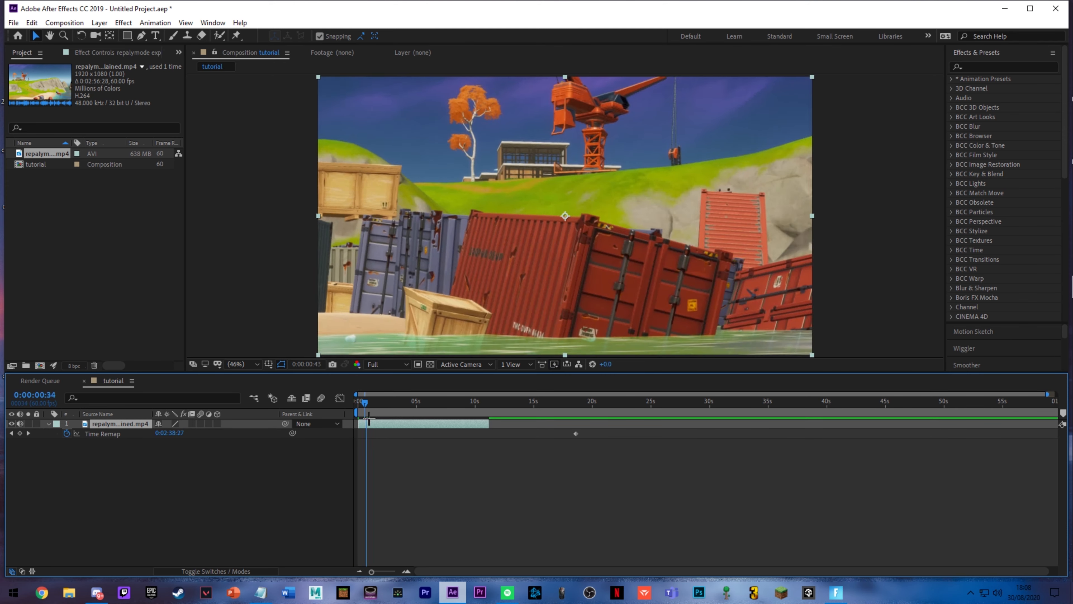
pyautogui.press('Home')
pyautogui.click(19, 434)
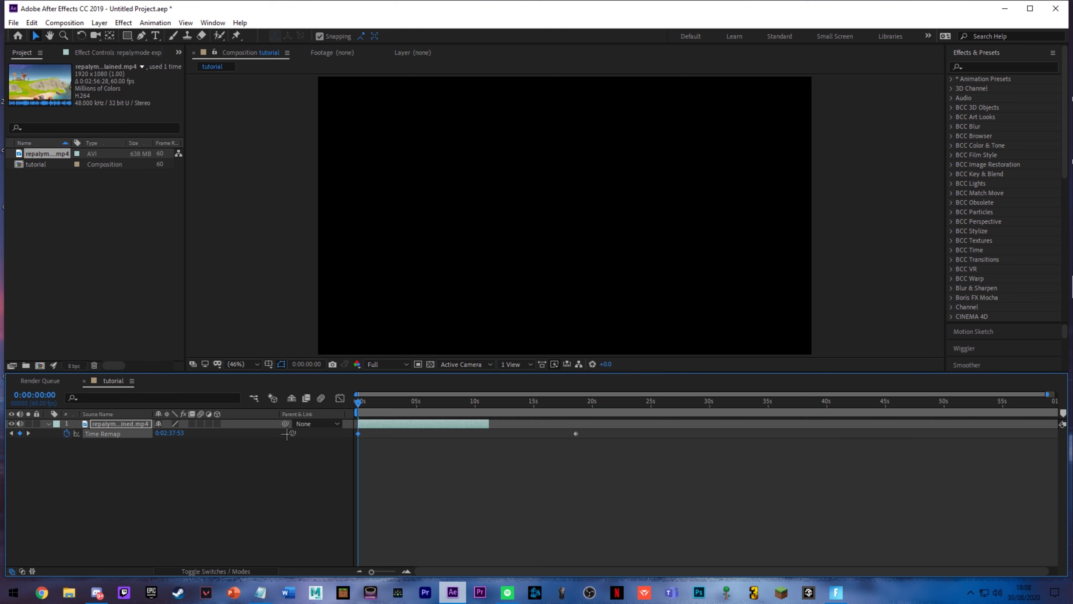
# Step: Shorten the time-remapped clip to about 5 seconds with a keyframe at its end, preview it and collapse its properties
pyautogui.moveTo(438, 405); pyautogui.dragTo(490, 411)
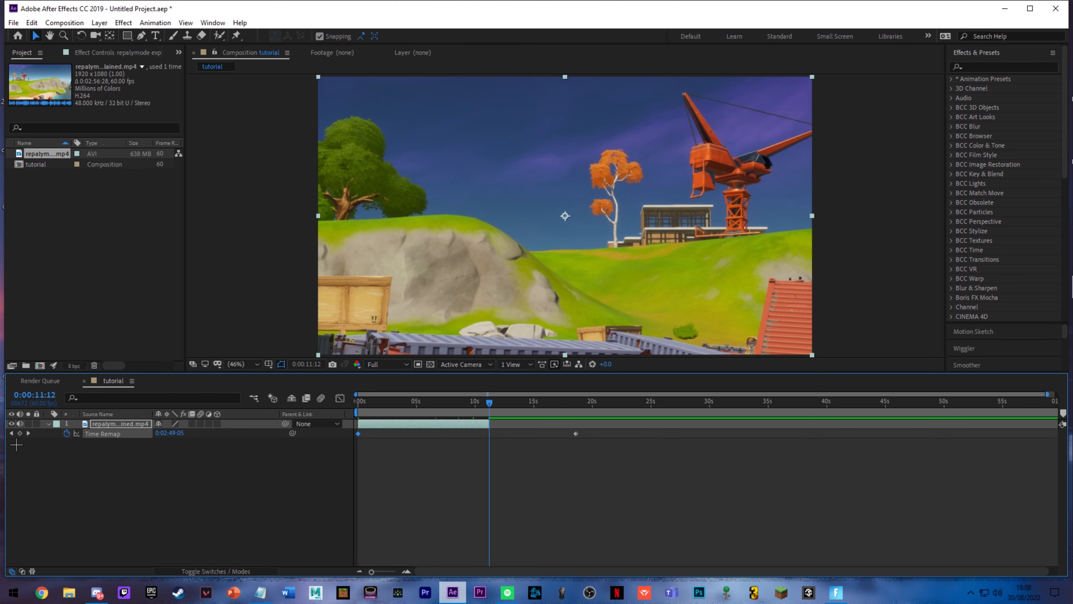
pyautogui.moveTo(410, 414)
pyautogui.mouseDown()
pyautogui.moveTo(465, 419)
pyautogui.moveTo(421, 440)
pyautogui.moveTo(438, 439)
pyautogui.moveTo(429, 410)
pyautogui.mouseUp()
pyautogui.press('Home')
pyautogui.press('space')
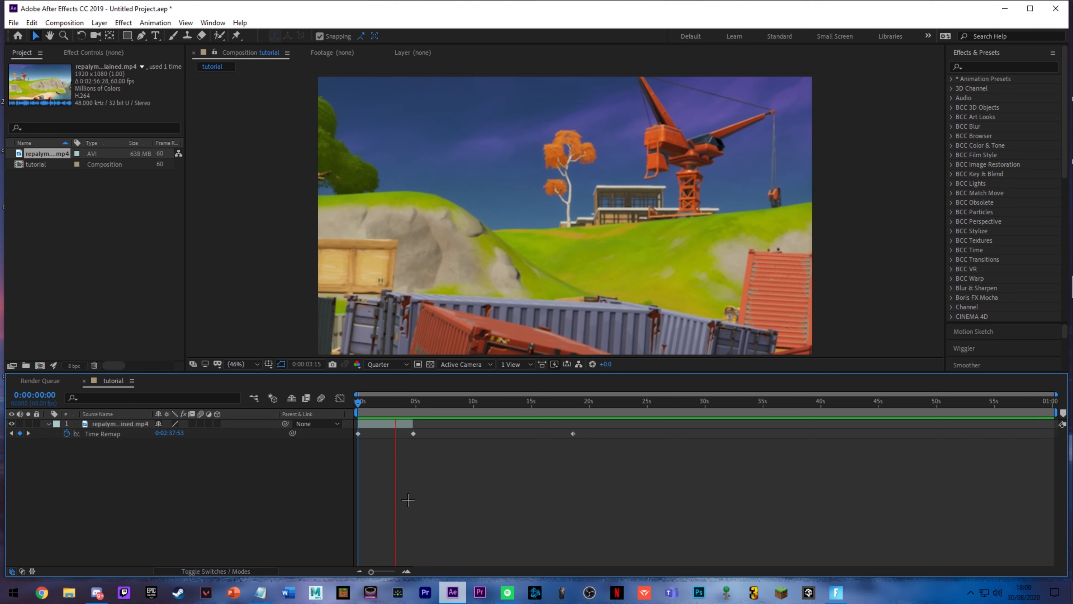
pyautogui.press('space')
pyautogui.press('u')
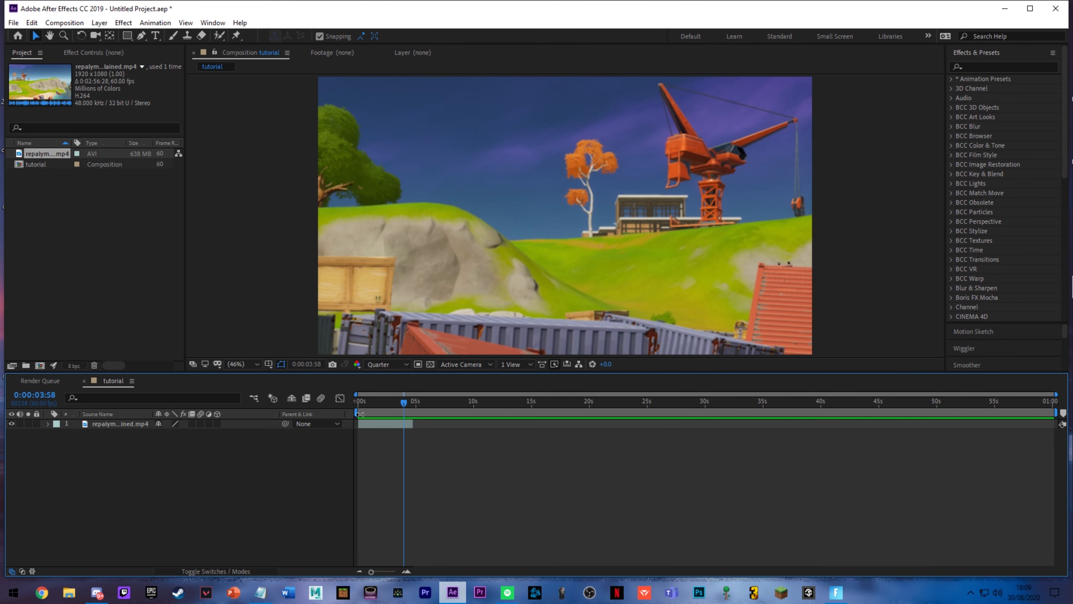
# Step: Search the effects for camera and try applying 3D Camera Tracker to the time-remapped clip
pyautogui.click(984, 67)
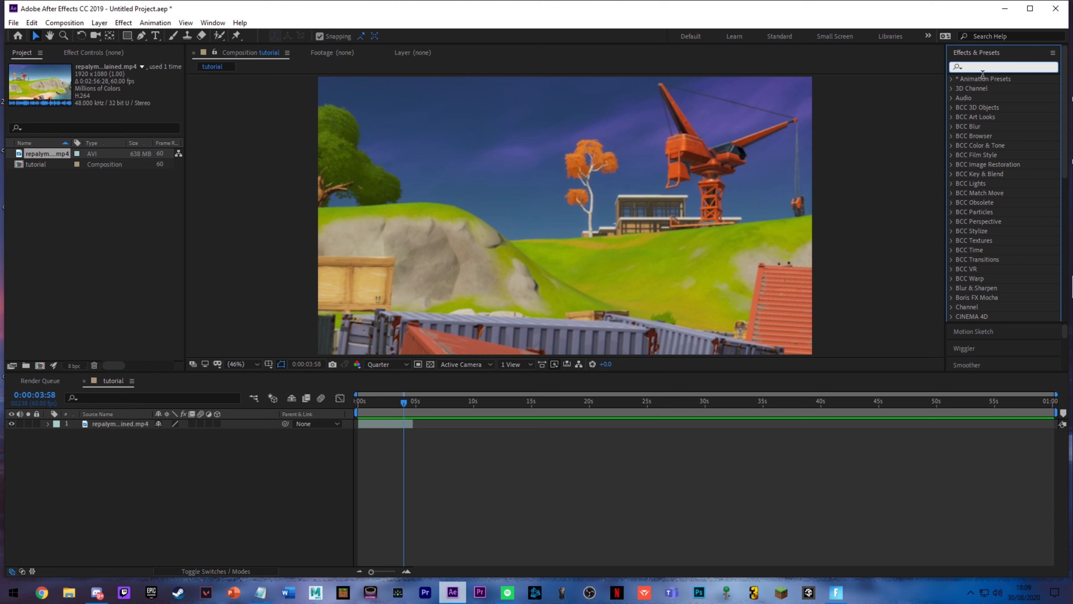
pyautogui.write('camera')
pyautogui.moveTo(1014, 156); pyautogui.dragTo(385, 424)
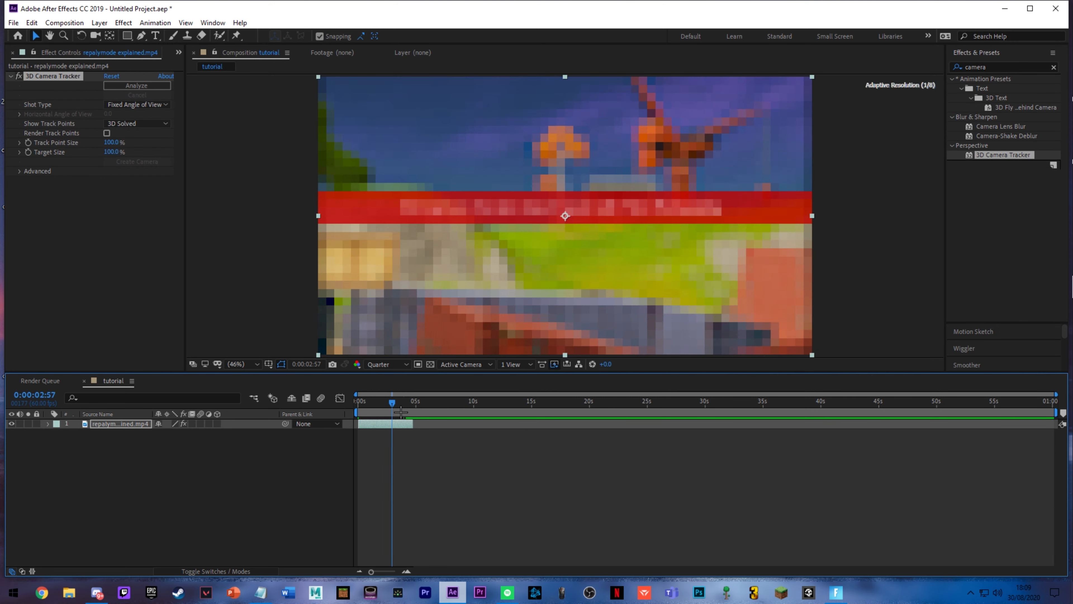
pyautogui.hotkey('ctrl', 'z')
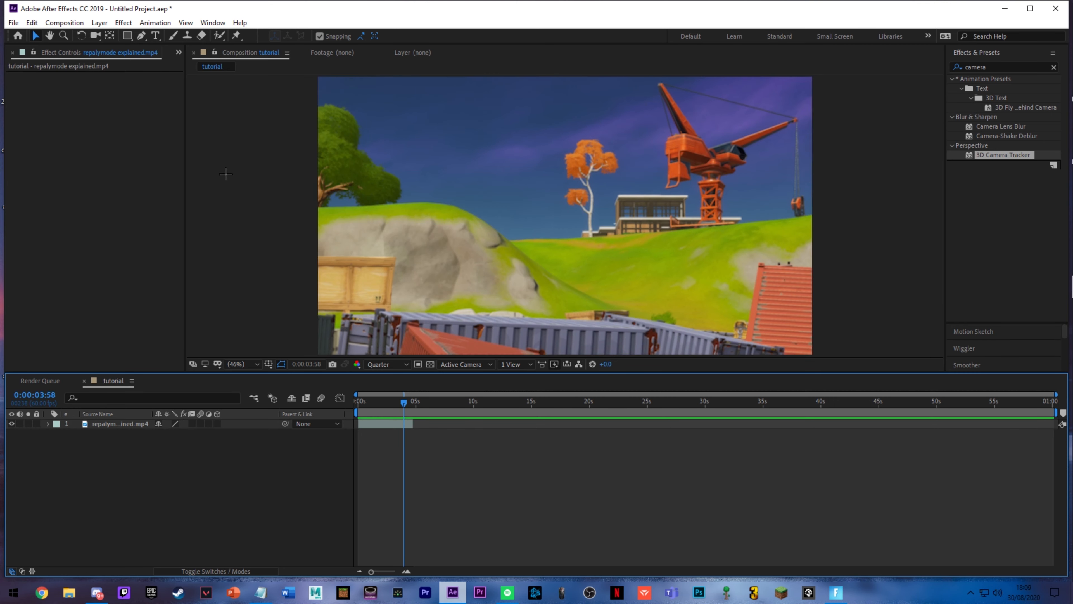
# Step: Add the tutorial composition to the render queue and render it to tutorial.avi
pyautogui.click(32, 22)
pyautogui.click(1034, 12)
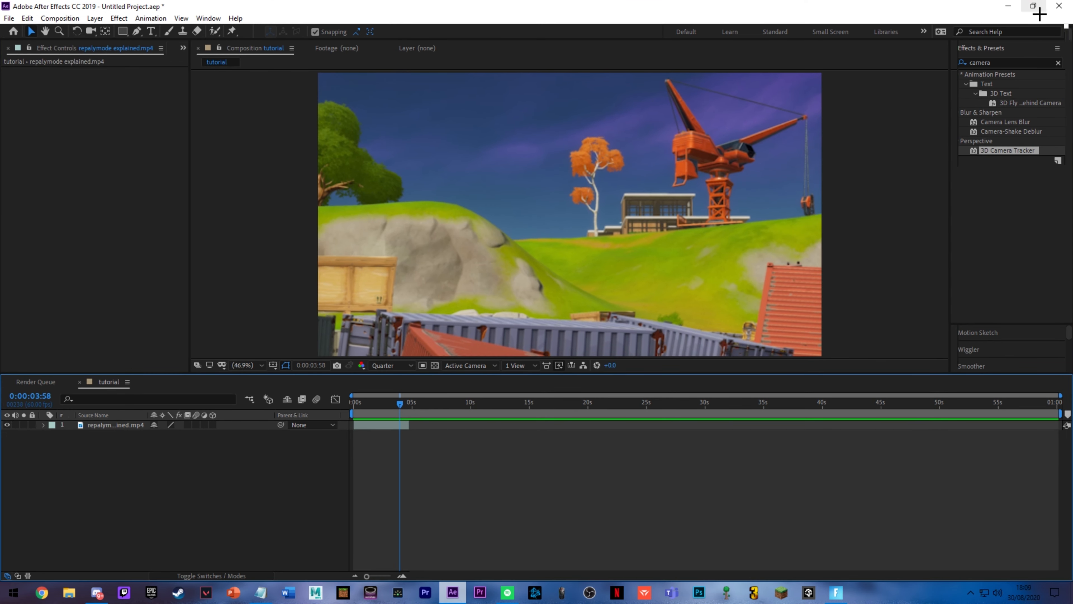
pyautogui.click(9, 18)
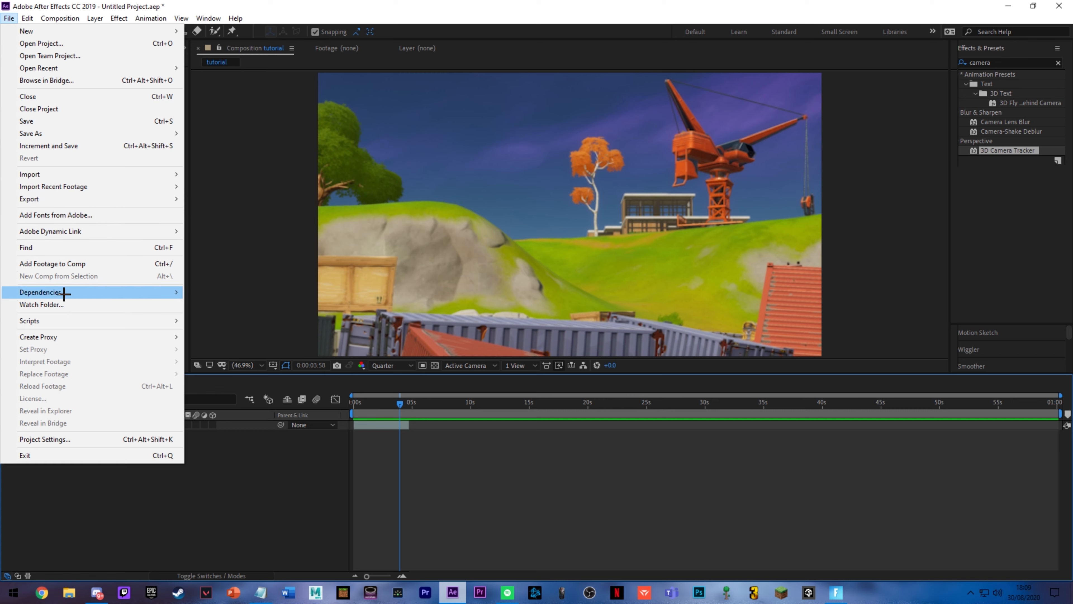
pyautogui.moveTo(58, 202)
pyautogui.click(235, 211)
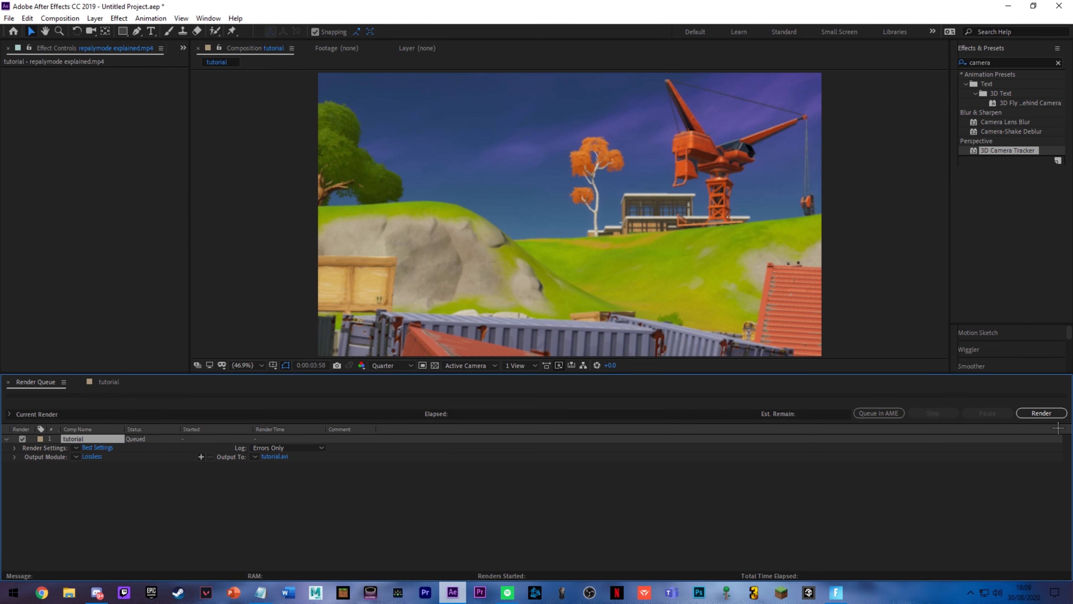
pyautogui.click(1054, 414)
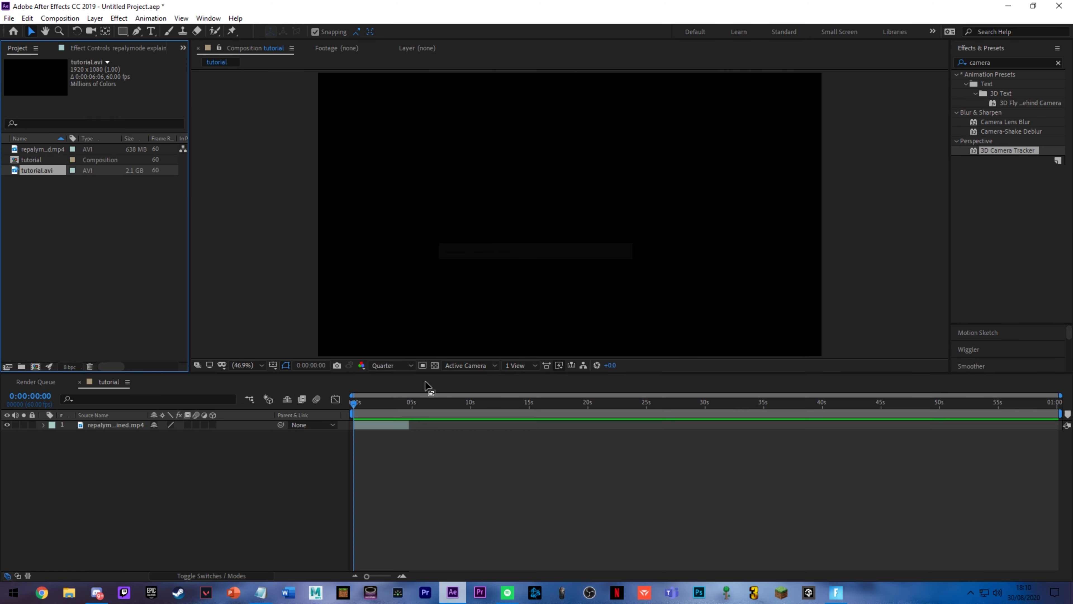
# Step: Place the rendered tutorial.avi footage beneath the original clip, starting at the beginning of the timeline
pyautogui.click(69, 220)
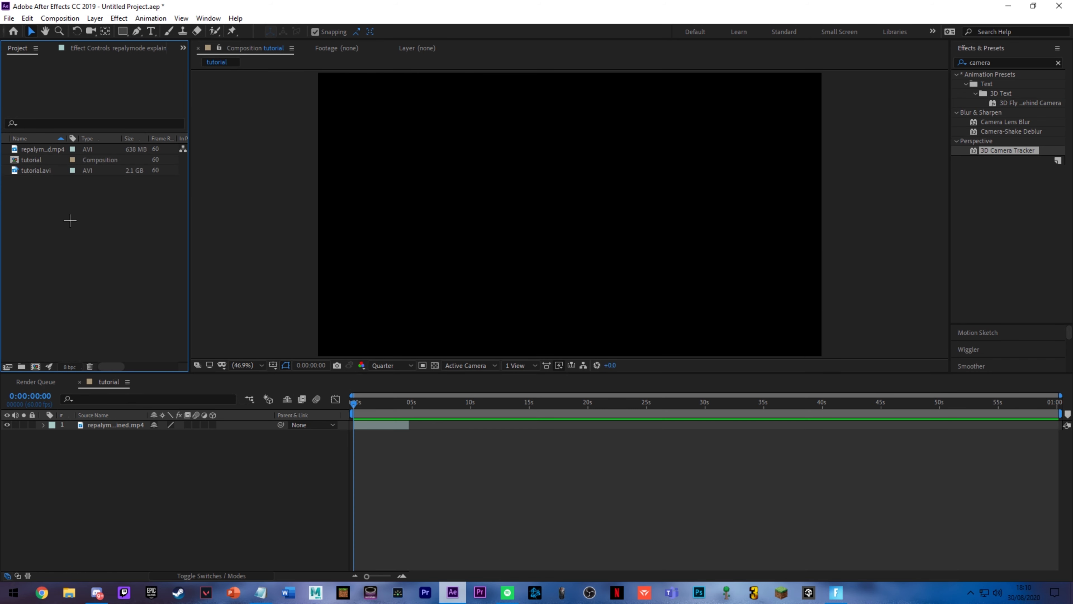
pyautogui.click(47, 173)
pyautogui.moveTo(50, 180); pyautogui.dragTo(380, 442)
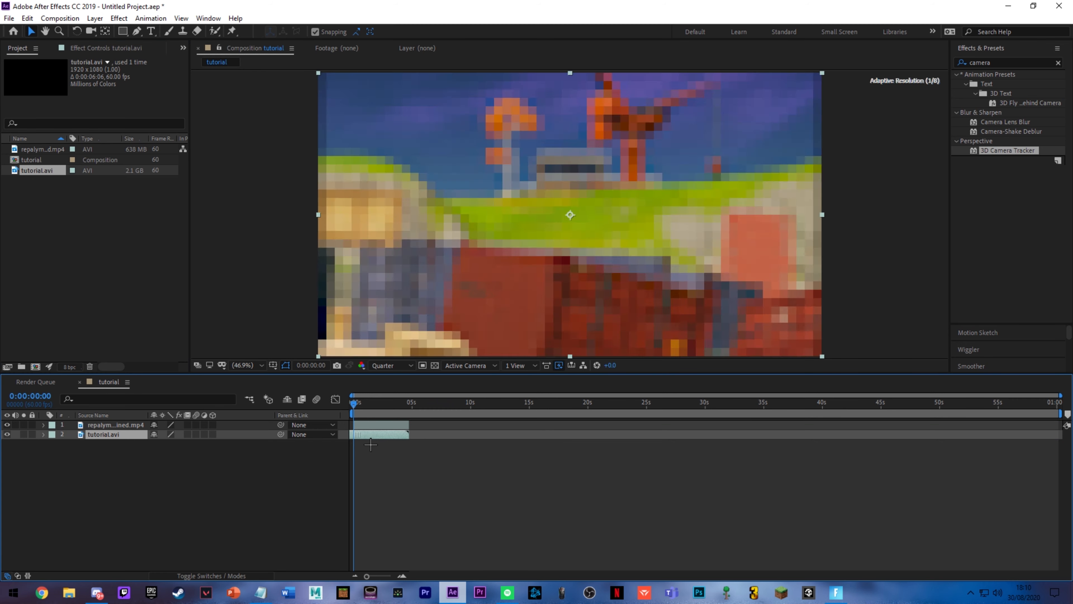
# Step: Split the tutorial.avi layer at 0:00:04:46, where the original clip ends, and delete the leftover part
pyautogui.click(419, 416)
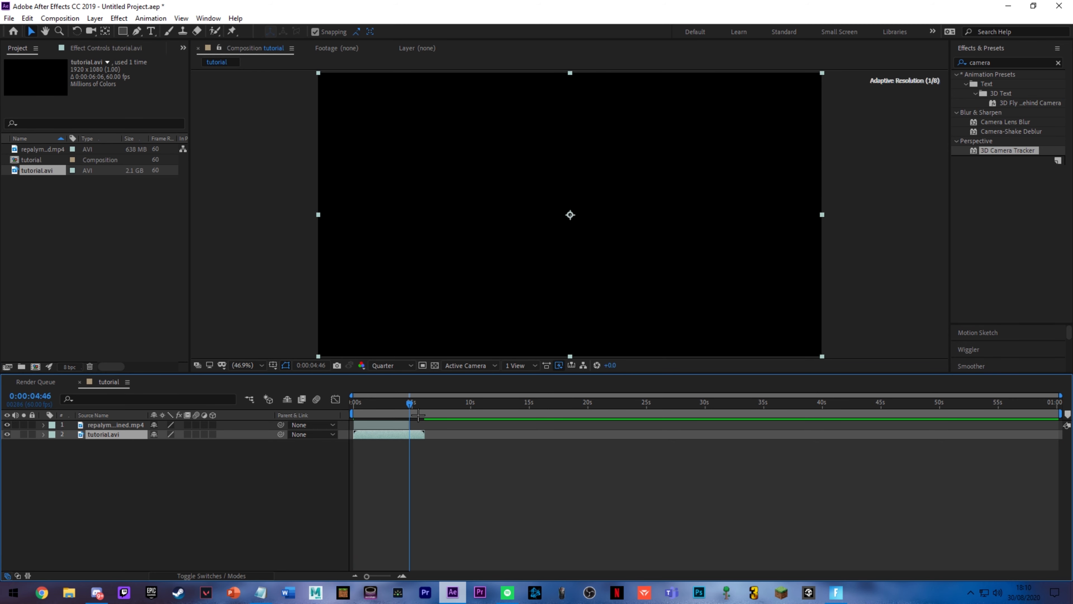
pyautogui.scroll(3, 412, 417)
pyautogui.hotkey('ctrl', 'shift', 'd')
pyautogui.press('Delete')
pyautogui.scroll(-3, 405, 438)
# Step: Shift the original clip past the end of tutorial.avi and try applying 3D Camera Tracker to the tutorial.avi layer
pyautogui.moveTo(377, 425); pyautogui.dragTo(457, 431)
pyautogui.click(389, 412)
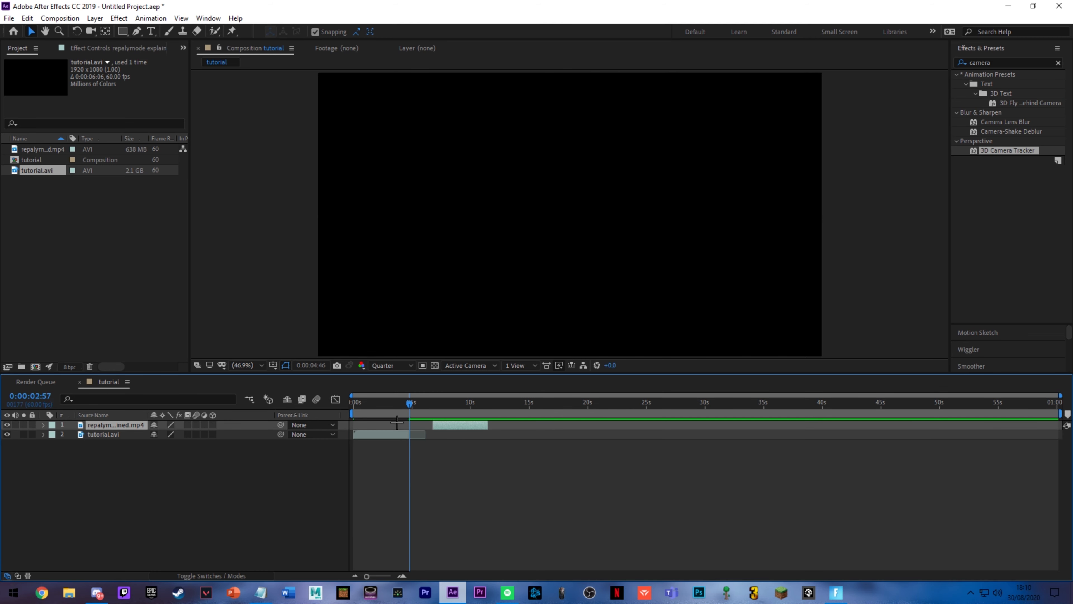
pyautogui.press('space')
pyautogui.moveTo(1025, 157); pyautogui.dragTo(405, 442)
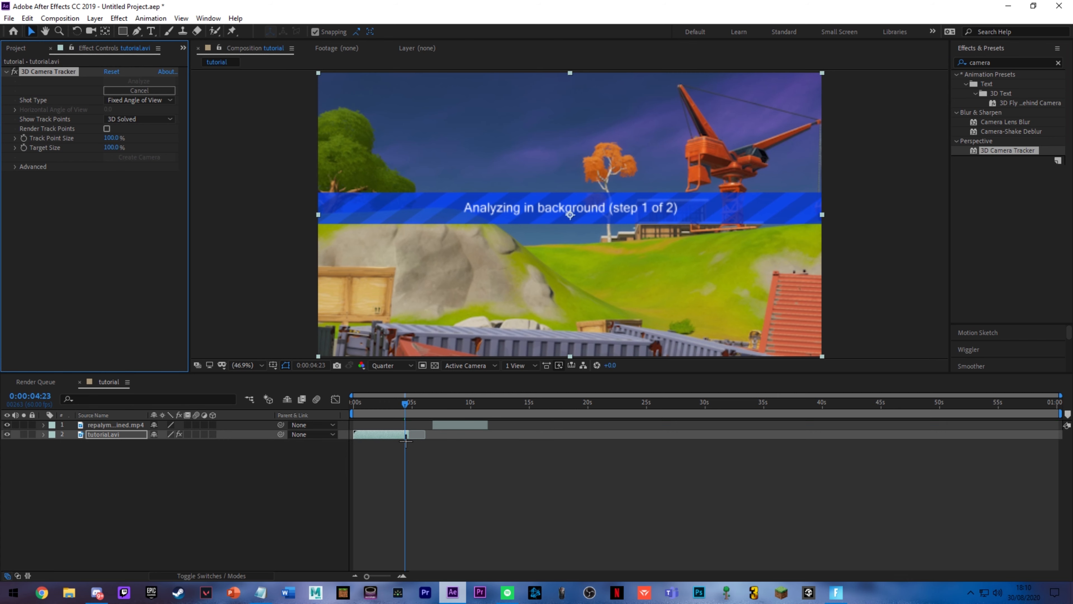
pyautogui.hotkey('ctrl', 'z')
# Step: Delete the original gameplay clip from the timeline and return the playhead to the start
pyautogui.click(453, 425)
pyautogui.press('Delete')
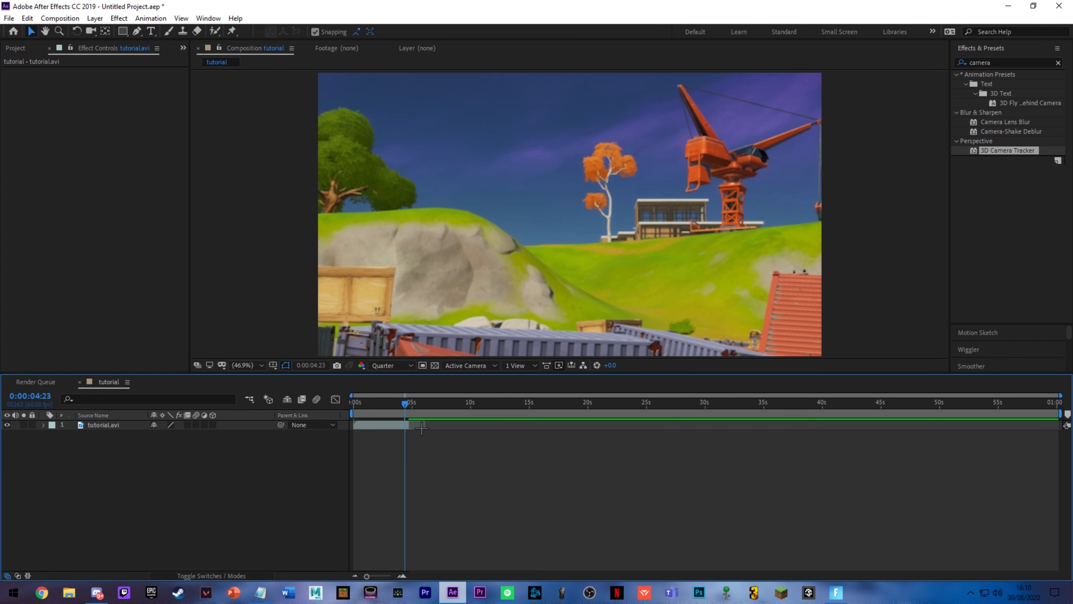
pyautogui.press('Home')
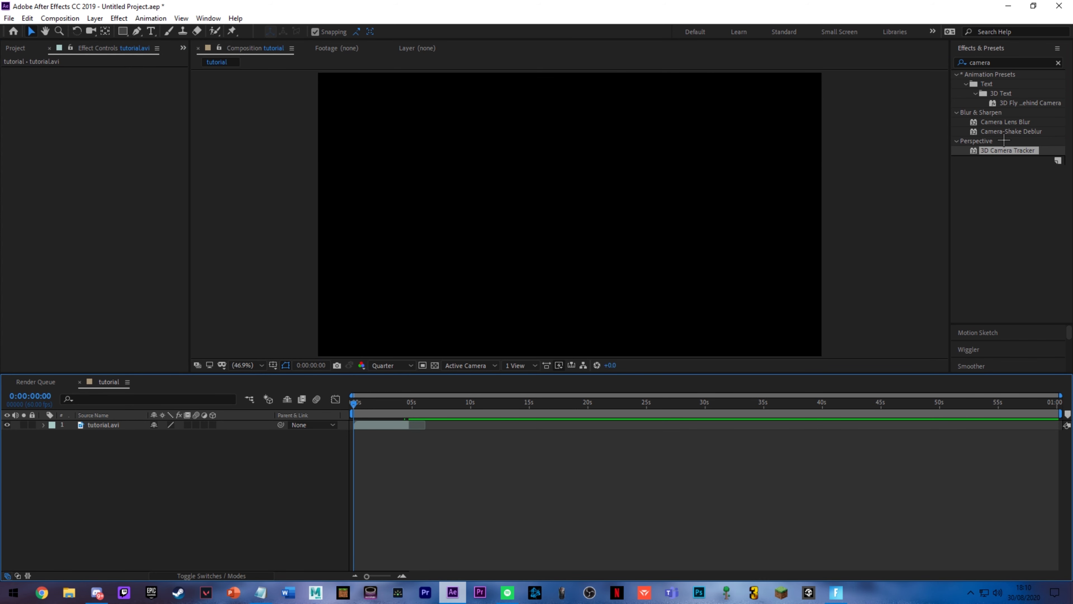
# Step: Apply 3D Camera Tracker to the tutorial.avi layer and view the solved track points about one second in
pyautogui.moveTo(1011, 158); pyautogui.dragTo(371, 425)
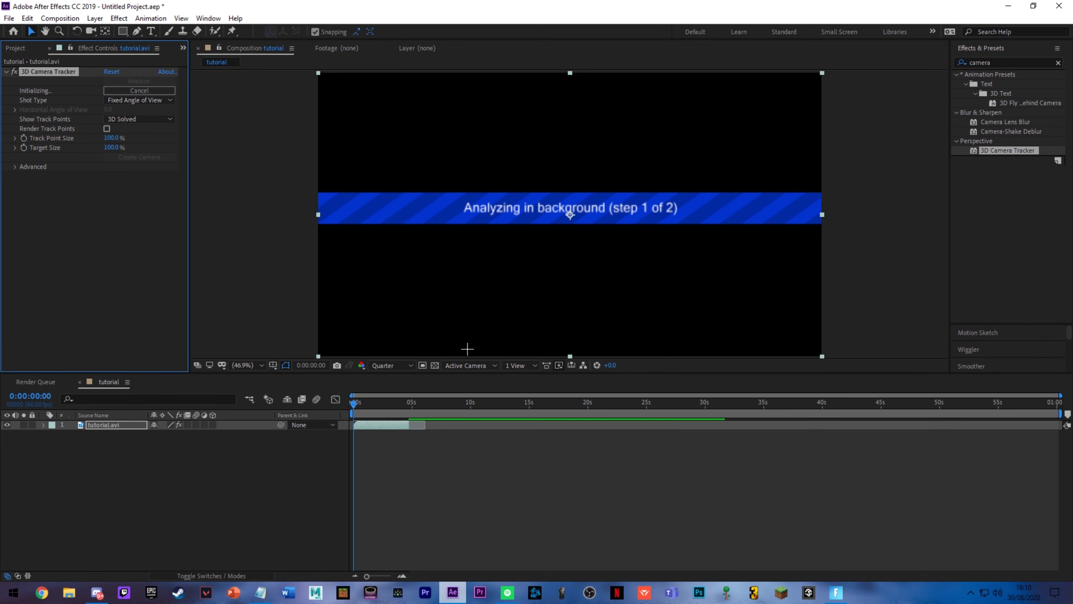
pyautogui.click(367, 415)
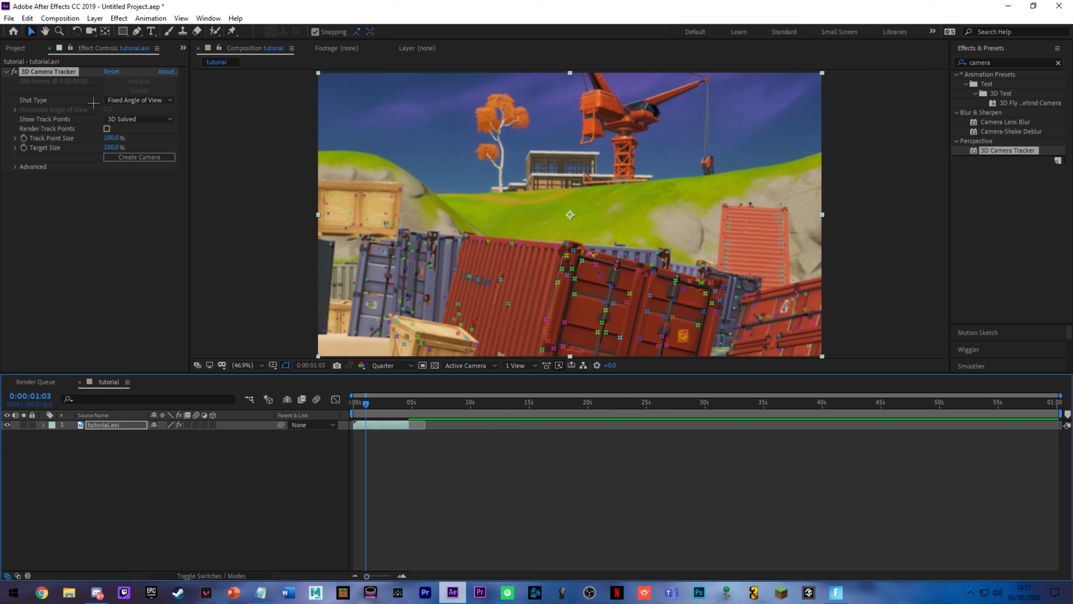
pyautogui.press('space')
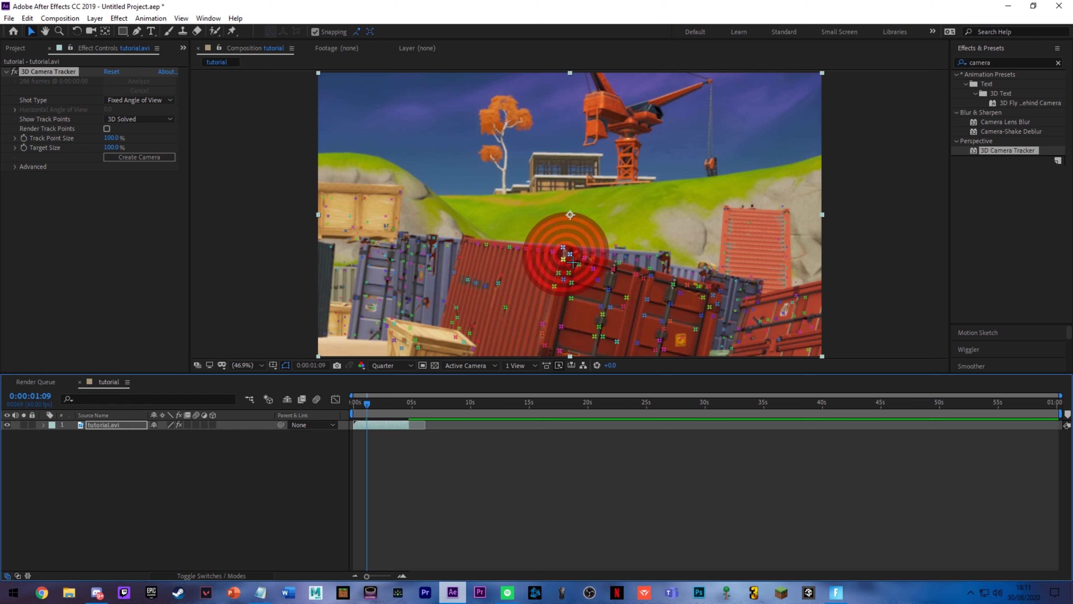
# Step: At 0:00:03:15, create a null and camera from the track points on the long blue-grey container's upper edge
pyautogui.moveTo(384, 405); pyautogui.dragTo(391, 405)
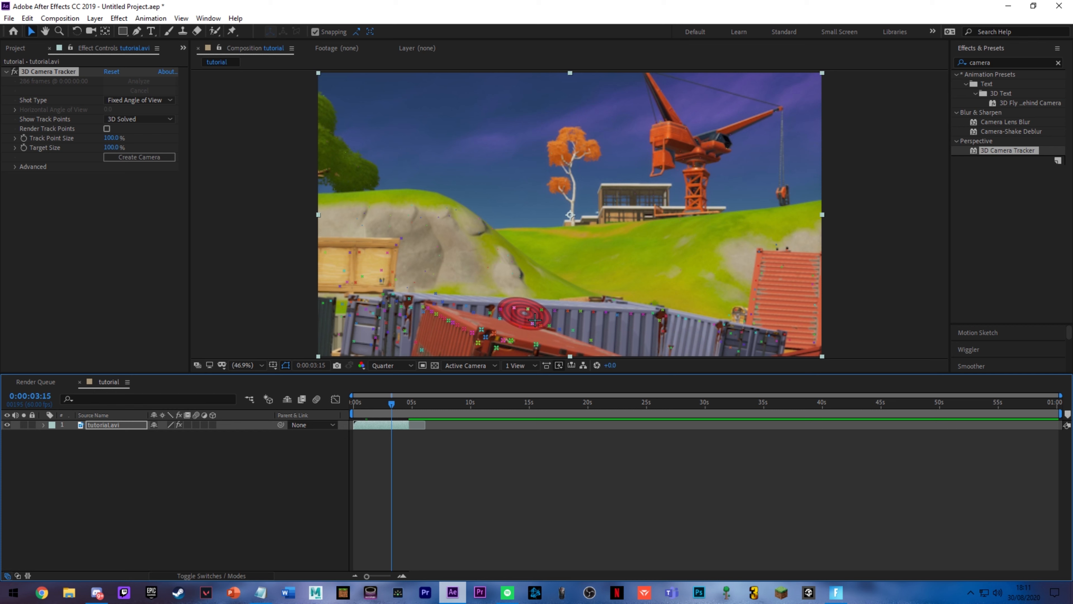
pyautogui.rightClick(535, 320)
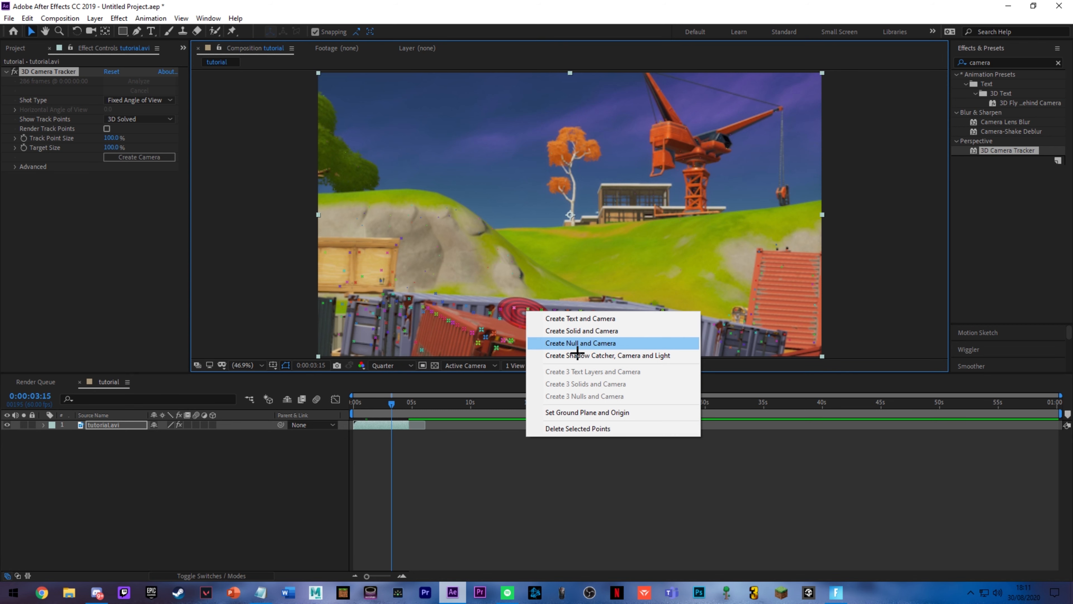
pyautogui.click(573, 343)
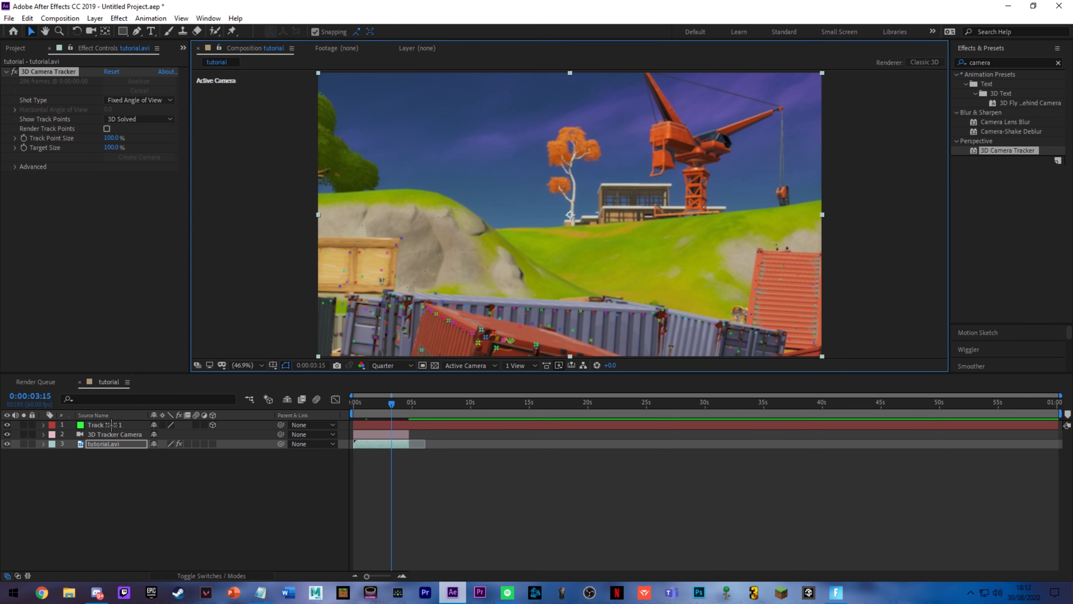
# Step: Create a black 1920 x 1080 px solid layer named Element3d
pyautogui.rightClick(121, 504)
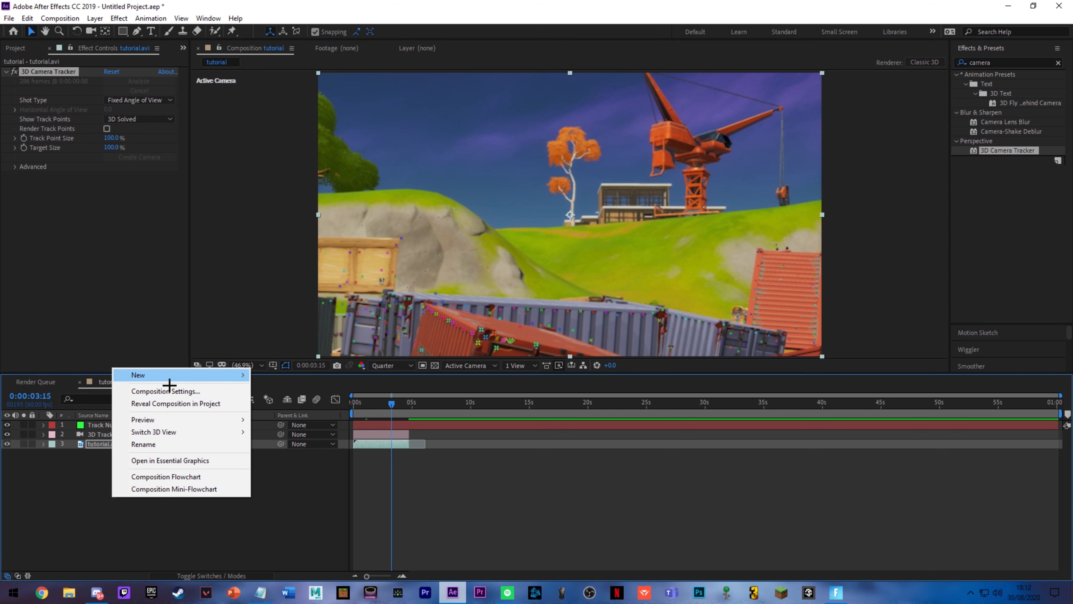
pyautogui.click(40, 495)
pyautogui.rightClick(124, 481)
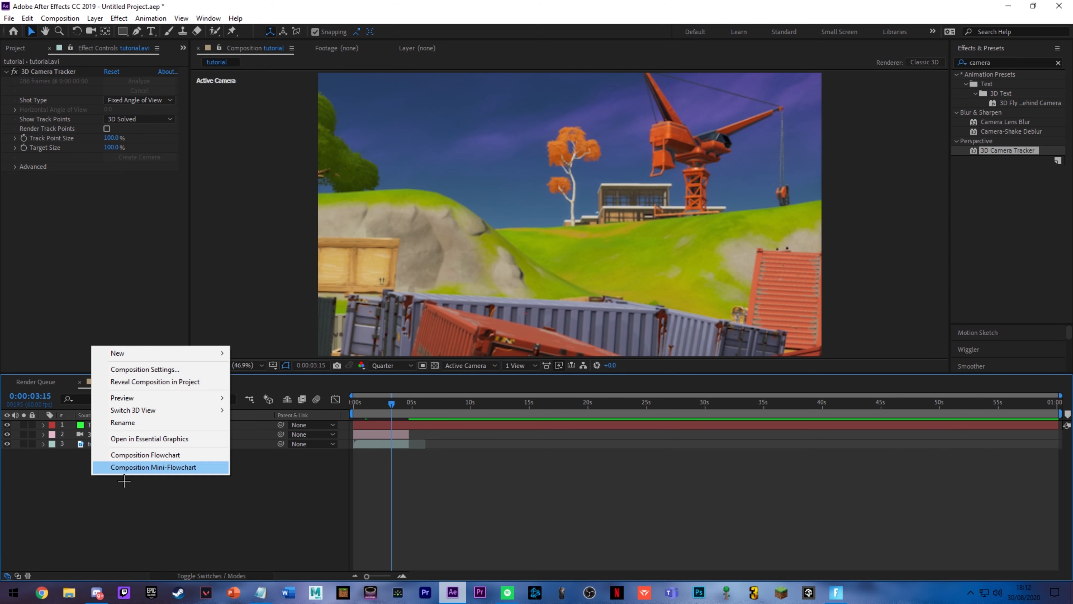
pyautogui.moveTo(135, 354)
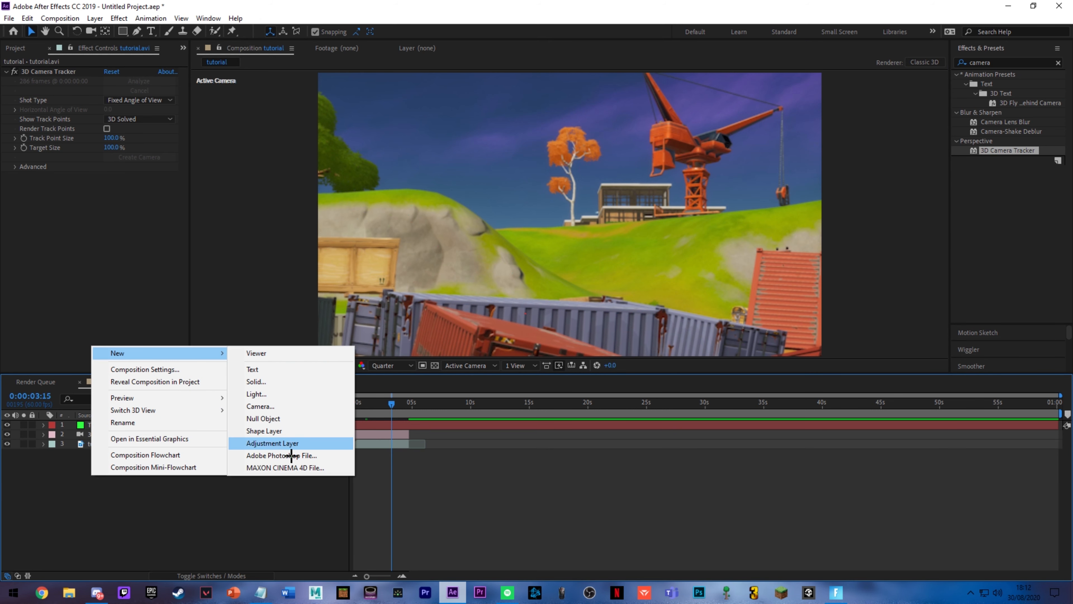
pyautogui.click(279, 382)
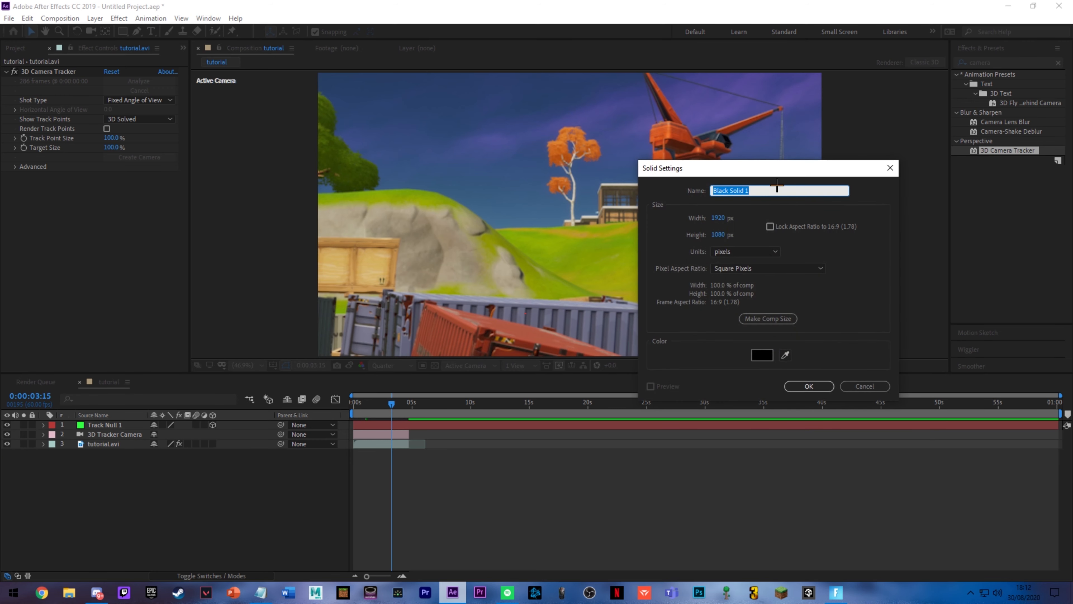
pyautogui.moveTo(777, 168); pyautogui.dragTo(503, 148)
pyautogui.click(488, 334)
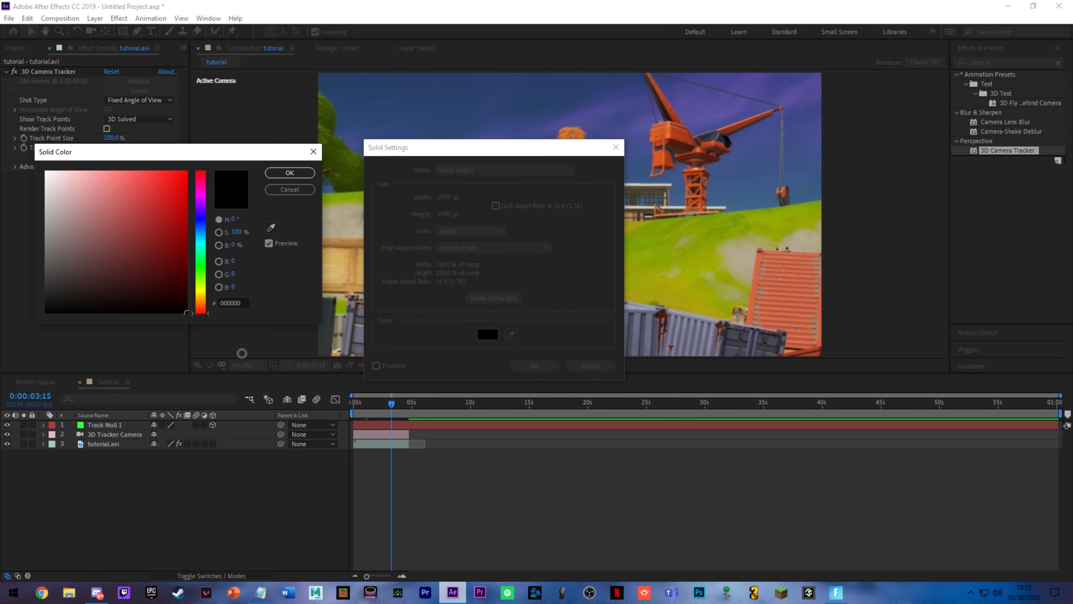
pyautogui.click(289, 173)
pyautogui.write('Element3d')
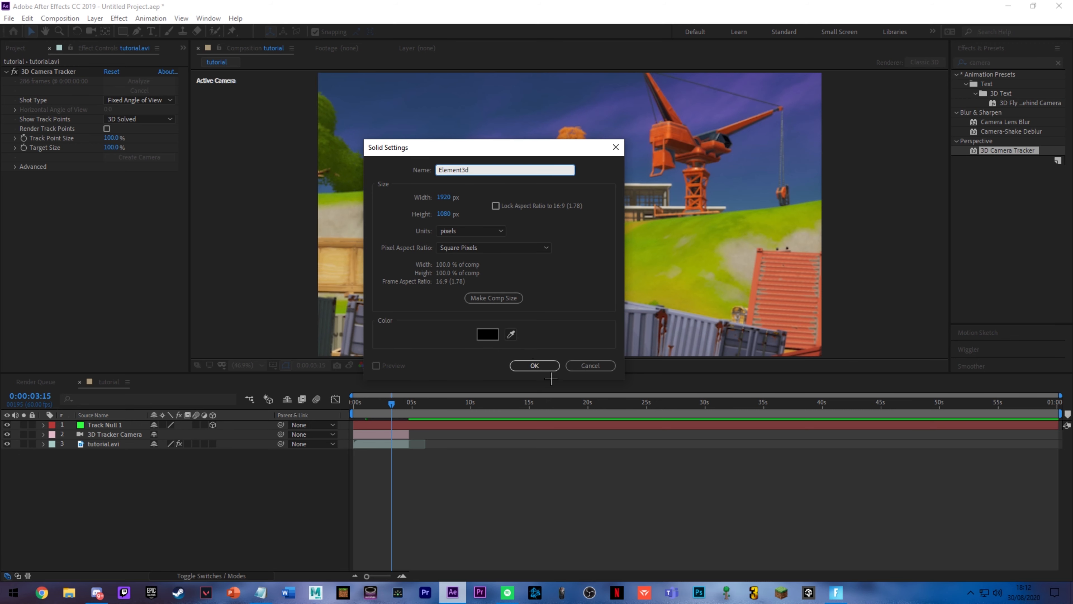
pyautogui.click(547, 366)
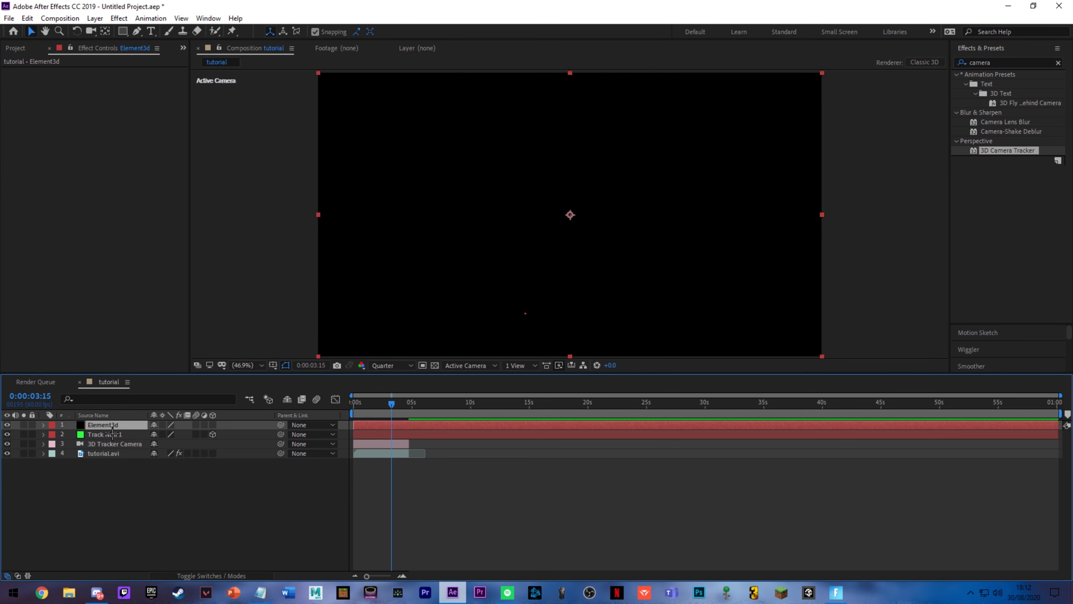
# Step: Find the Video Copilot Element effect and apply it to the Element3d solid layer
pyautogui.click(1000, 65)
pyautogui.write('element')
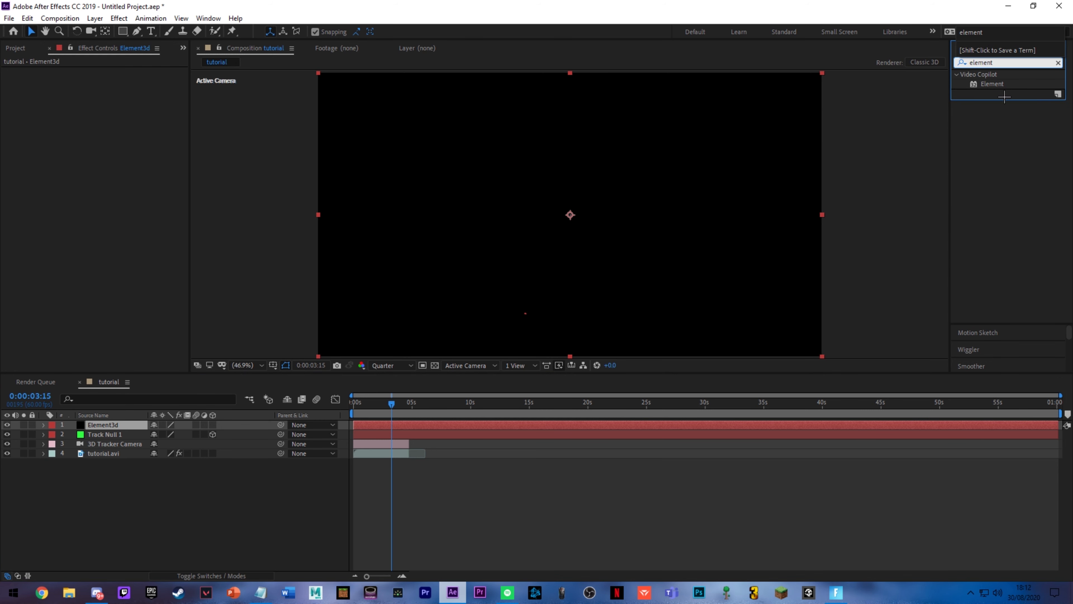
pyautogui.click(985, 140)
pyautogui.moveTo(993, 83); pyautogui.dragTo(105, 428)
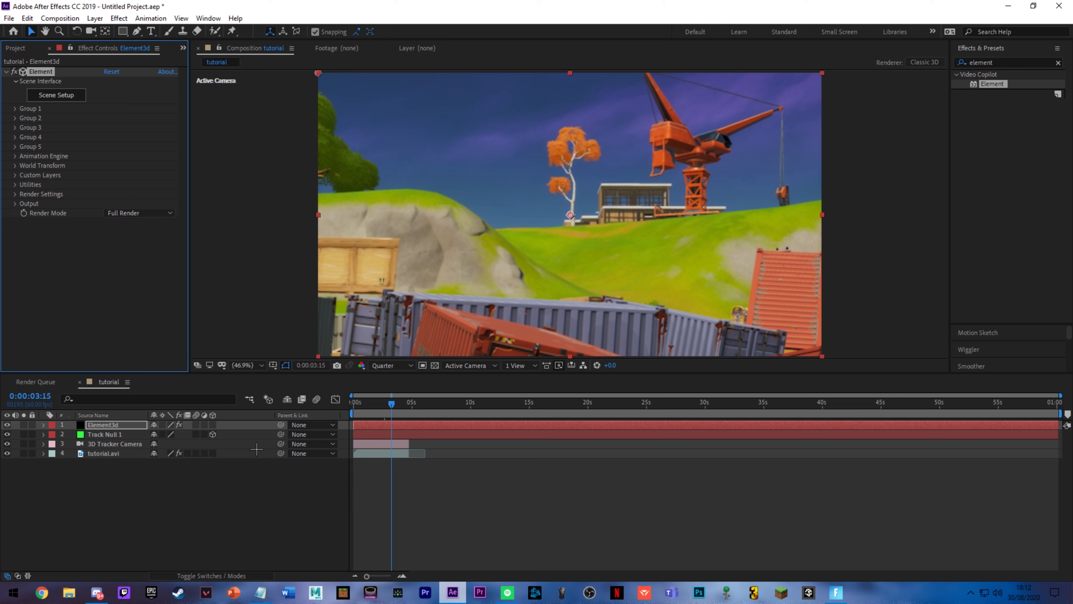
# Step: Create a text box across the middle of the composition reading "Use Code GuiltyGoat"
pyautogui.hotkey('ctrl', 't')
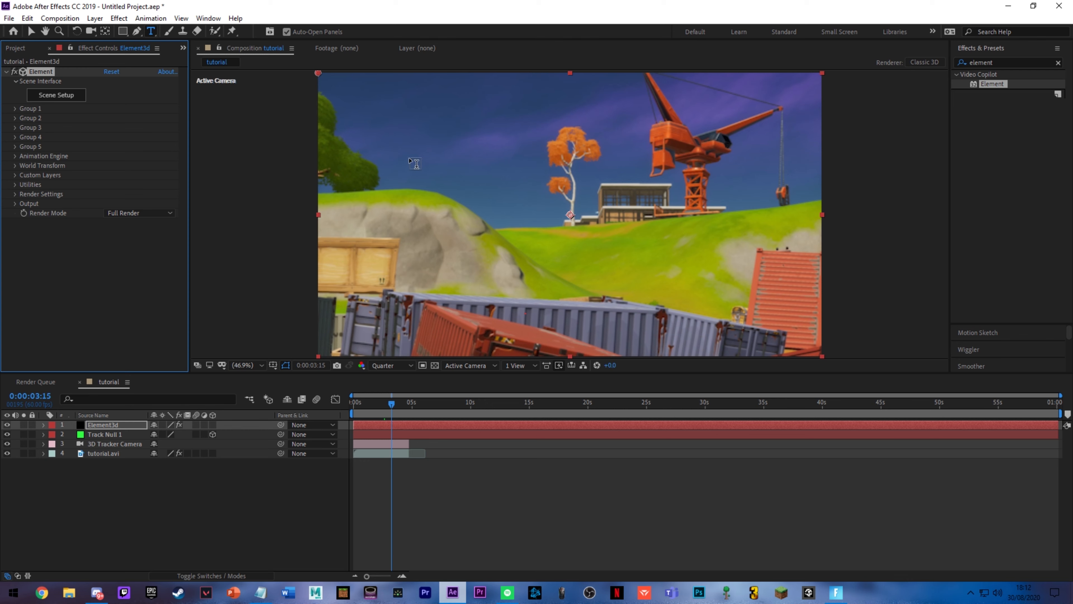
pyautogui.moveTo(371, 146); pyautogui.dragTo(772, 285)
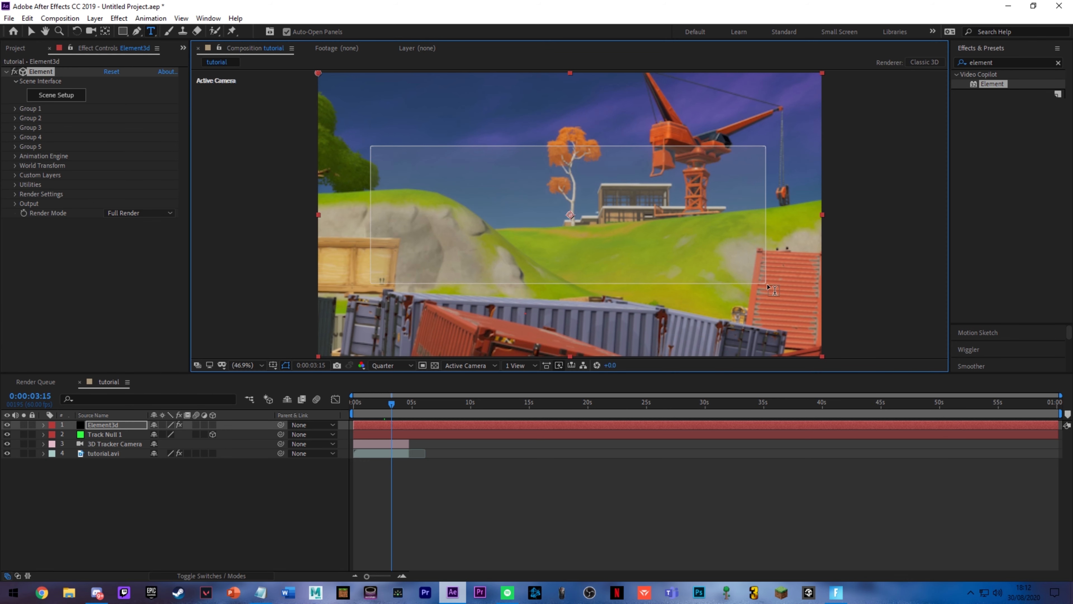
pyautogui.write('Use Code')
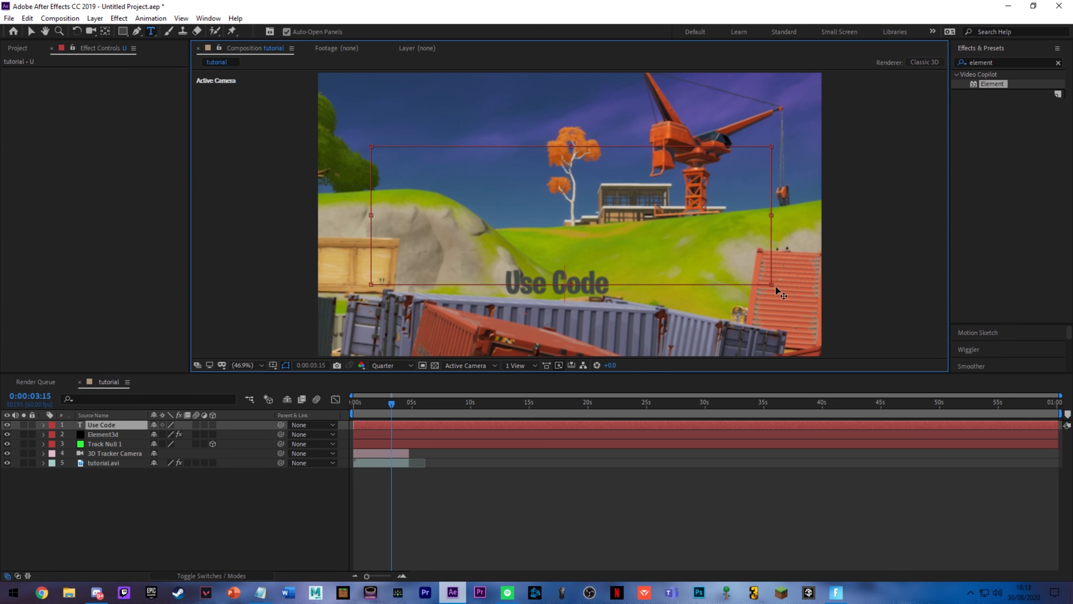
pyautogui.press('BackSpace')
pyautogui.press('BackSpace')
pyautogui.press('BackSpace')
pyautogui.press('BackSpace')
pyautogui.press('BackSpace')
pyautogui.write('Cod')
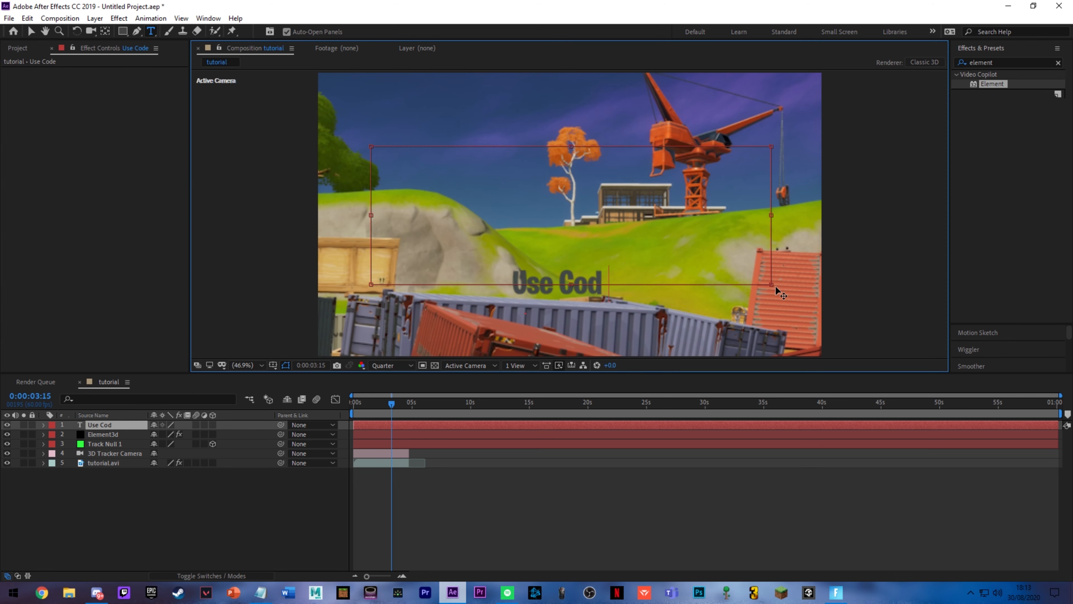
pyautogui.write('e GuiltyGoat')
# Step: Set the fill color of the whole "Use Code GuiltyGoat" text to white
pyautogui.hotkey('ctrl', 'a')
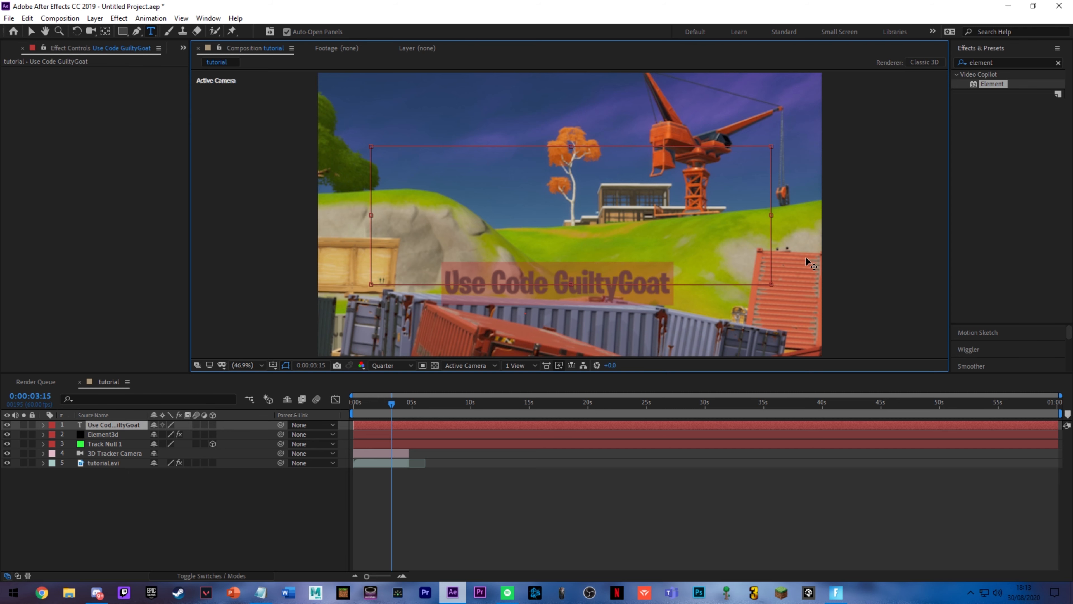
pyautogui.scroll(-5, 1021, 330)
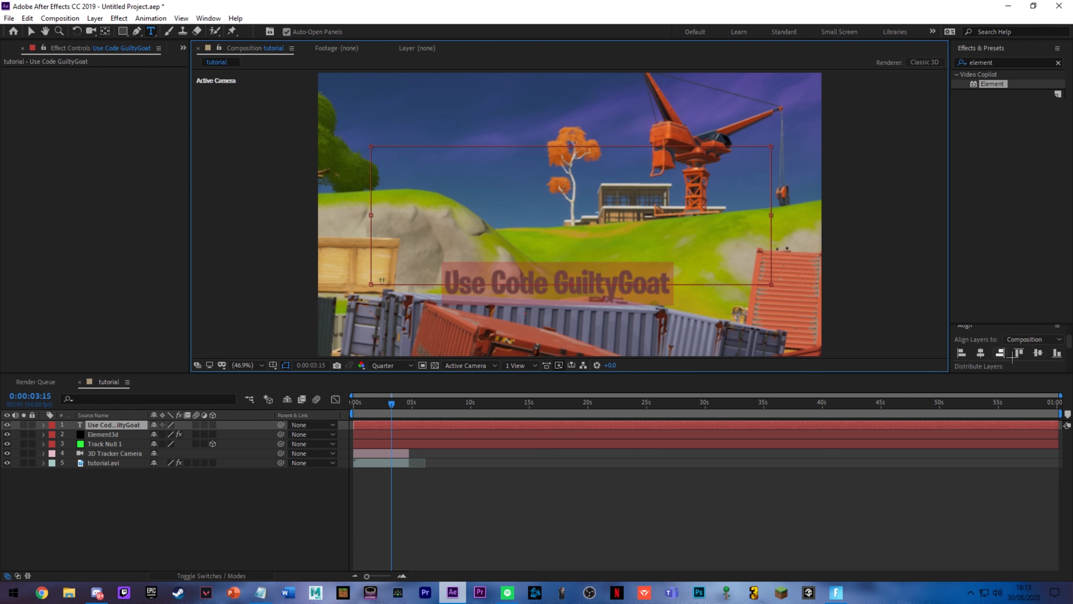
pyautogui.moveTo(1003, 328); pyautogui.dragTo(1000, 207)
pyautogui.click(1047, 327)
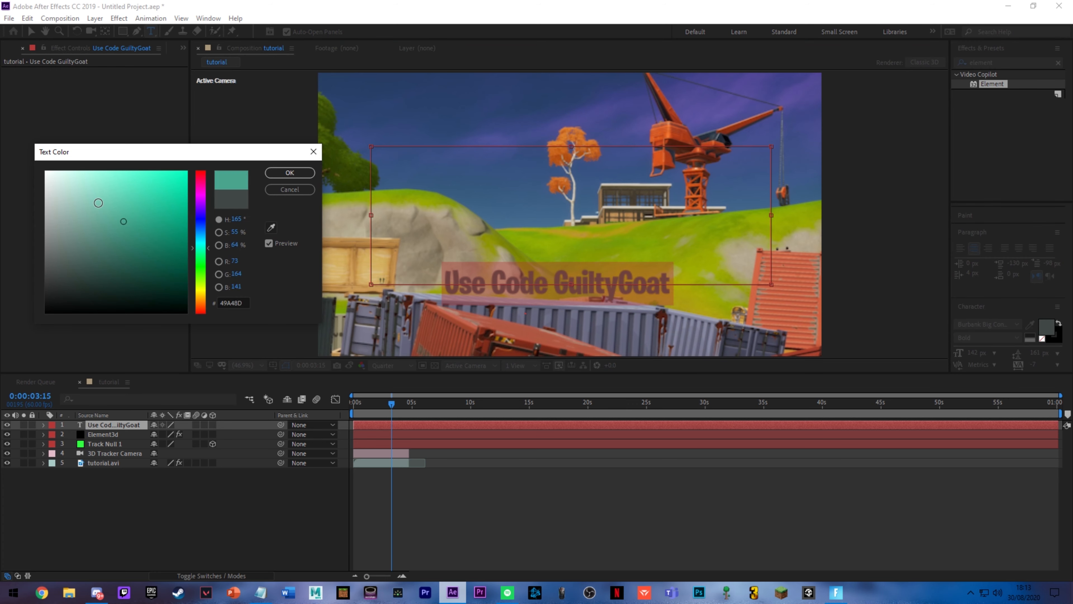
pyautogui.moveTo(98, 203); pyautogui.dragTo(44, 171)
pyautogui.press('Return')
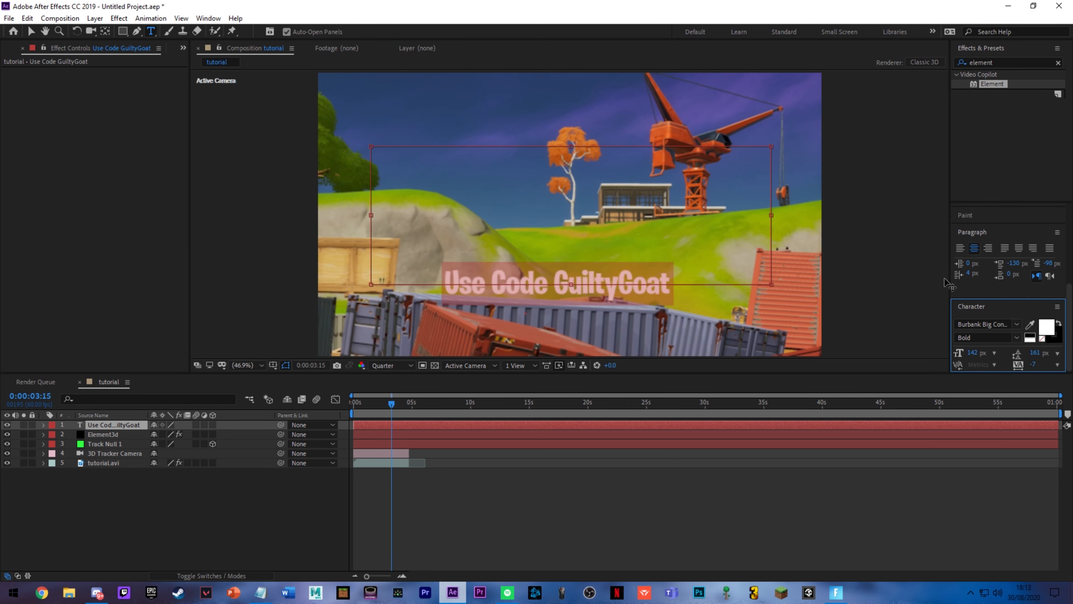
# Step: Set the text's font to Burbank Big Condensed and its size to 166 px
pyautogui.click(1016, 324)
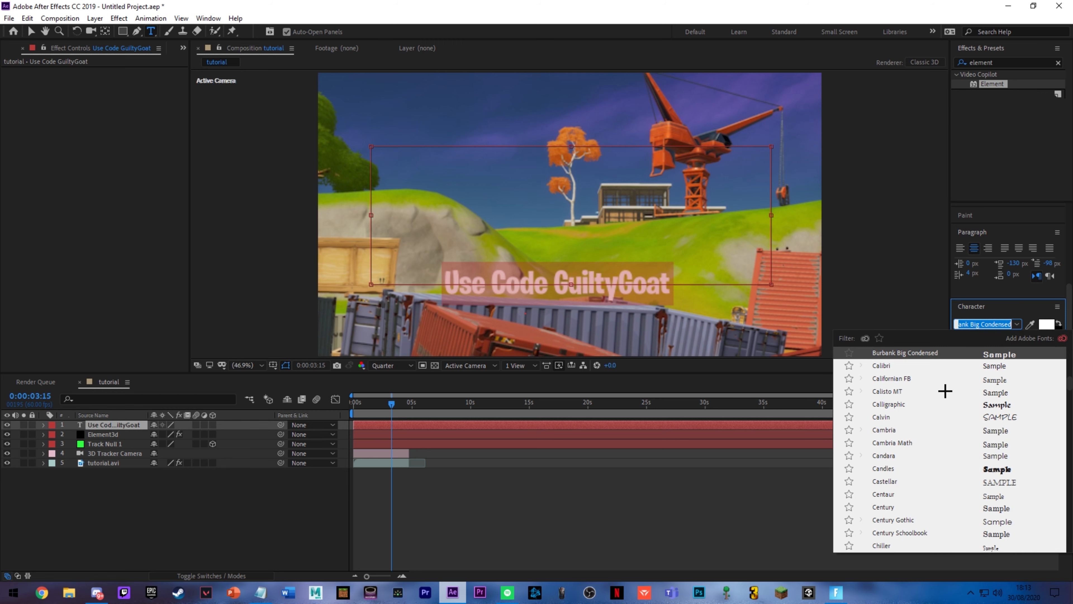
pyautogui.click(909, 354)
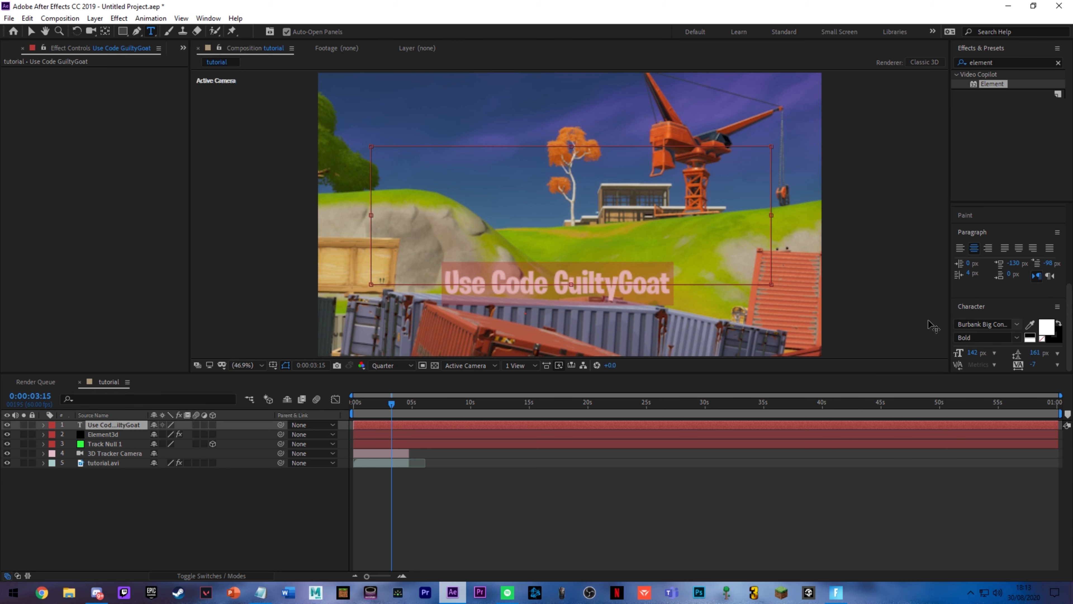
pyautogui.moveTo(973, 353); pyautogui.dragTo(988, 358)
pyautogui.click(975, 523)
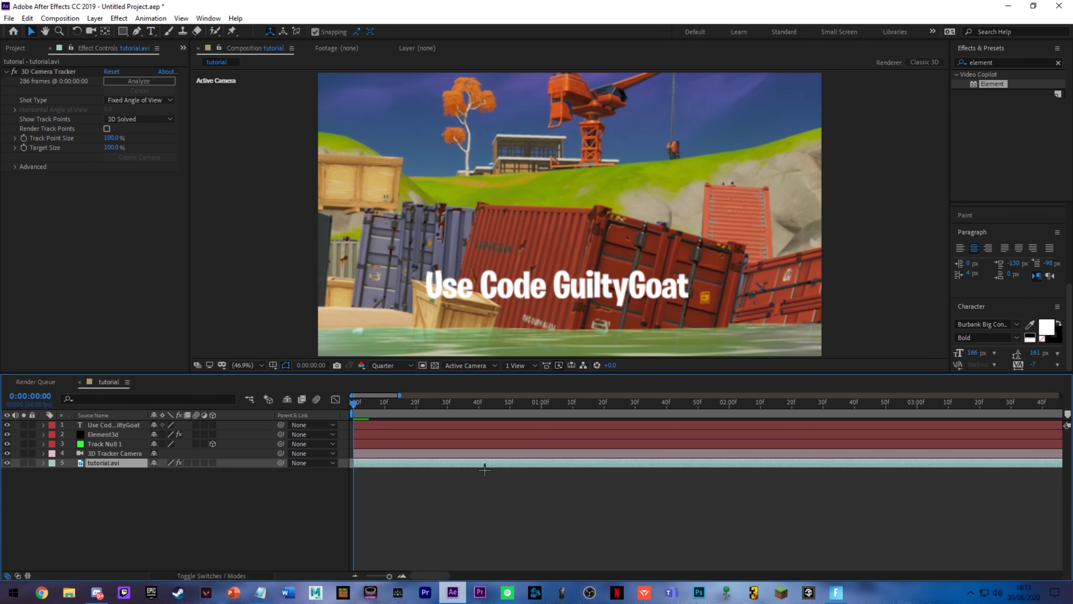
# Step: In the Element effect's Custom Text and Masks settings on Element3d, set Path Layer 1 to the Use Code GuiltyGoat layer
pyautogui.scroll(-5, 485, 470)
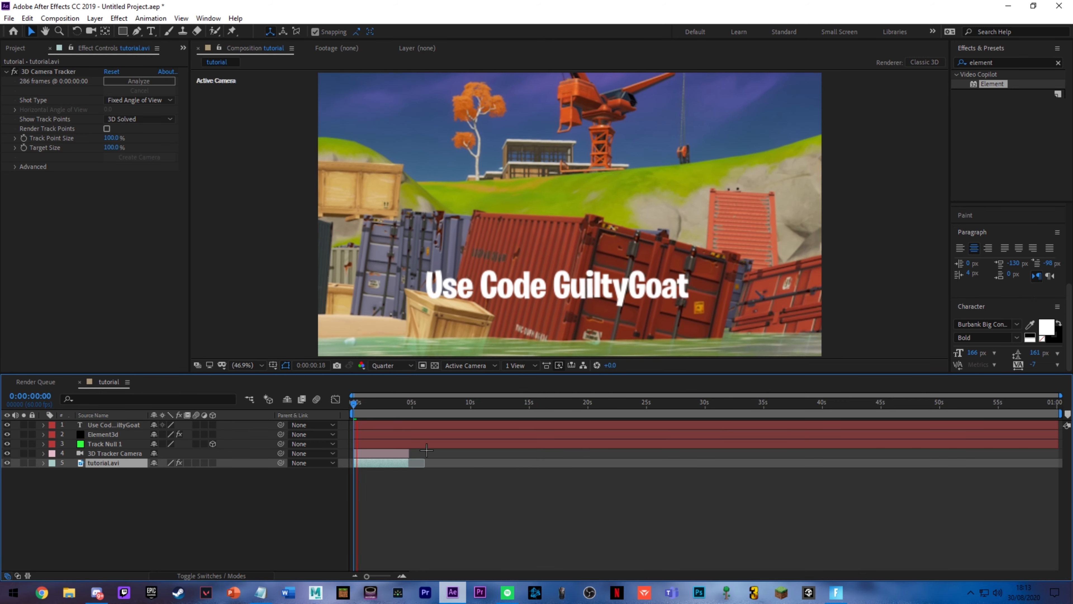
pyautogui.press('space')
pyautogui.click(135, 427)
pyautogui.click(124, 434)
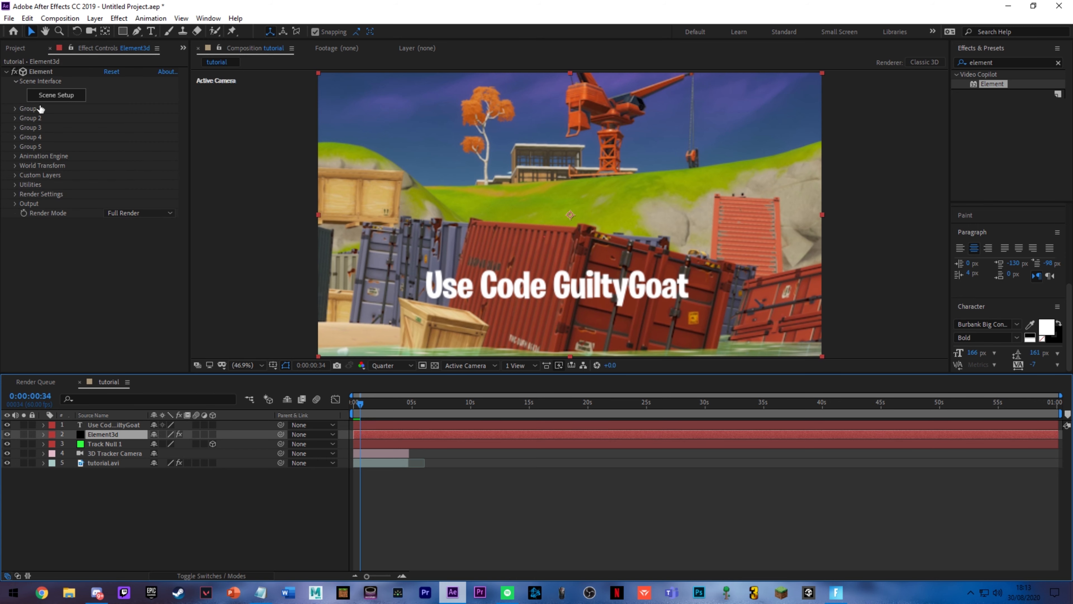
pyautogui.click(16, 175)
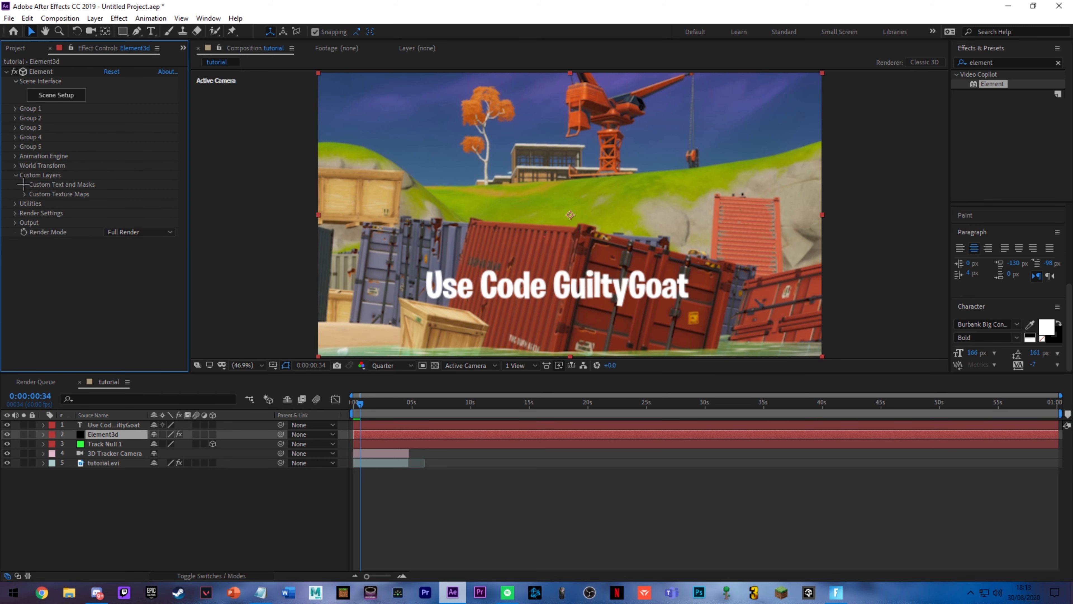
pyautogui.click(34, 194)
pyautogui.click(36, 193)
pyautogui.click(25, 184)
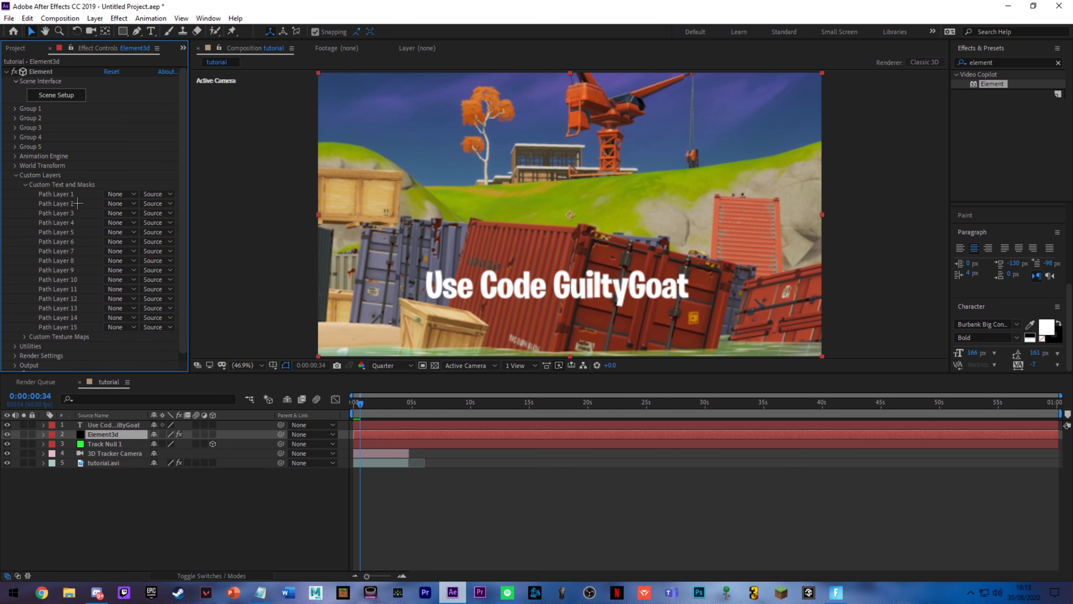
pyautogui.click(130, 203)
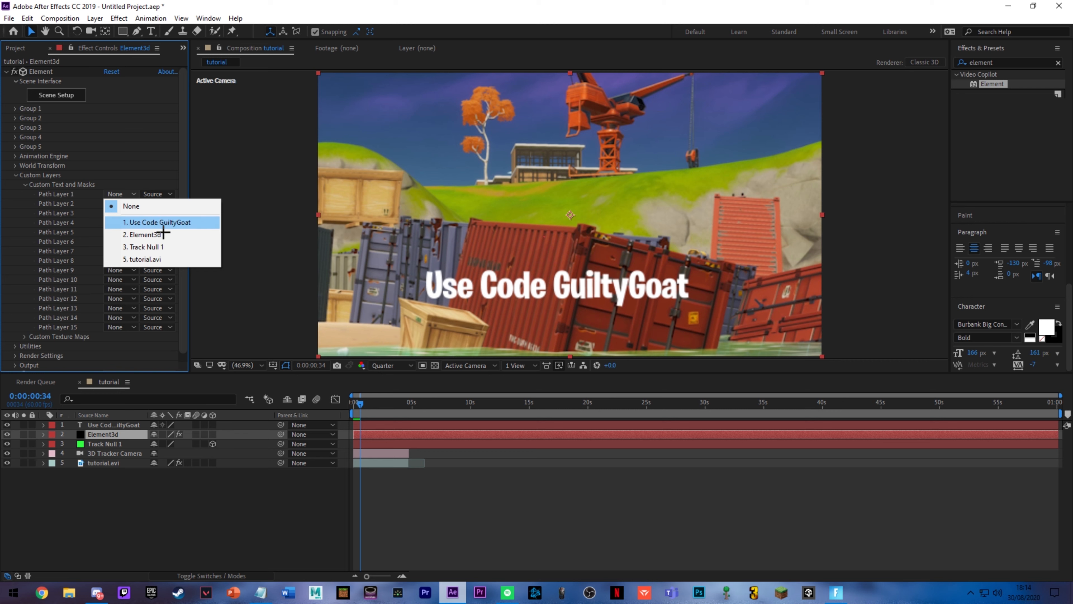
pyautogui.click(161, 223)
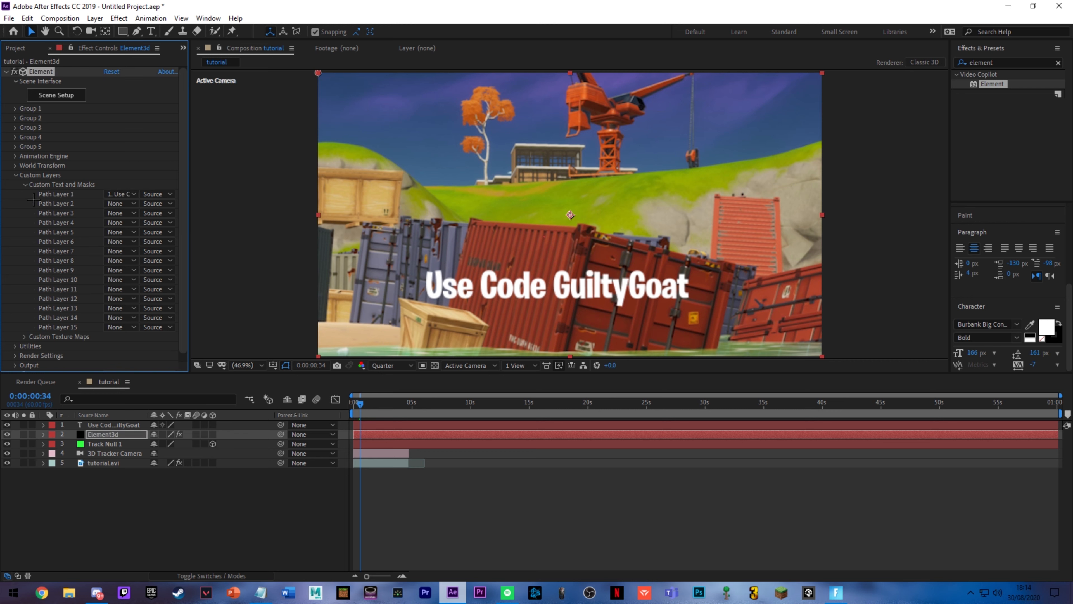
pyautogui.click(26, 185)
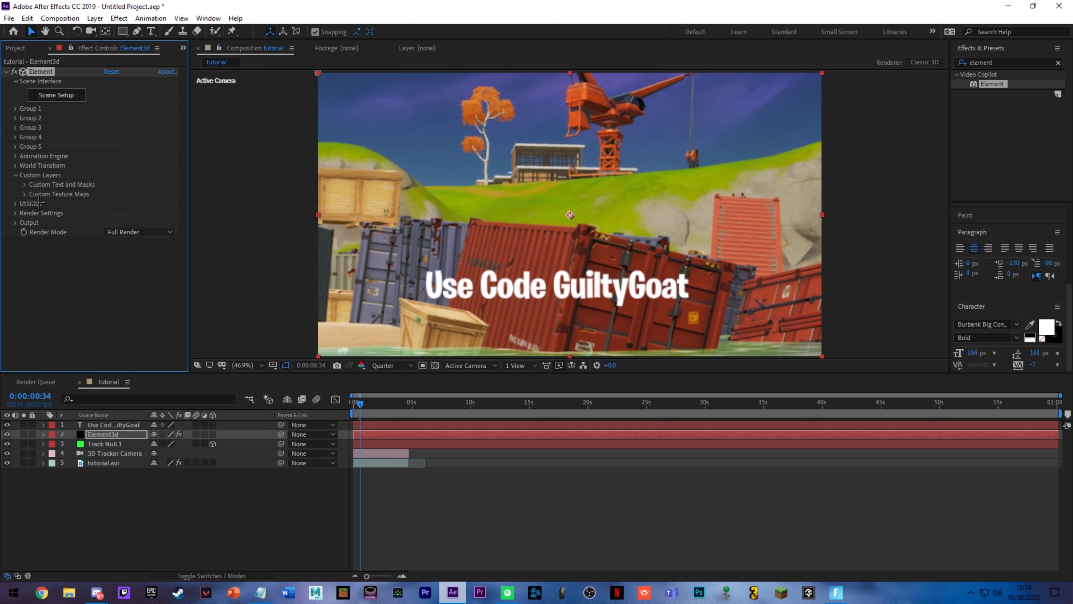
# Step: Set Layer 1 of the Element effect's Custom Texture Maps to tutorial.avi
pyautogui.click(121, 204)
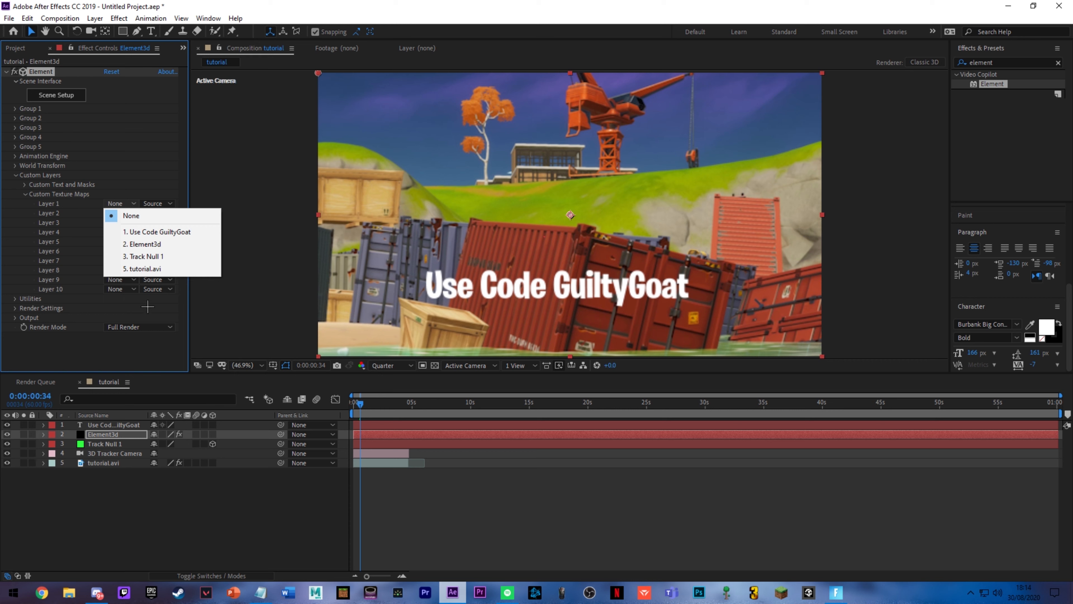
pyautogui.click(144, 269)
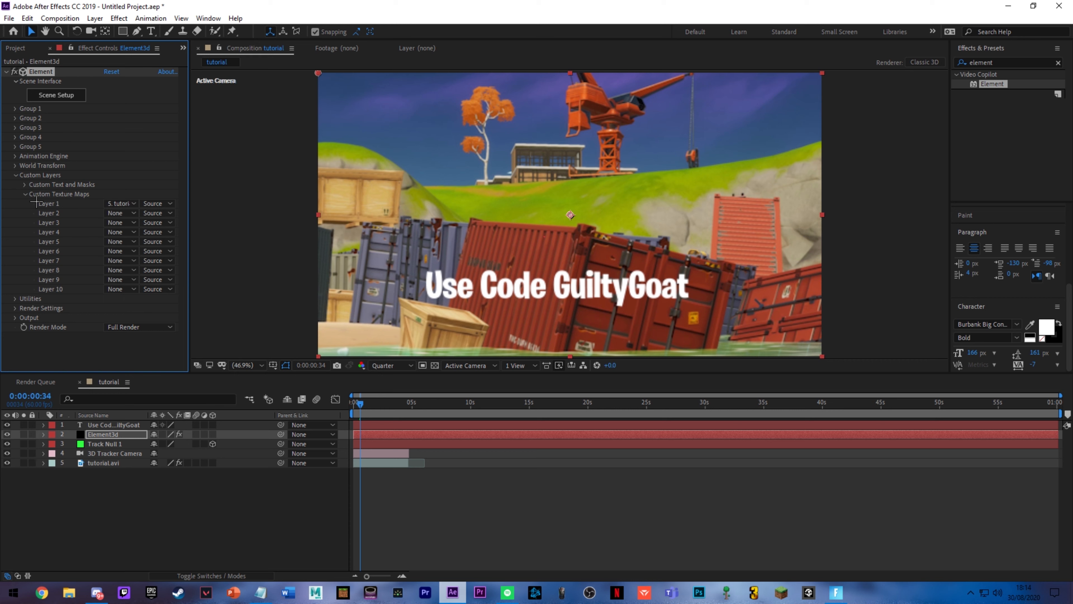
pyautogui.click(25, 194)
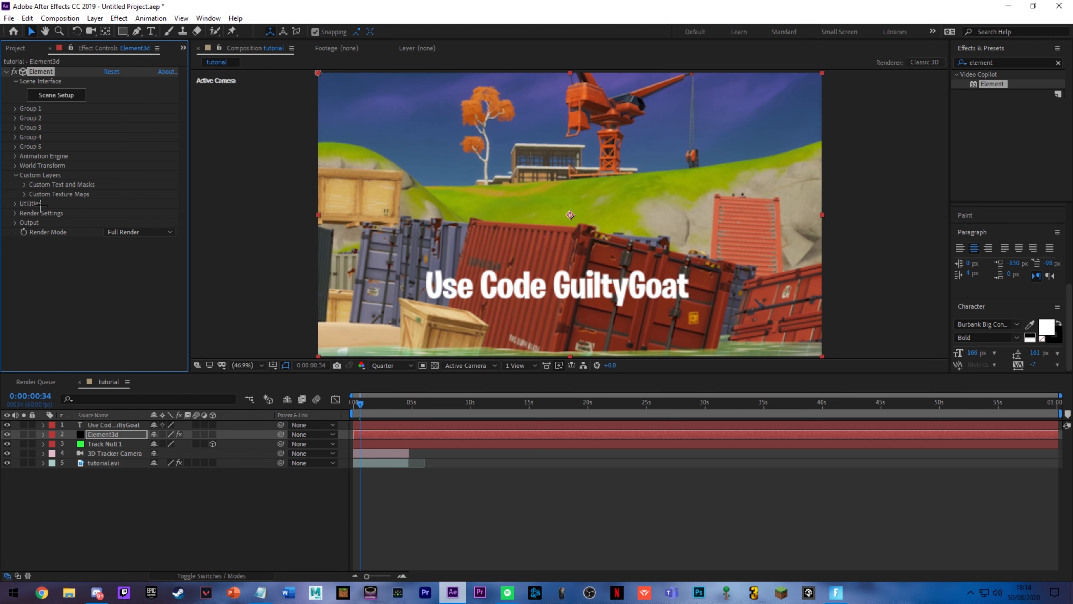
# Step: Extrude the custom text path in Element's Scene Setup and set the extrusion's Bevel Scale to 4
pyautogui.click(66, 95)
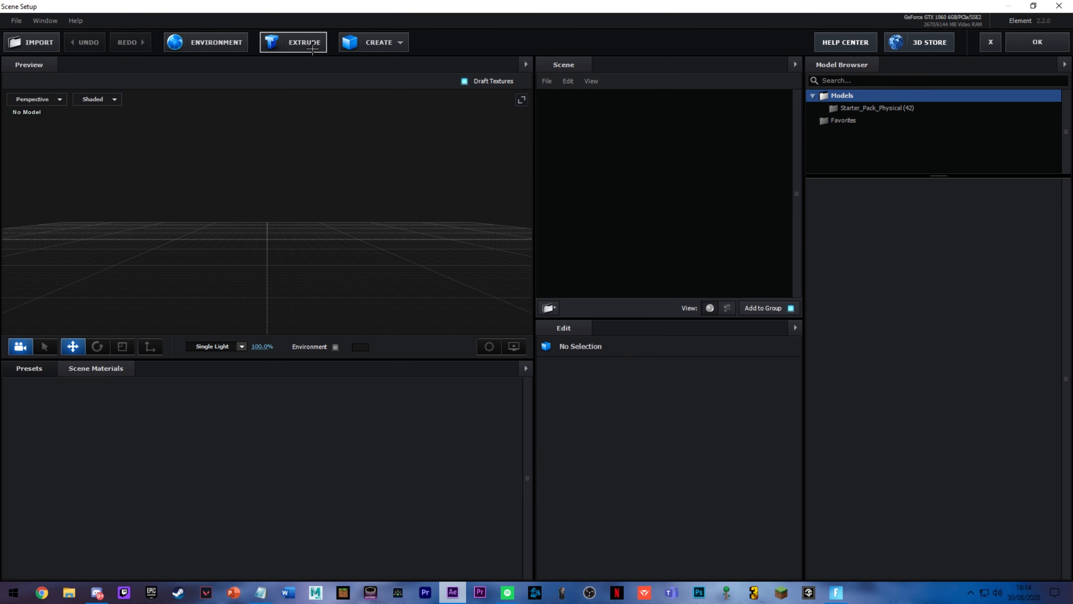
pyautogui.moveTo(236, 160); pyautogui.dragTo(378, 191)
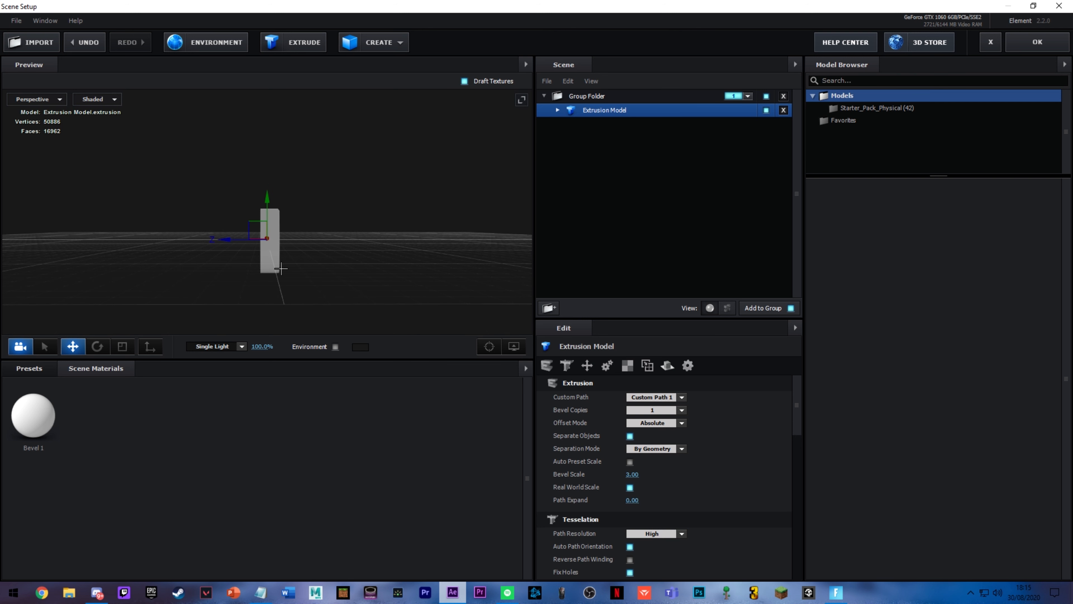
pyautogui.click(634, 475)
pyautogui.write('4')
pyautogui.press('Return')
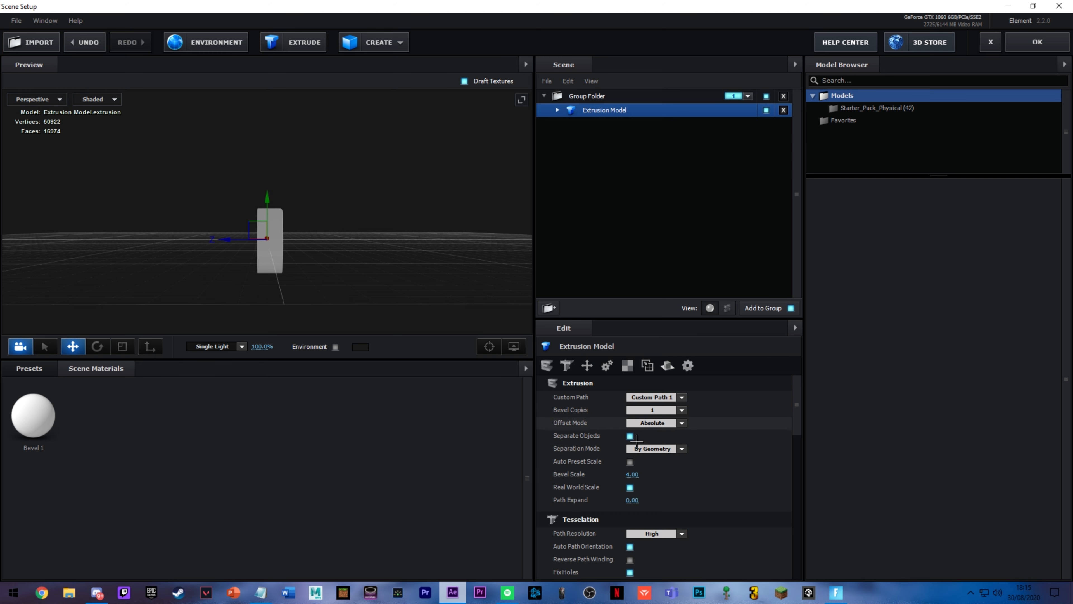
pyautogui.moveTo(372, 268); pyautogui.dragTo(391, 279)
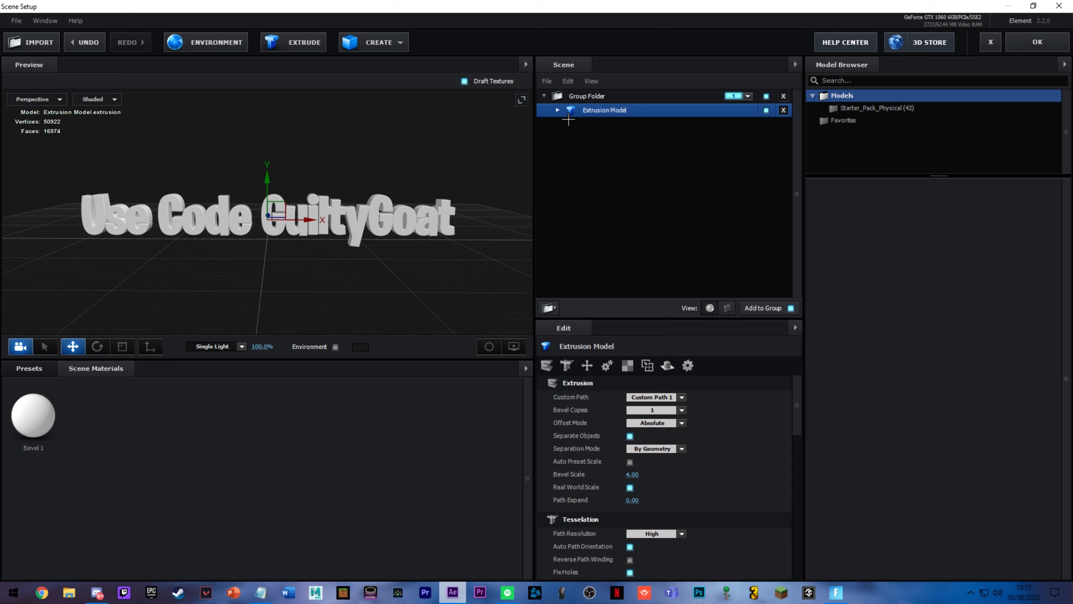
# Step: Set the diffuse color of the extrusion's Bevel 1 material to blue 2281DA and copy its hex code
pyautogui.click(558, 110)
pyautogui.click(604, 126)
pyautogui.doubleClick(625, 133)
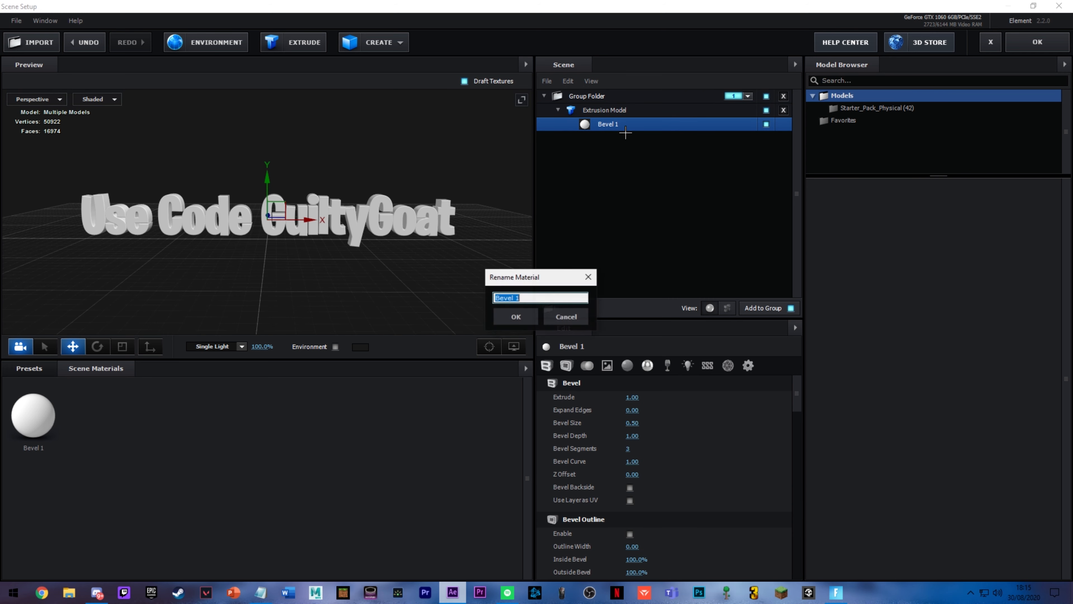
pyautogui.click(567, 314)
pyautogui.scroll(-10, 576, 481)
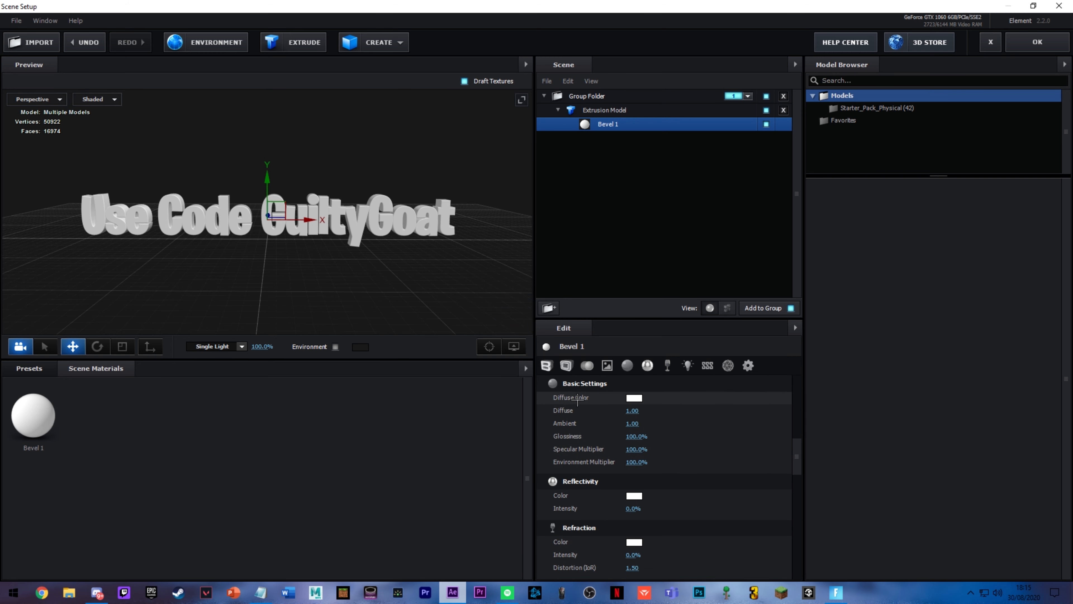
pyautogui.click(634, 398)
pyautogui.moveTo(621, 332); pyautogui.dragTo(347, 332)
pyautogui.moveTo(416, 406)
pyautogui.mouseDown()
pyautogui.moveTo(425, 399)
pyautogui.moveTo(416, 391)
pyautogui.moveTo(416, 405)
pyautogui.moveTo(365, 374)
pyautogui.moveTo(381, 363)
pyautogui.mouseUp()
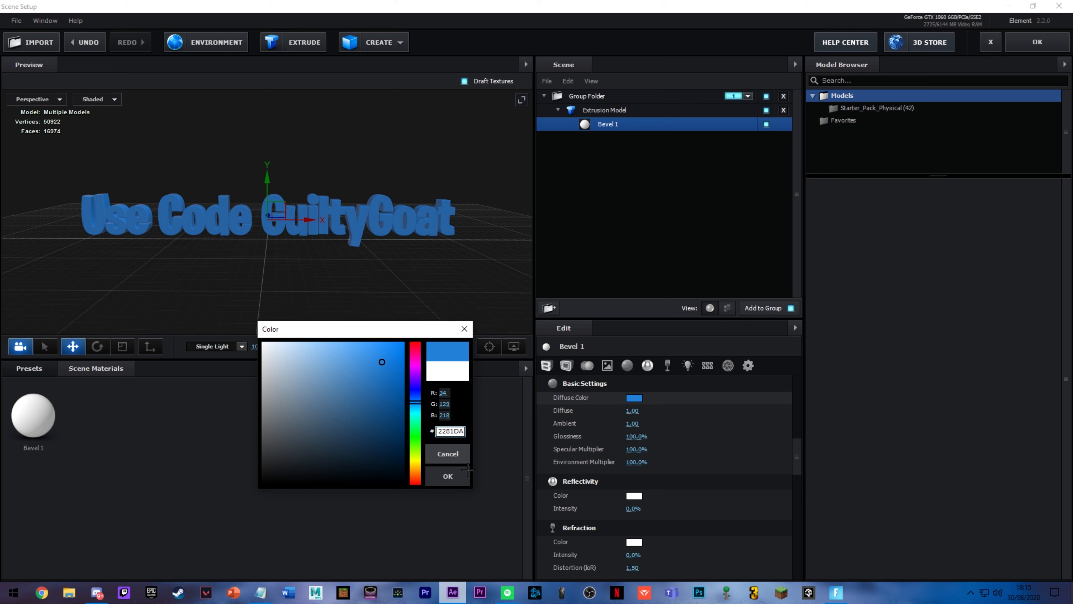
pyautogui.moveTo(452, 434); pyautogui.dragTo(457, 435)
pyautogui.doubleClick(464, 436)
pyautogui.hotkey('ctrl', 'c')
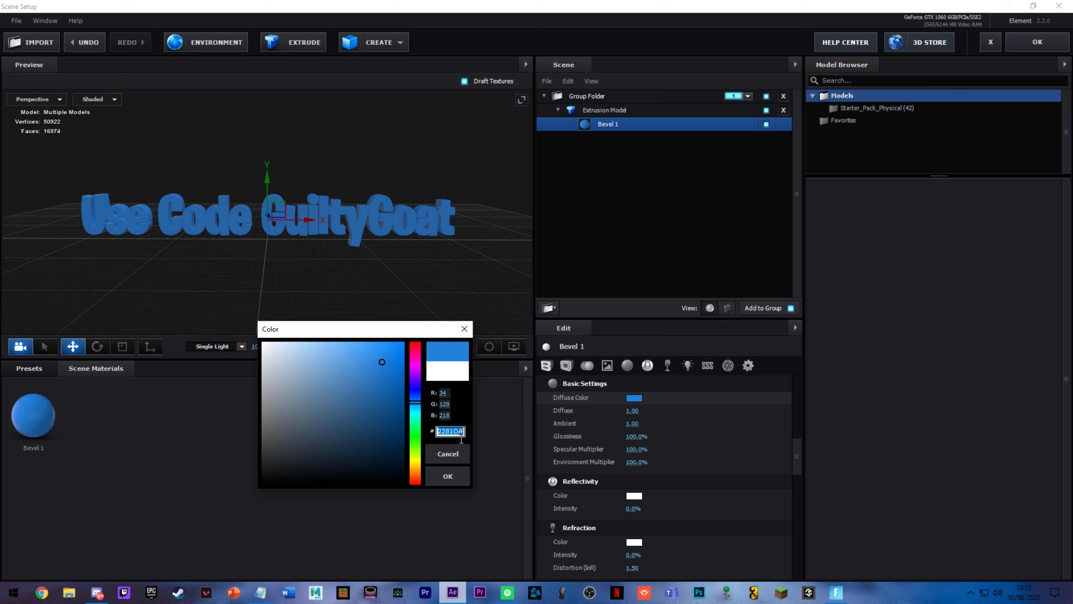
pyautogui.click(448, 475)
# Step: Paste the copied hex code 2281DA as the Bevel 1 material's reflectivity color
pyautogui.scroll(-2, 636, 469)
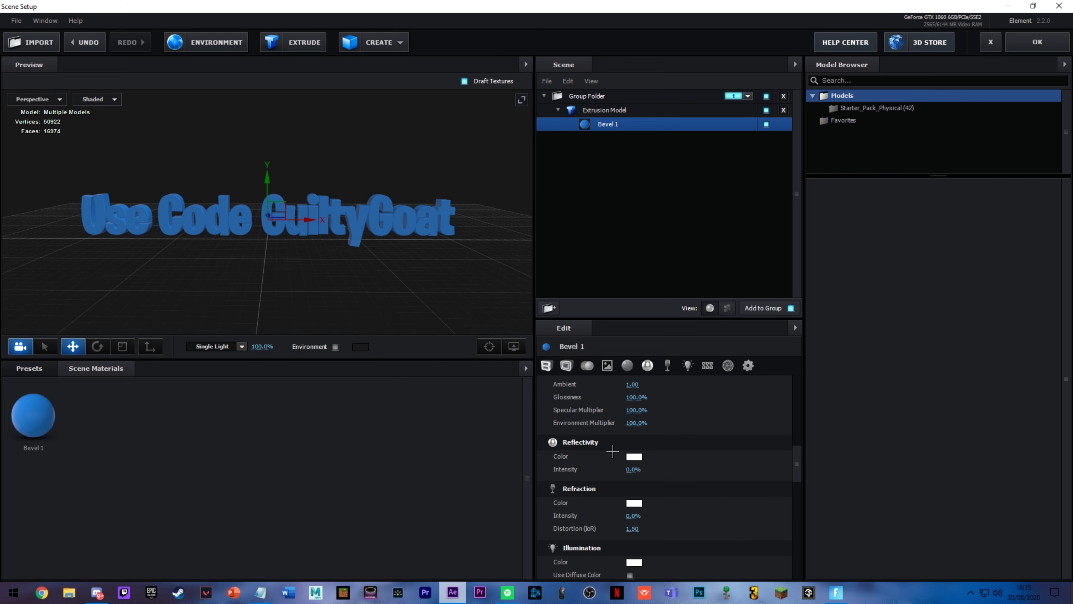
pyautogui.click(634, 456)
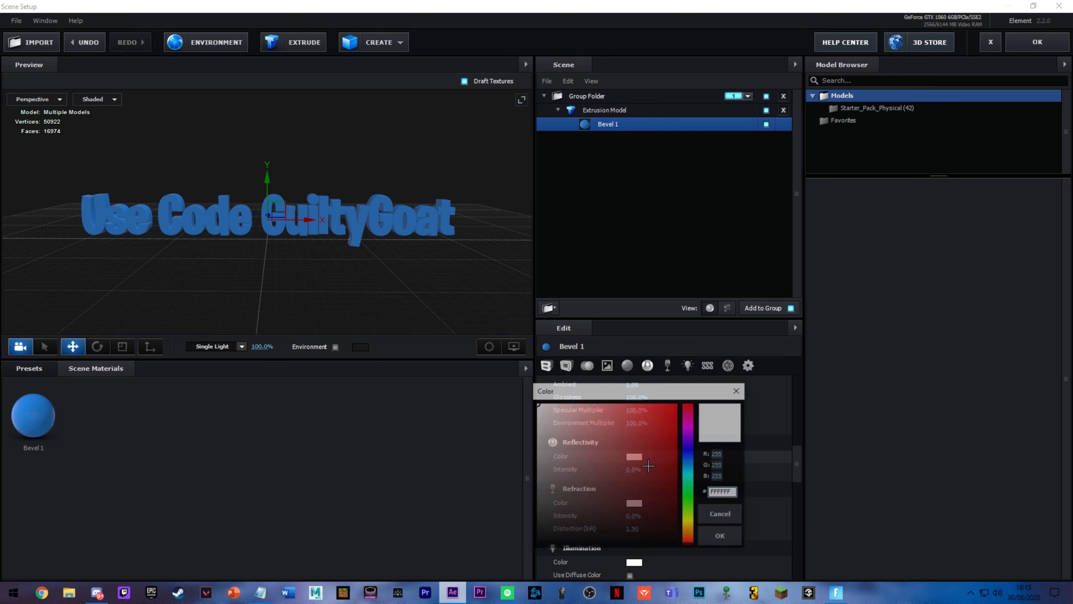
pyautogui.doubleClick(724, 493)
pyautogui.hotkey('ctrl', 'v')
pyautogui.click(725, 540)
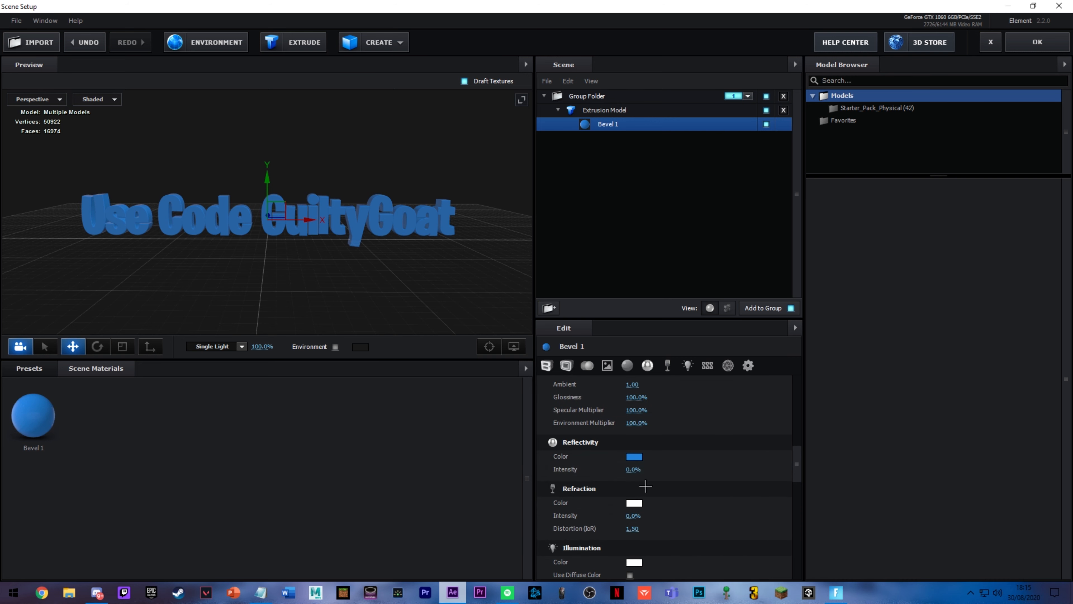
# Step: Set the Bevel 1 material's reflectivity intensity to 100% and apply the scene to the composition
pyautogui.moveTo(638, 473); pyautogui.dragTo(696, 475)
pyautogui.moveTo(299, 220); pyautogui.dragTo(306, 220)
pyautogui.hotkey('ctrl', 'z')
pyautogui.moveTo(267, 256)
pyautogui.mouseDown()
pyautogui.moveTo(270, 242)
pyautogui.moveTo(279, 251)
pyautogui.moveTo(269, 264)
pyautogui.moveTo(281, 258)
pyautogui.mouseUp()
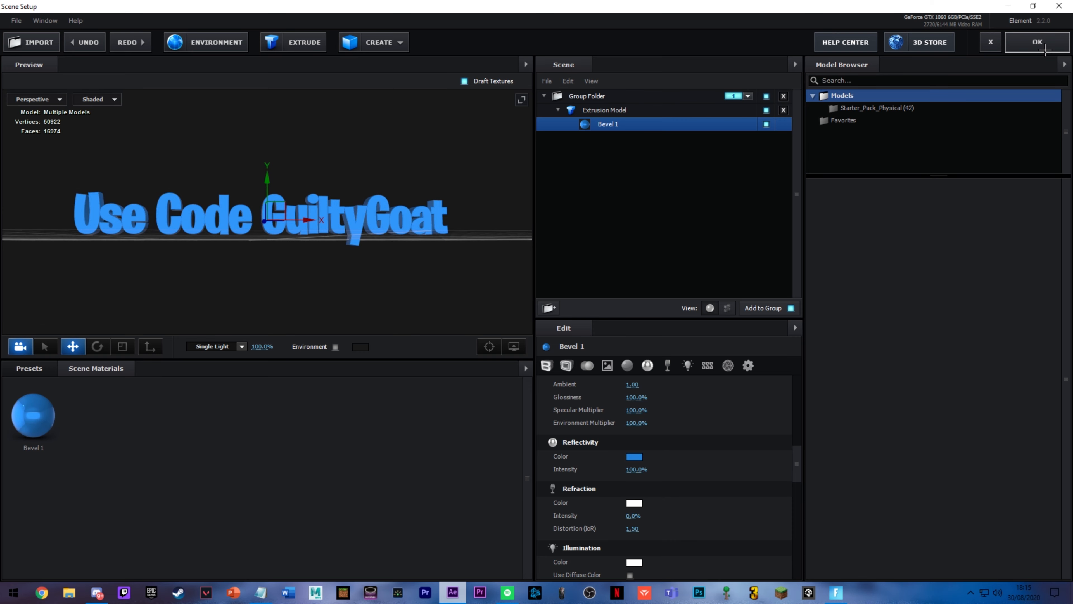
pyautogui.click(1038, 42)
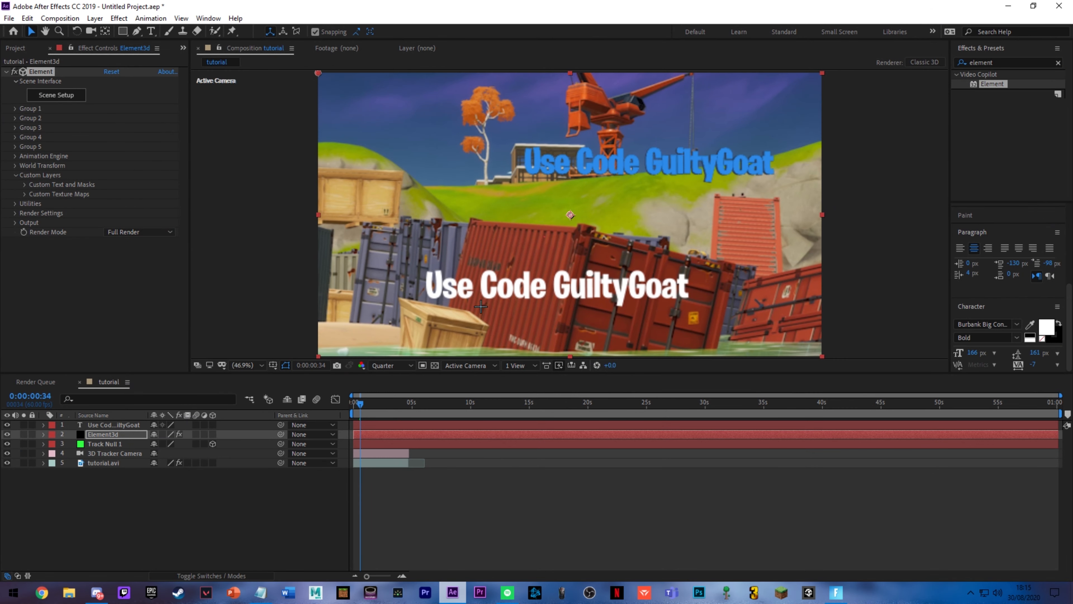
# Step: Hide the white text layer and expand Group 1's Particle Replicator settings in the Element3d layer's effect
pyautogui.click(106, 425)
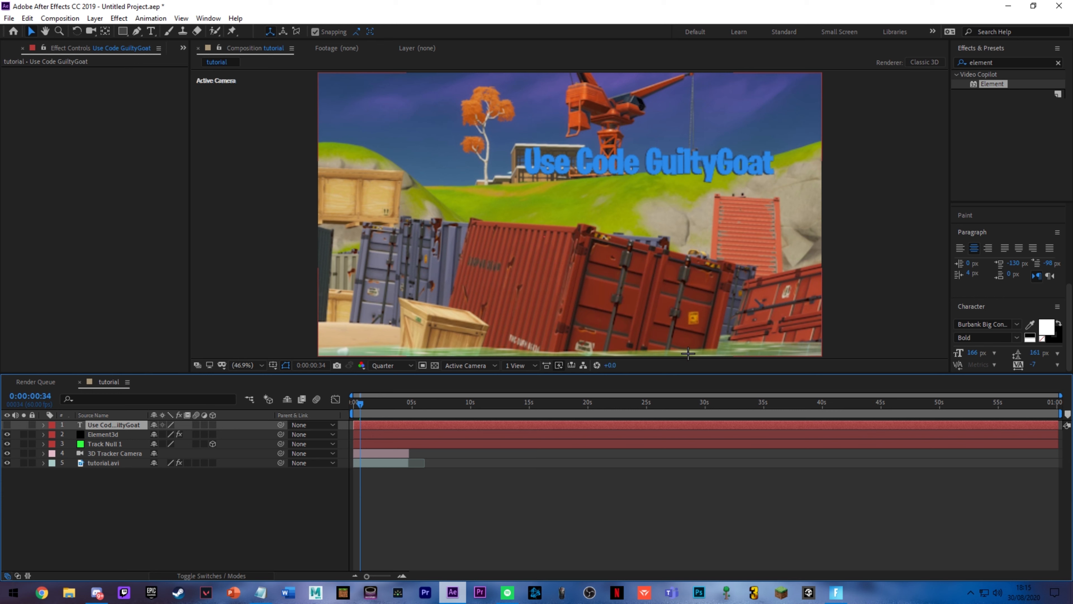
pyautogui.hotkey('ctrl', 'Down')
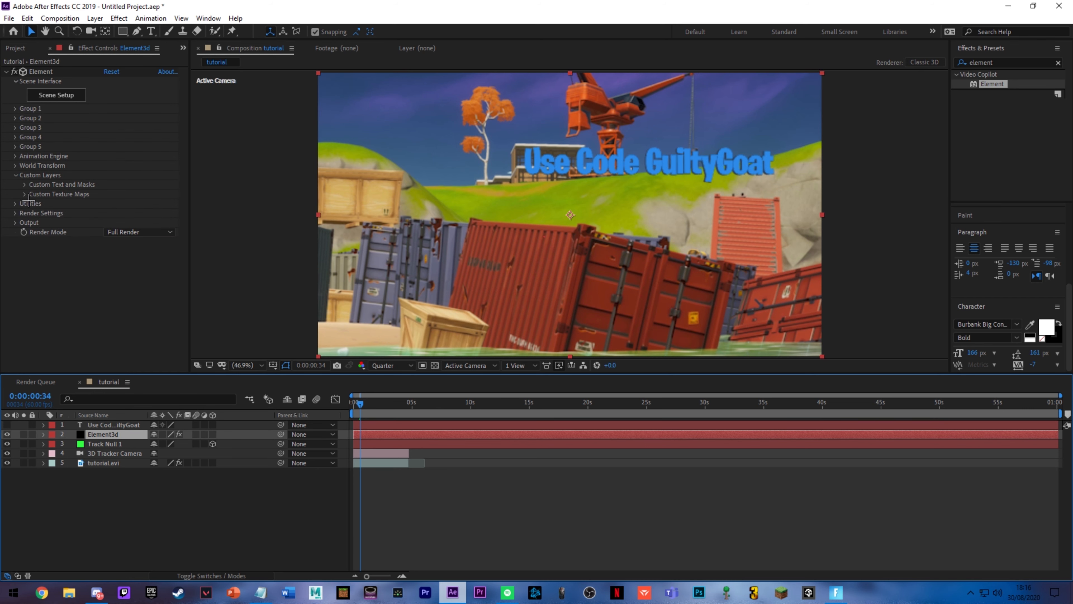
pyautogui.click(16, 108)
pyautogui.click(24, 128)
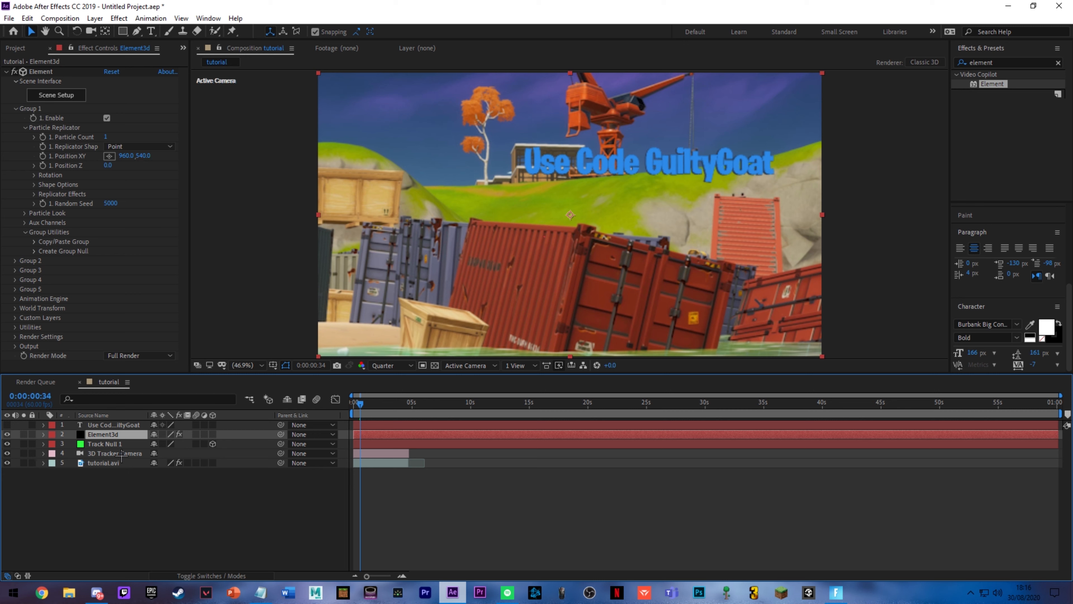
# Step: Copy Track Null 1's X and Y position values, 387.0 and 1244.8, into Element Group 1's Position XY
pyautogui.click(105, 445)
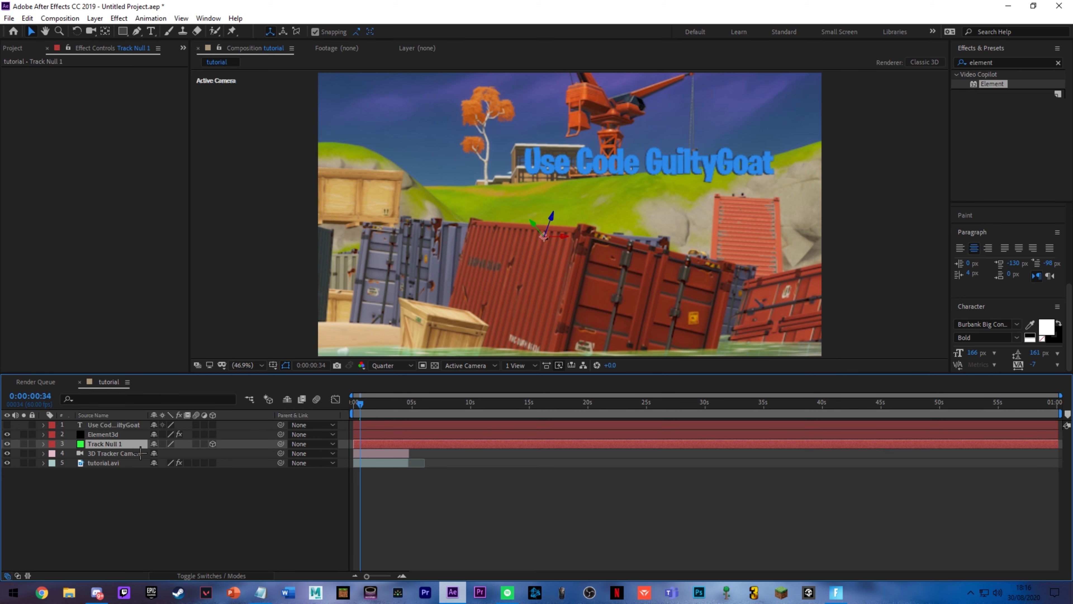
pyautogui.press('p')
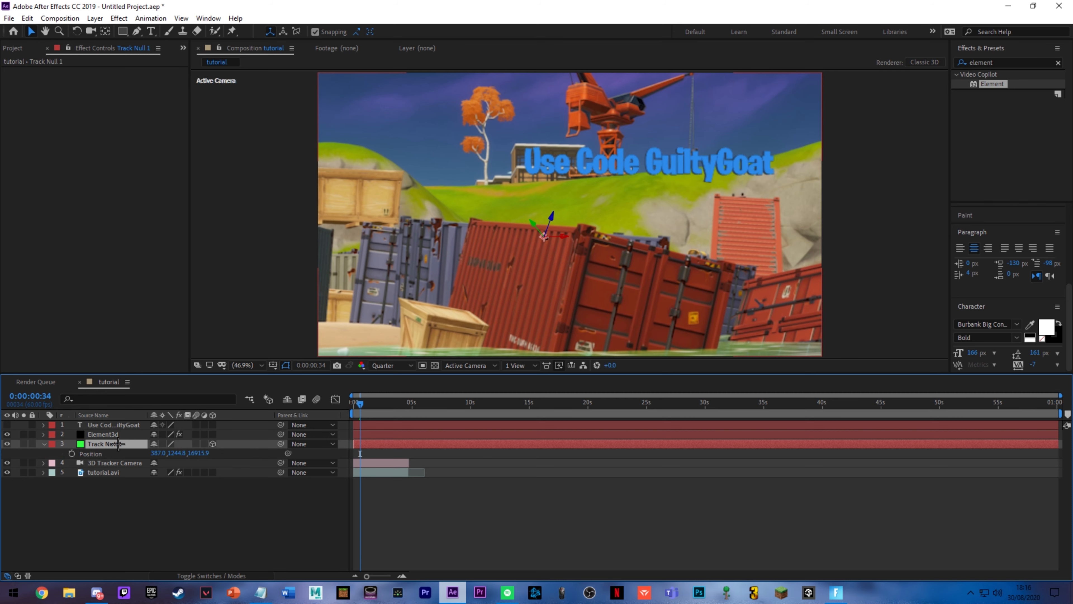
pyautogui.hotkey('ctrl', 'Up')
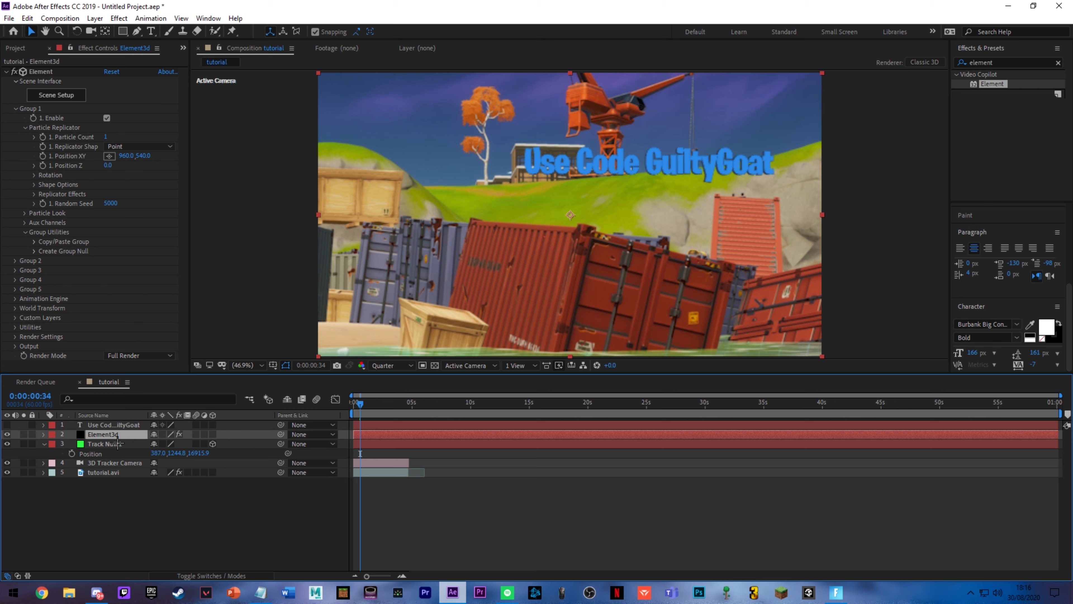
pyautogui.click(163, 453)
pyautogui.click(126, 157)
pyautogui.write('386.996')
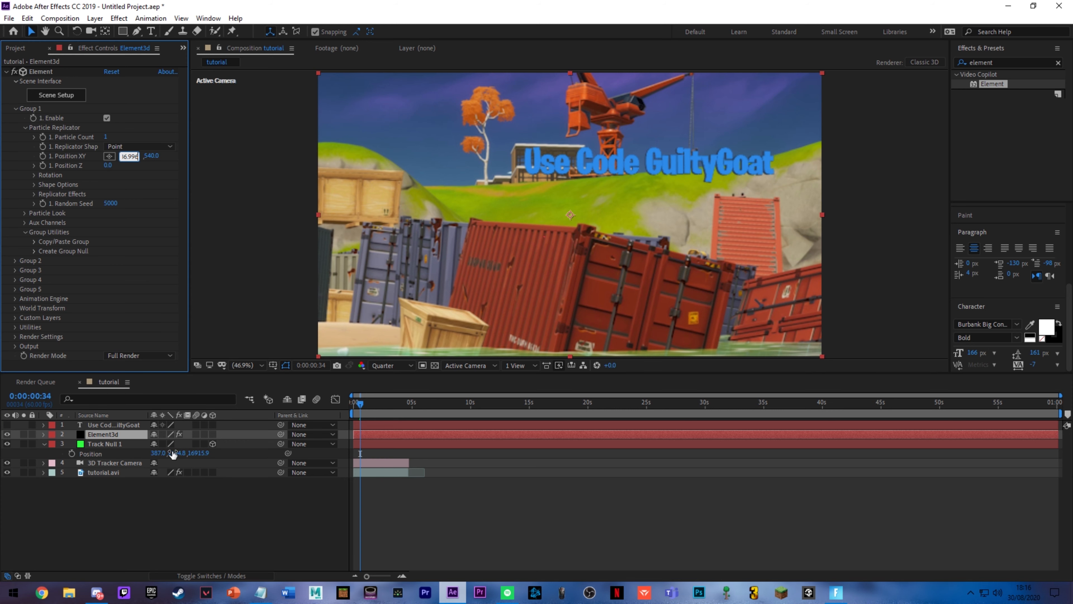
pyautogui.click(176, 454)
pyautogui.hotkey('ctrl', 'c')
pyautogui.click(143, 156)
pyautogui.hotkey('ctrl', 'v')
# Step: Copy Track Null 1's Z position value, 16915.9, into Element Group 1's Position Z
pyautogui.click(208, 454)
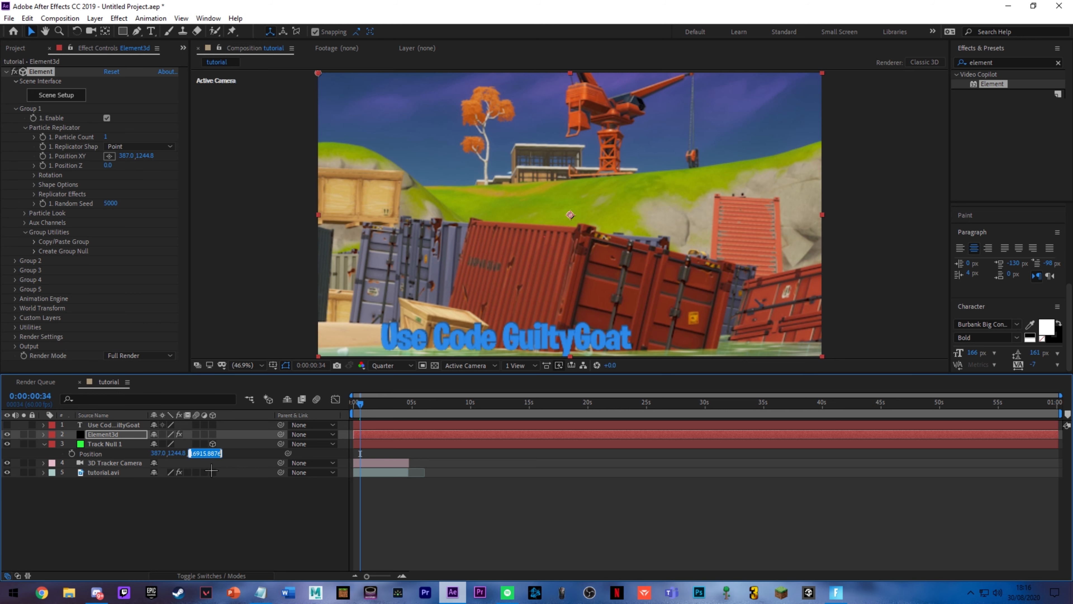
pyautogui.hotkey('ctrl', 'c')
pyautogui.click(108, 165)
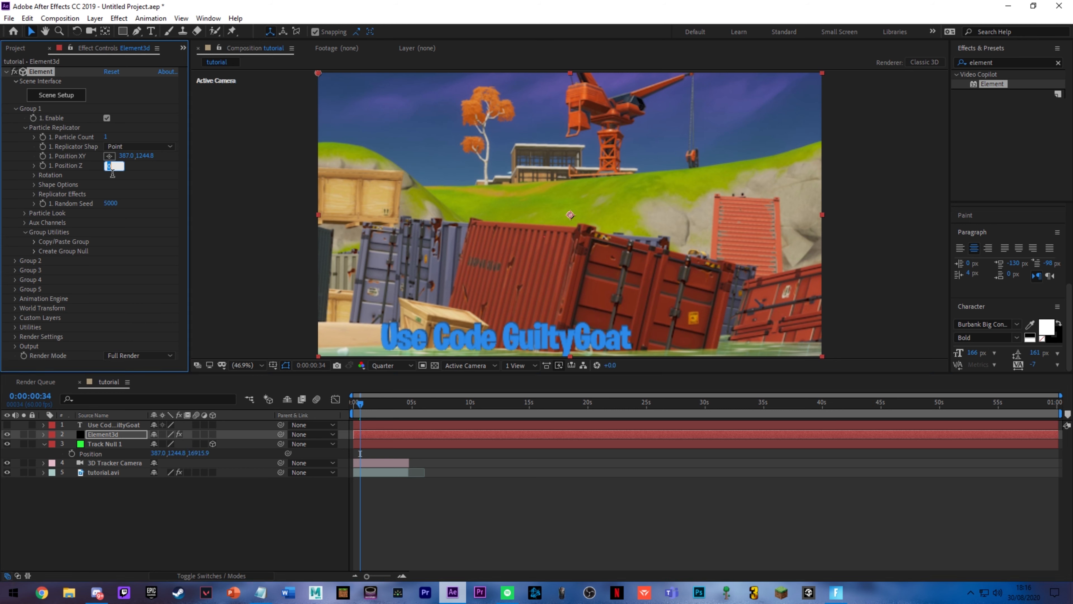
pyautogui.click(456, 481)
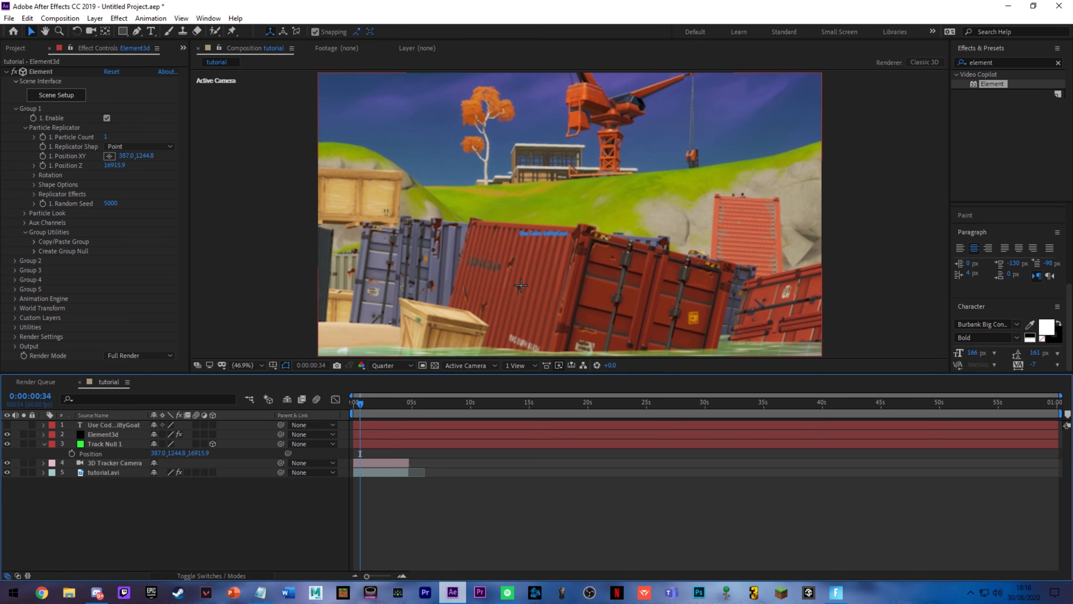
# Step: Set Group 1's Particle Size to 60 in Particle Look and switch the preview resolution to Full
pyautogui.scroll(4, 558, 240)
pyautogui.scroll(-6, 559, 241)
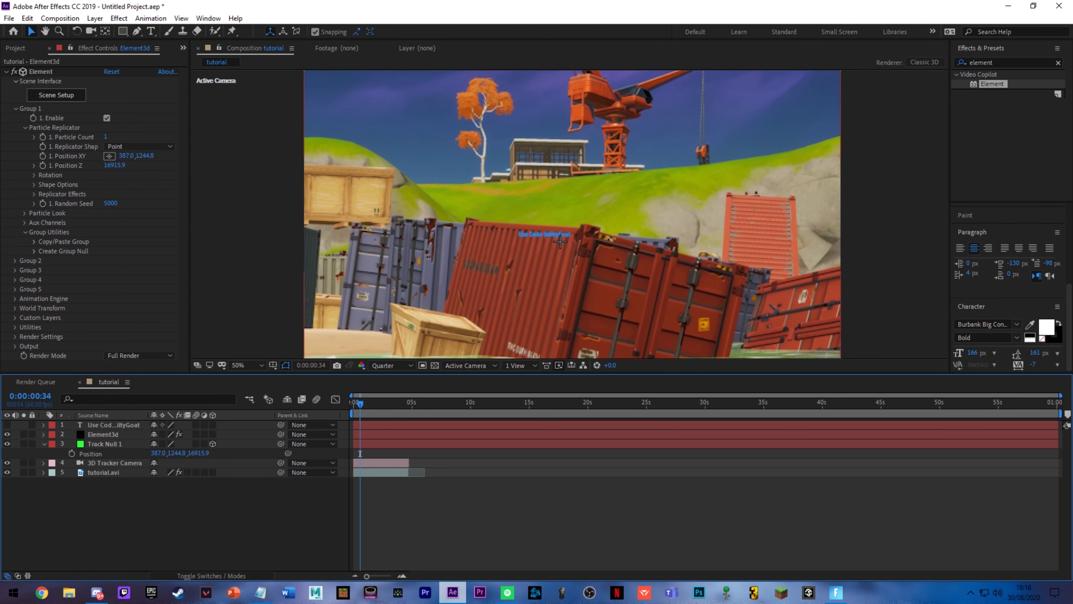
pyautogui.scroll(2, 559, 241)
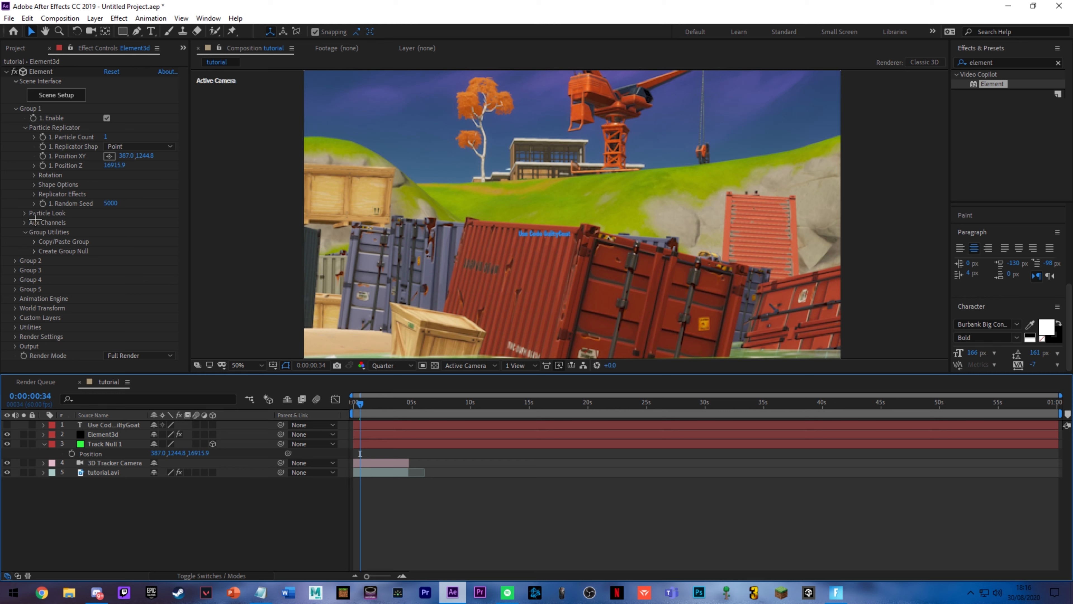
pyautogui.click(25, 213)
pyautogui.moveTo(111, 222); pyautogui.dragTo(374, 382)
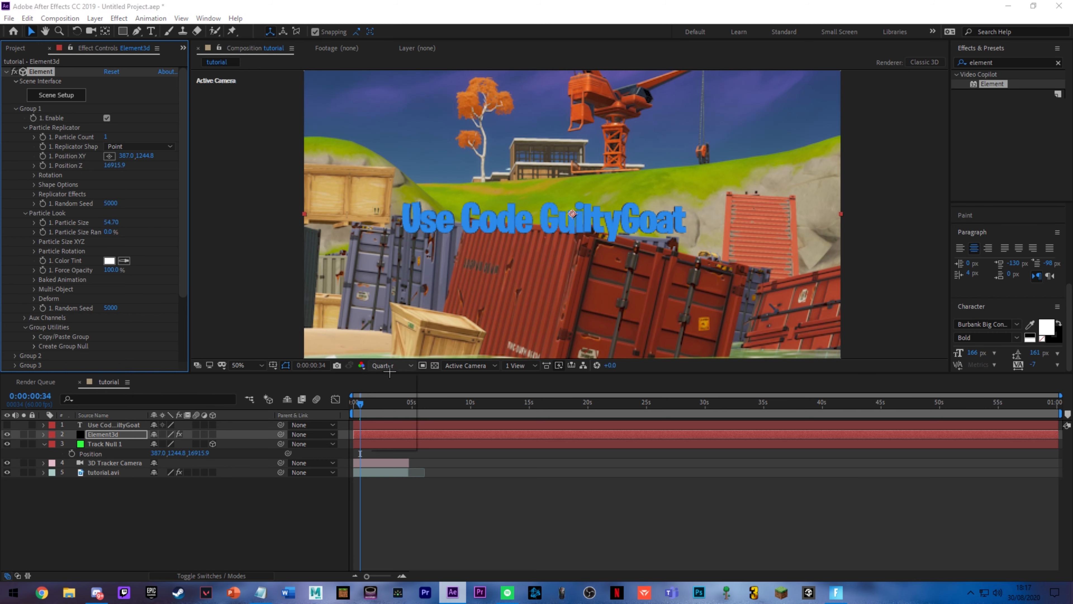
# Step: Delete the Track Null 1 layer from the composition
pyautogui.click(104, 444)
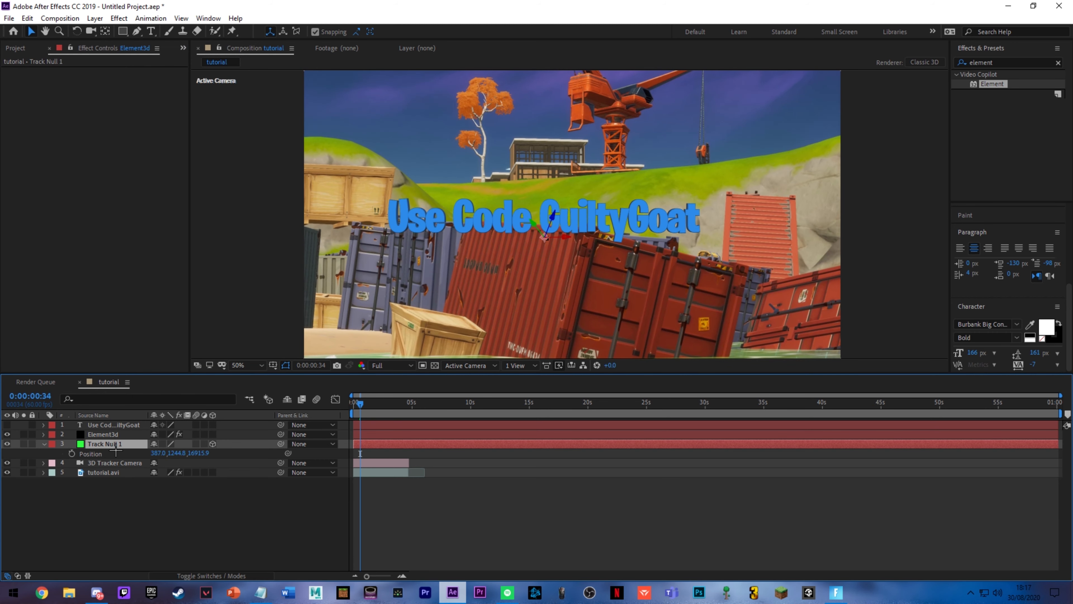
pyautogui.press('Delete')
pyautogui.click(383, 446)
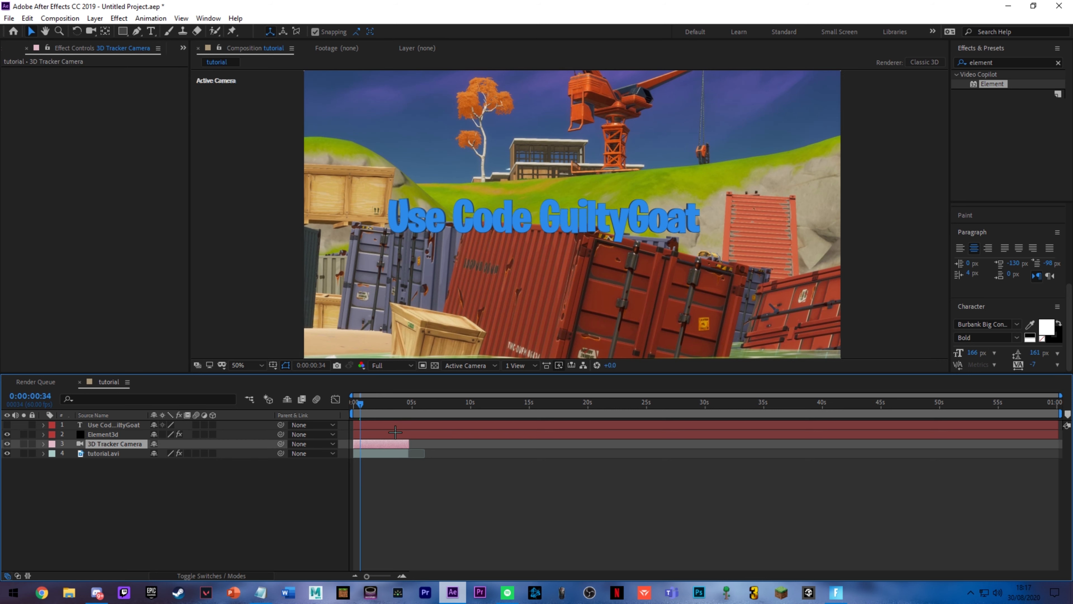
pyautogui.click(389, 426)
# Step: Reposition the Element3d text by setting Group 1's Position XY to 296.0, 944.8 and Position Z to 22215.9
pyautogui.click(102, 435)
pyautogui.moveTo(123, 157); pyautogui.dragTo(4, 164)
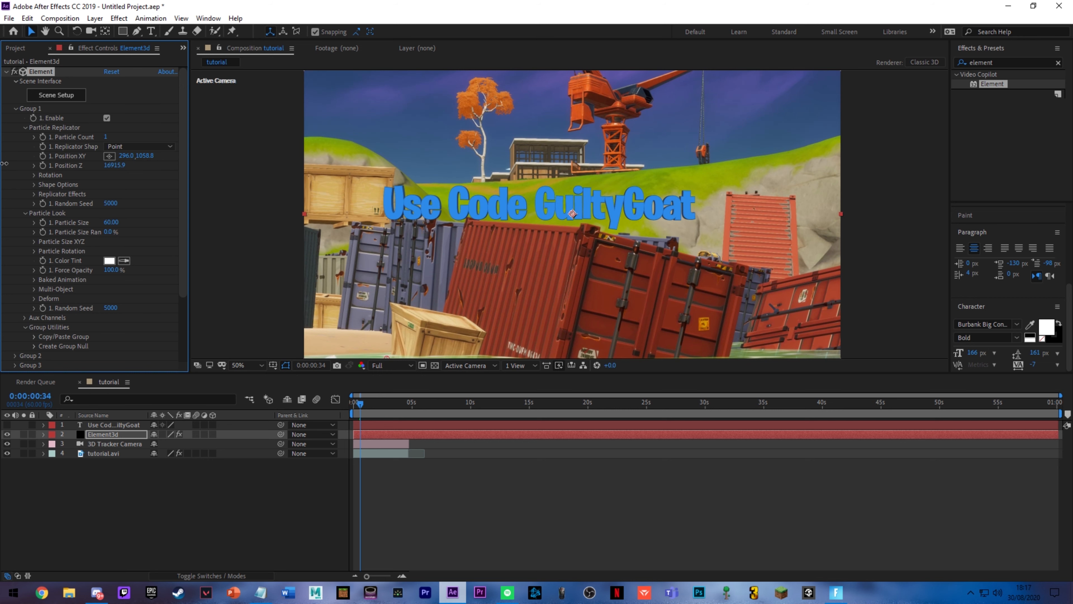
pyautogui.moveTo(149, 157); pyautogui.dragTo(75, 170)
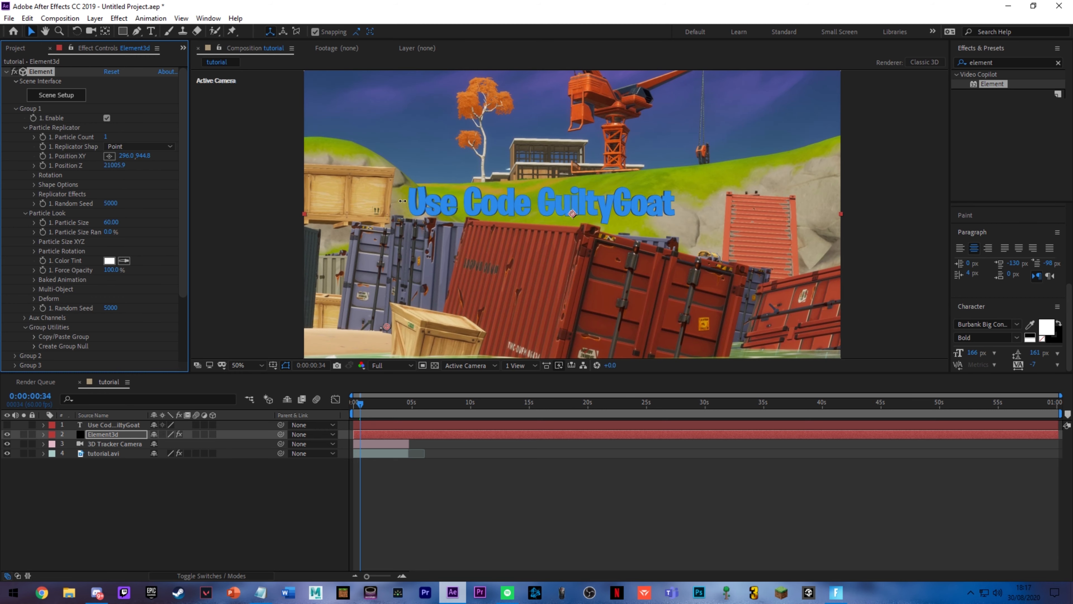
# Step: Play the composition from the first frame to preview how the placed 3D text tracks with the footage
pyautogui.moveTo(375, 404); pyautogui.dragTo(317, 400)
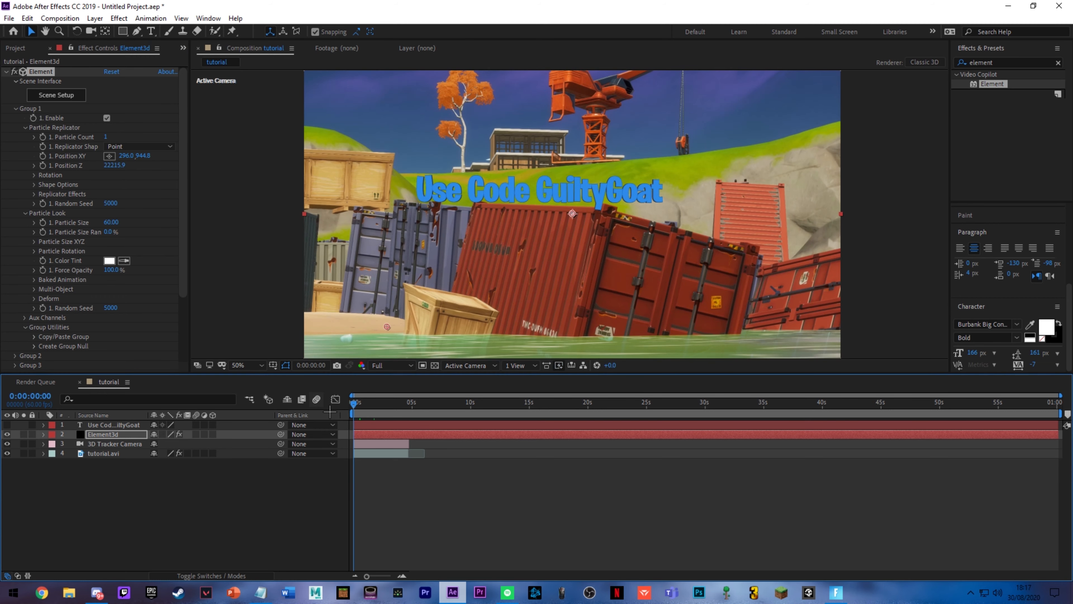
pyautogui.press('space')
pyautogui.click(399, 438)
pyautogui.press('space')
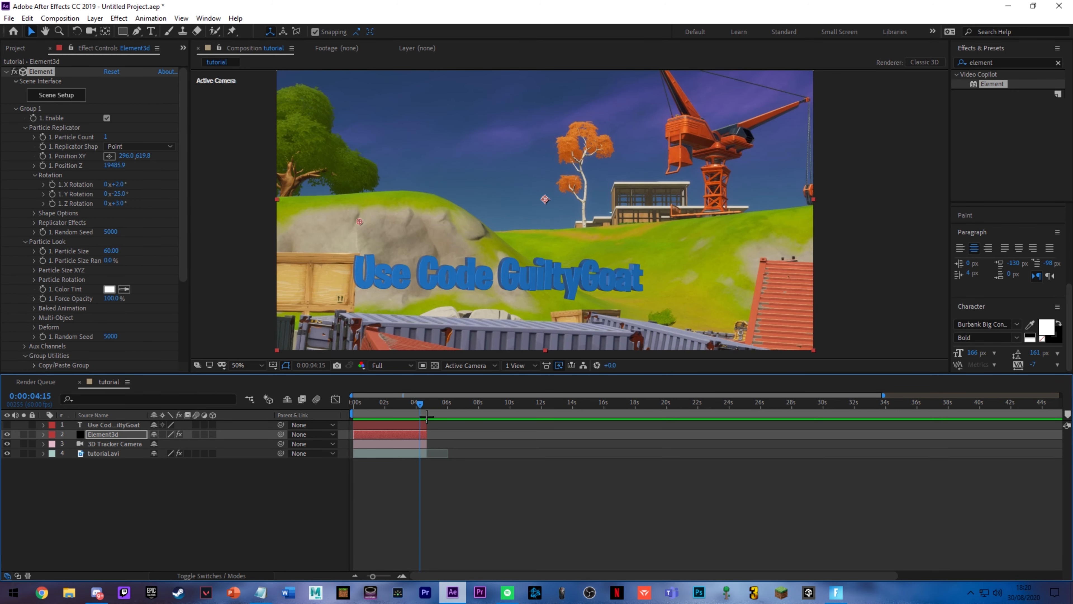
# Step: Enable Multi-Object in Group 1's Particle Look and collapse the Element3d layer's properties in the timeline
pyautogui.click(34, 137)
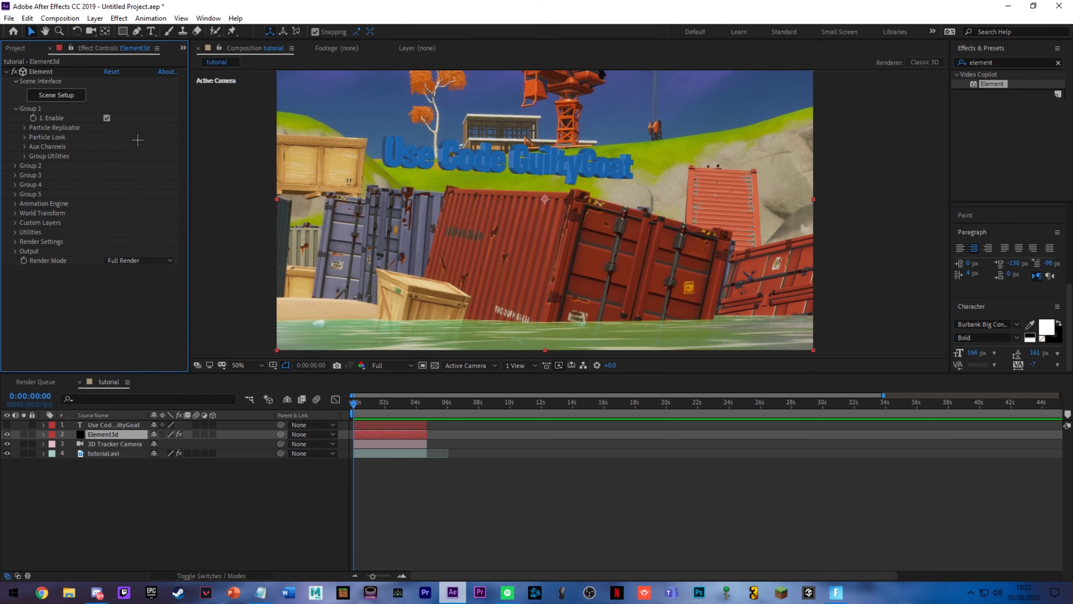
pyautogui.click(34, 140)
pyautogui.click(37, 213)
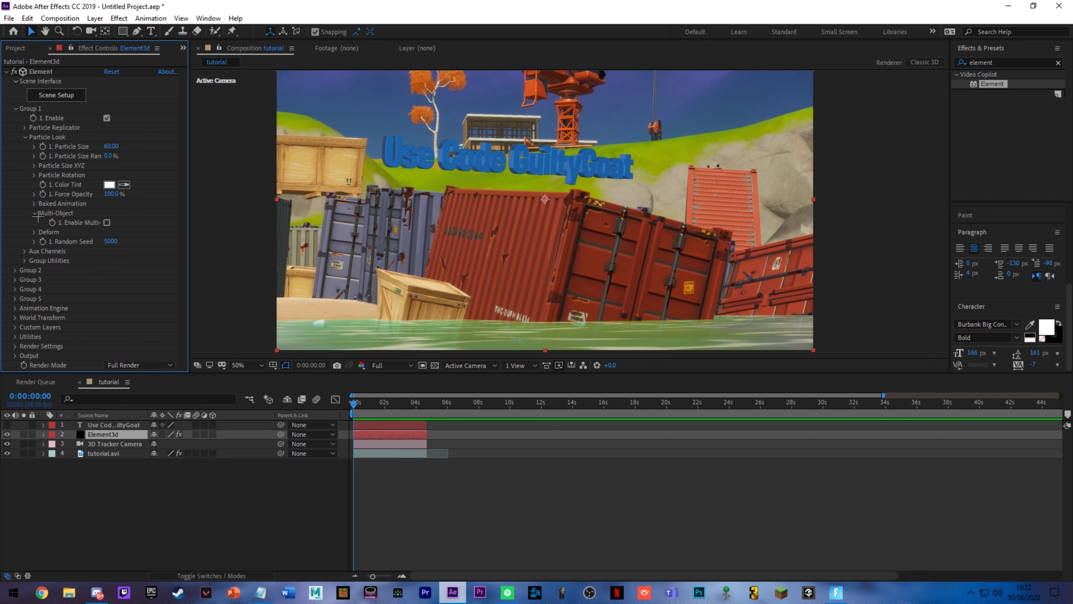
pyautogui.click(107, 222)
pyautogui.scroll(-3, 110, 178)
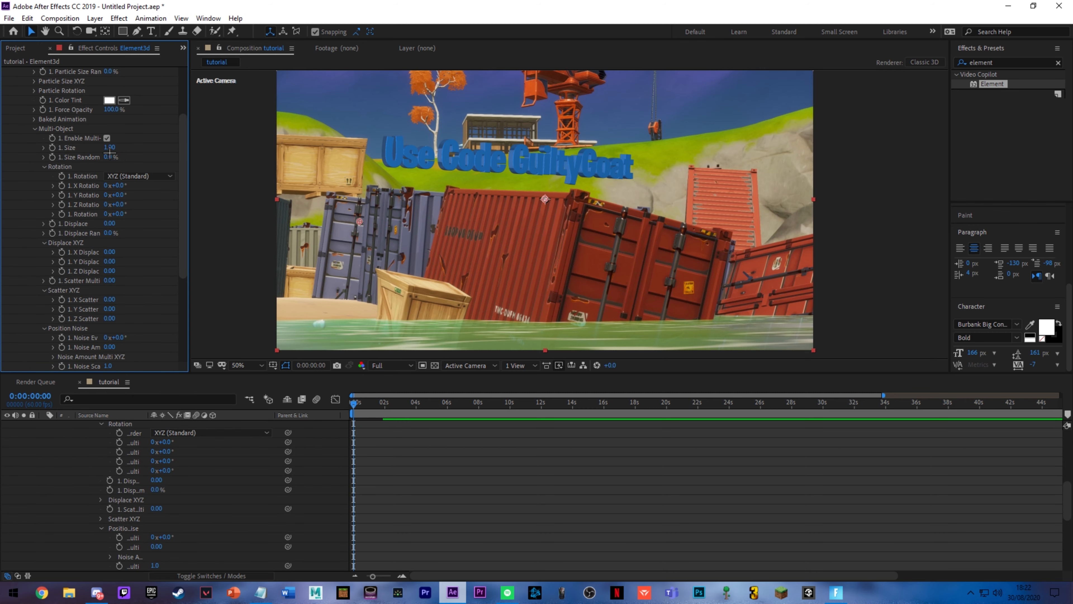
pyautogui.scroll(1, 150, 177)
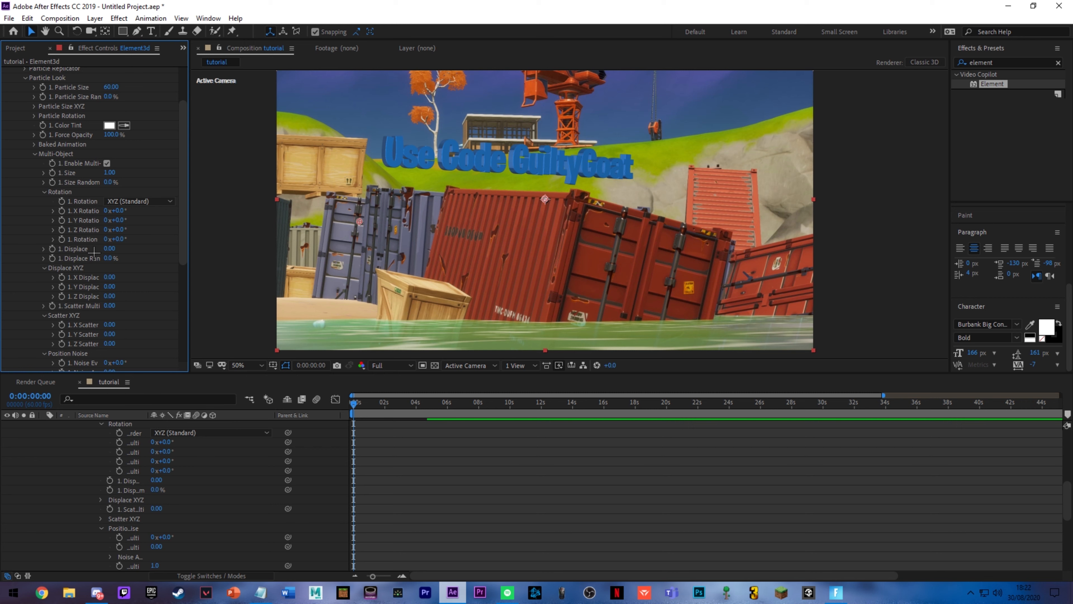
pyautogui.click(44, 192)
pyautogui.click(44, 192)
pyautogui.scroll(7, 132, 449)
pyautogui.click(43, 435)
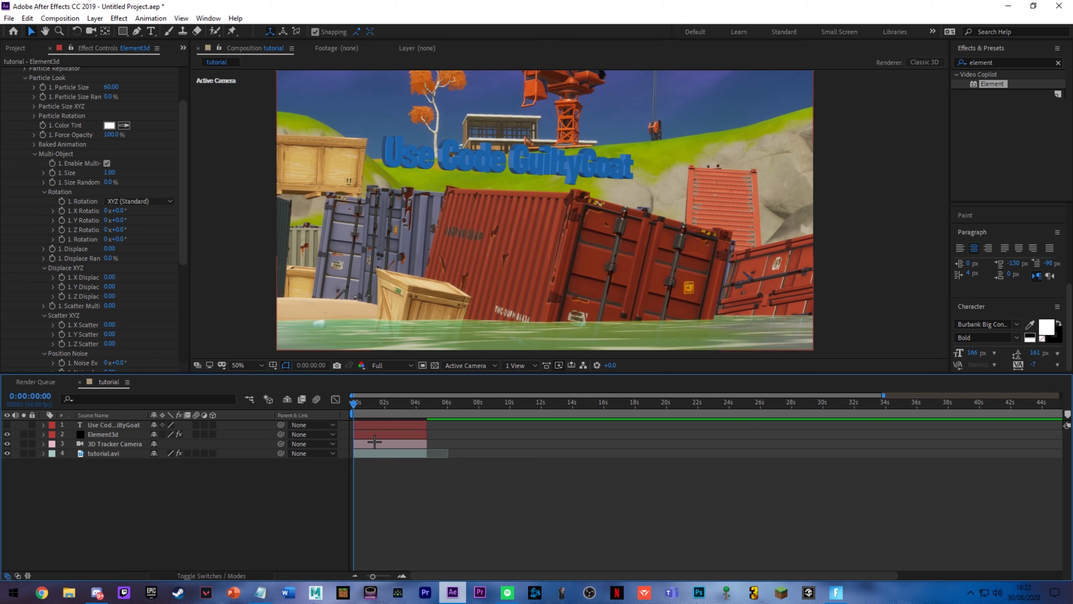
# Step: Keyframe Group 1's overall Multi-Object Rotation at 60° on the first frame
pyautogui.click(68, 239)
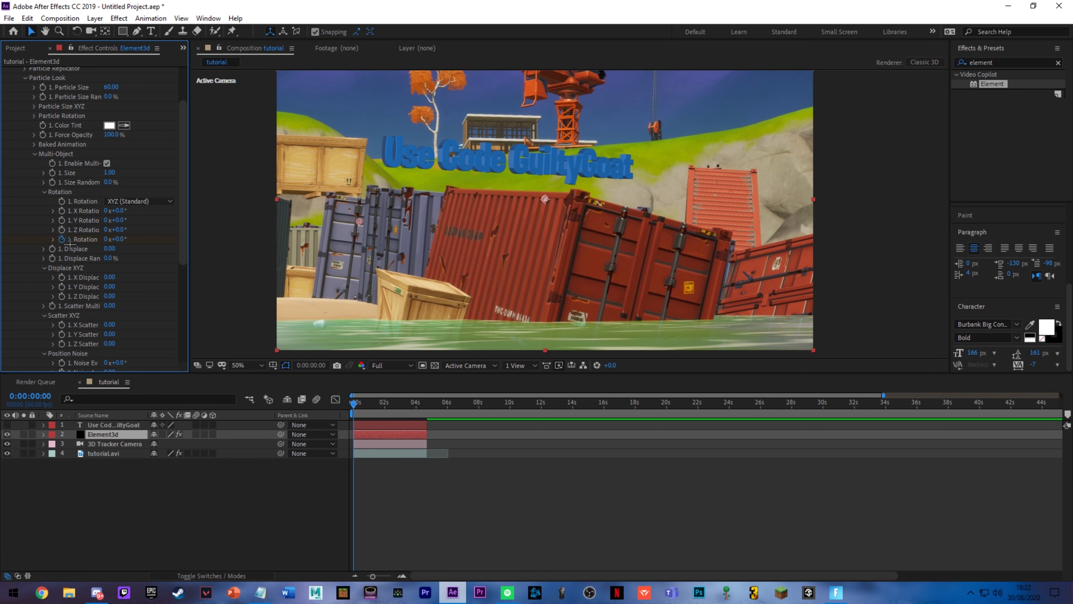
pyautogui.click(121, 239)
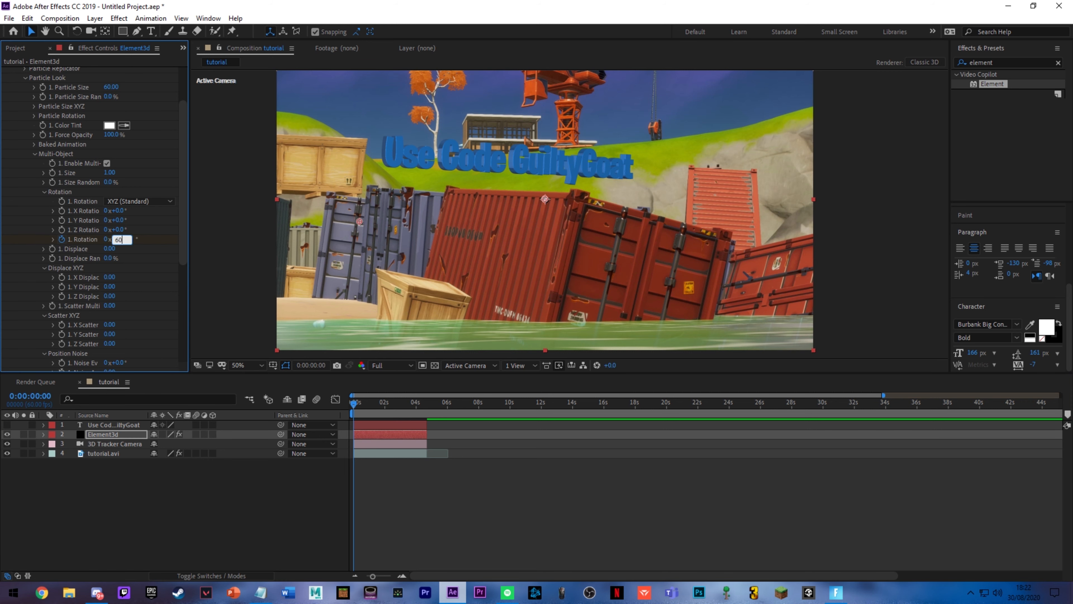
pyautogui.press('Return')
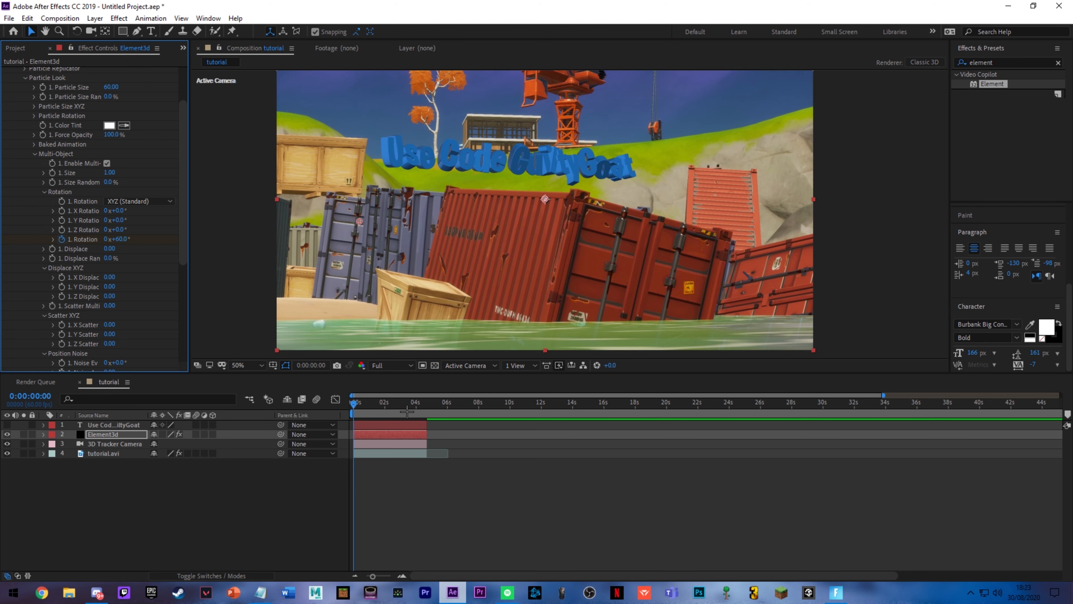
# Step: Add a second Multi-Object Rotation keyframe of 0° at the end of the clip
pyautogui.moveTo(406, 411); pyautogui.dragTo(426, 408)
pyautogui.click(122, 239)
pyautogui.write('0')
pyautogui.press('Return')
# Step: Preview the letter rotation from the first frame and examine the individual 3D letters up close
pyautogui.press('Home')
pyautogui.hotkey('ctrl', 'z')
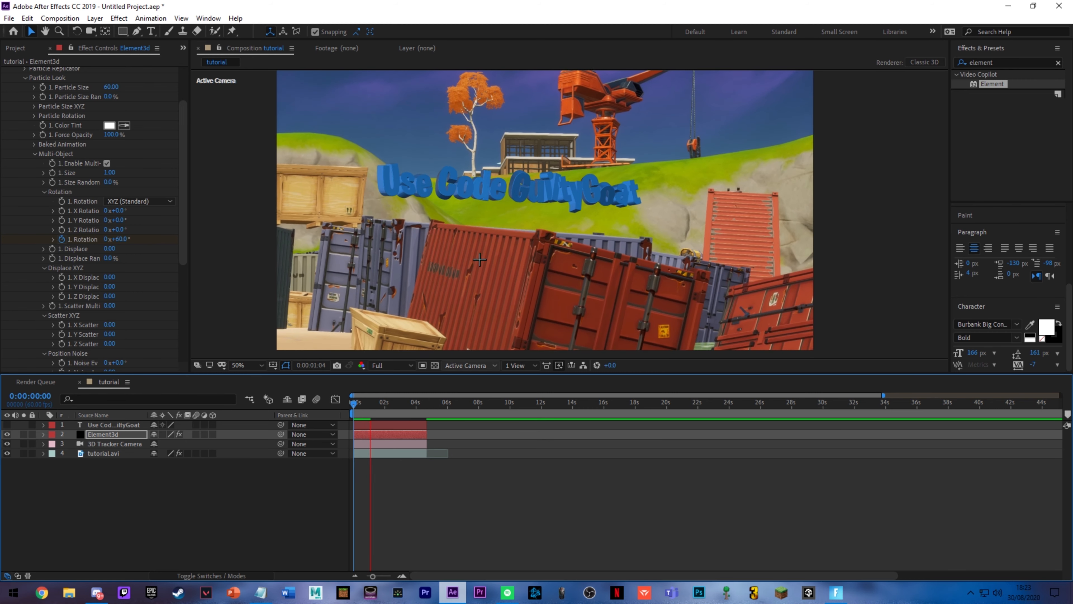
pyautogui.press('space')
pyautogui.scroll(6, 626, 206)
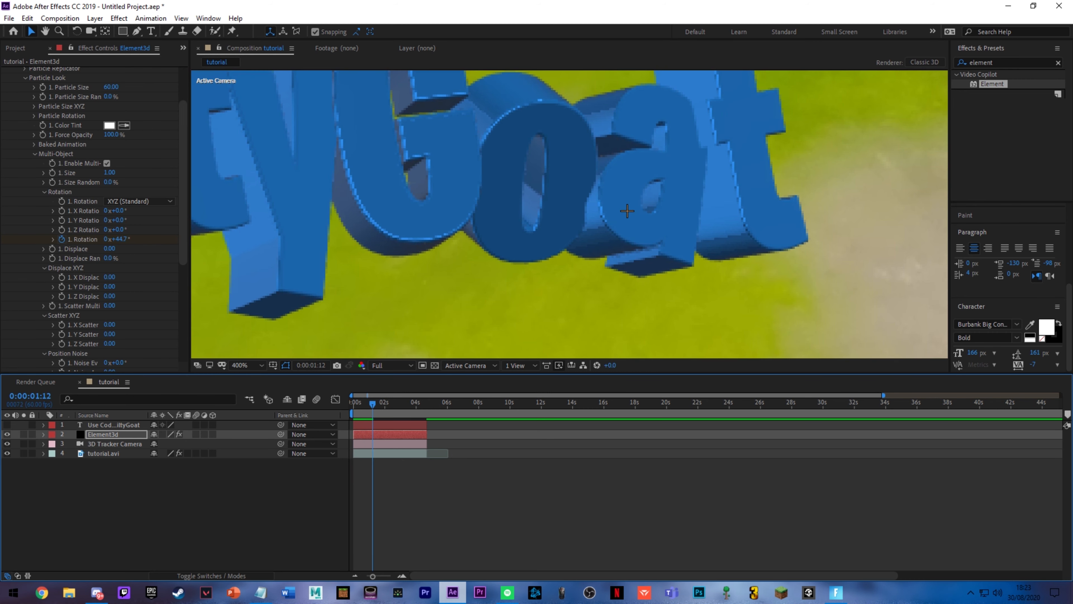
pyautogui.scroll(-6, 625, 213)
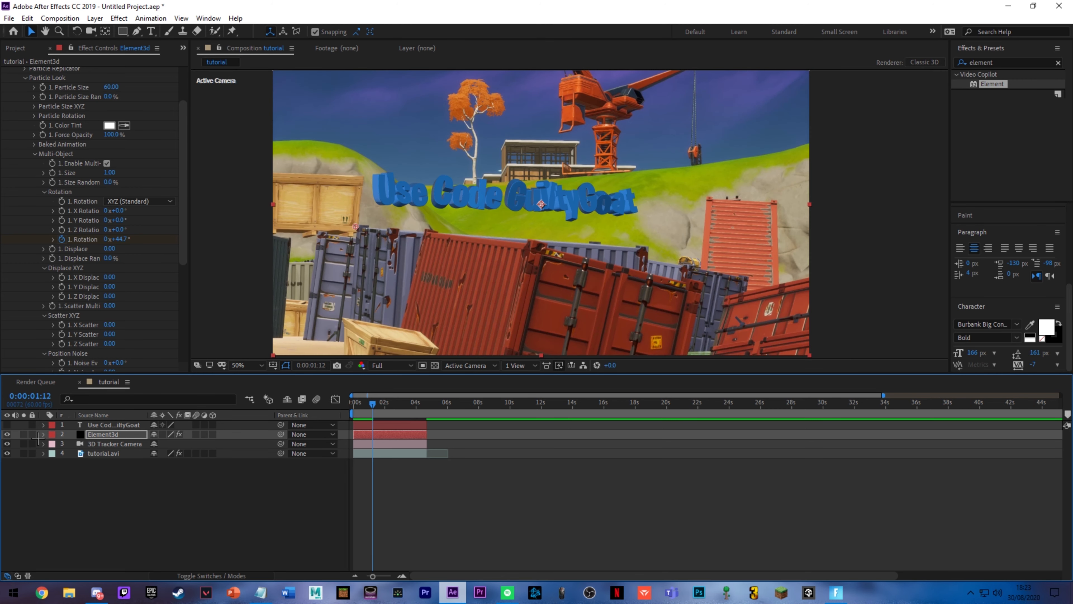
# Step: Widen the source text layer's letter tracking to 65 and hide that layer again
pyautogui.doubleClick(517, 280)
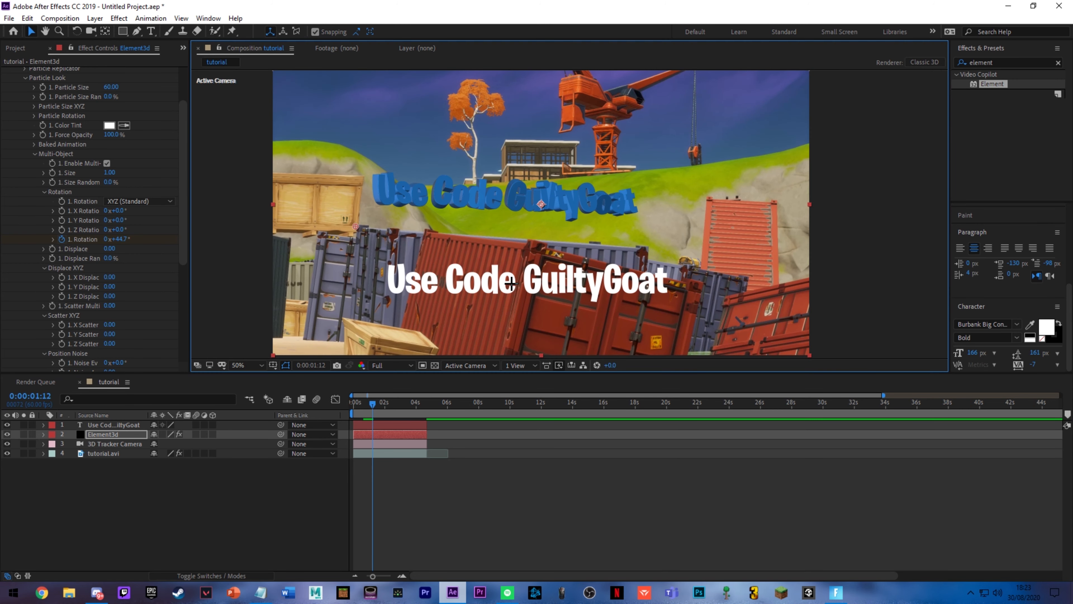
pyautogui.click(231, 52)
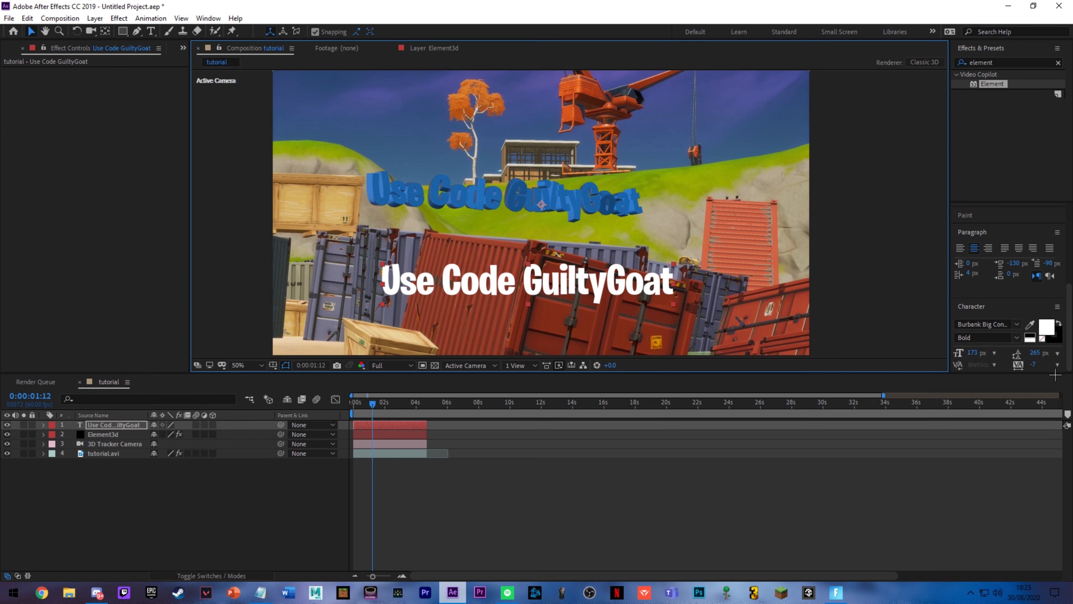
pyautogui.moveTo(1034, 368)
pyautogui.mouseDown()
pyautogui.moveTo(1058, 373)
pyautogui.moveTo(1045, 368)
pyautogui.mouseUp()
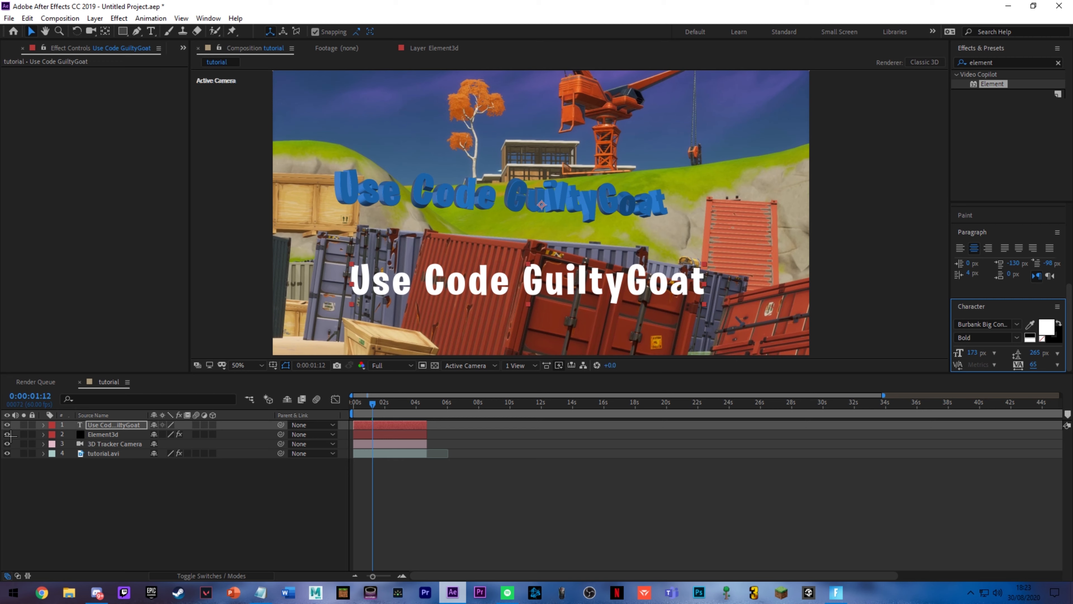
pyautogui.click(7, 425)
# Step: Play the composition from the first frame to preview the rotating text with its wider letter spacing
pyautogui.press('Home')
pyautogui.press('space')
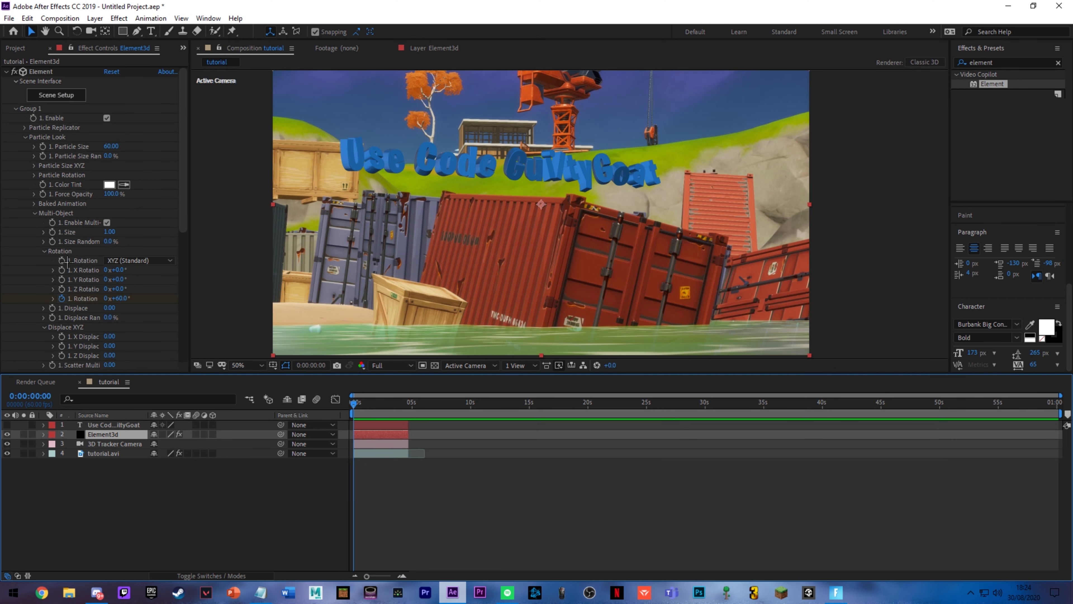
pyautogui.scroll(-8, 66, 261)
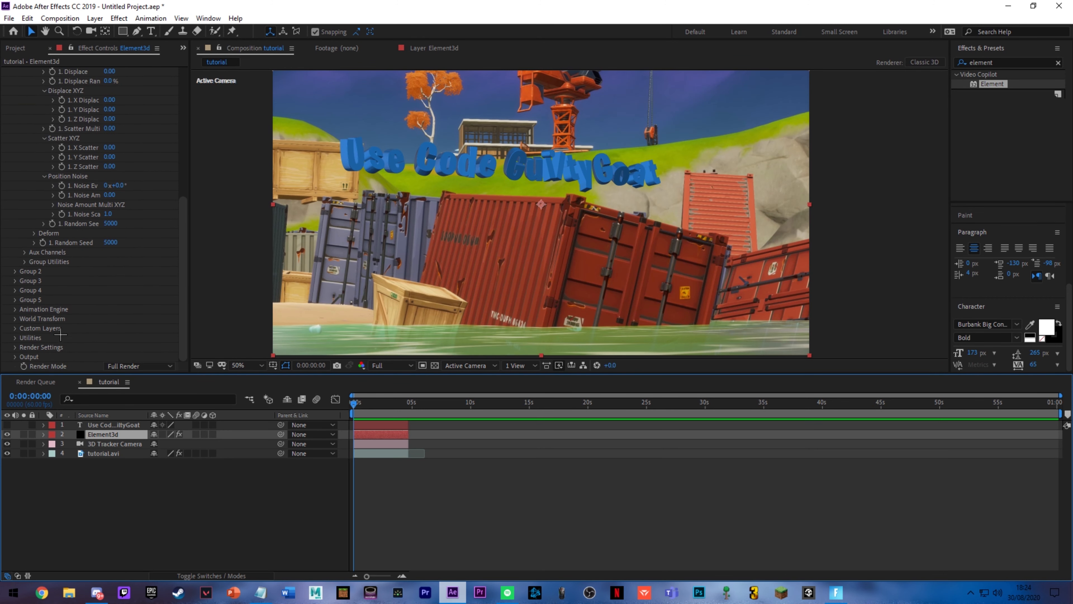
# Step: Open the Lighting options in the Element effect's Render Settings
pyautogui.click(25, 351)
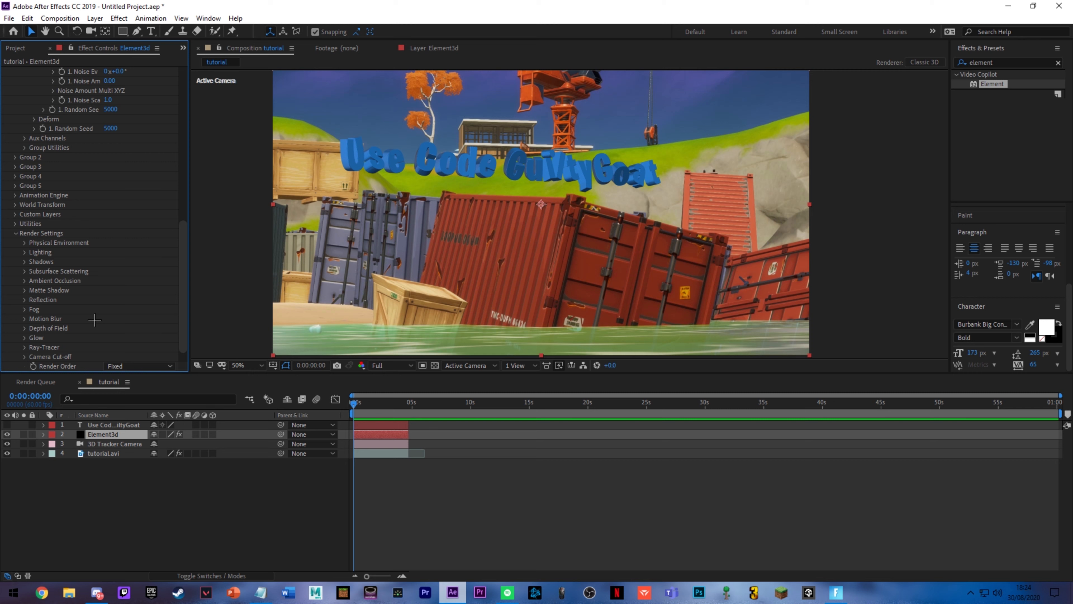
pyautogui.scroll(-1, 61, 260)
pyautogui.click(34, 239)
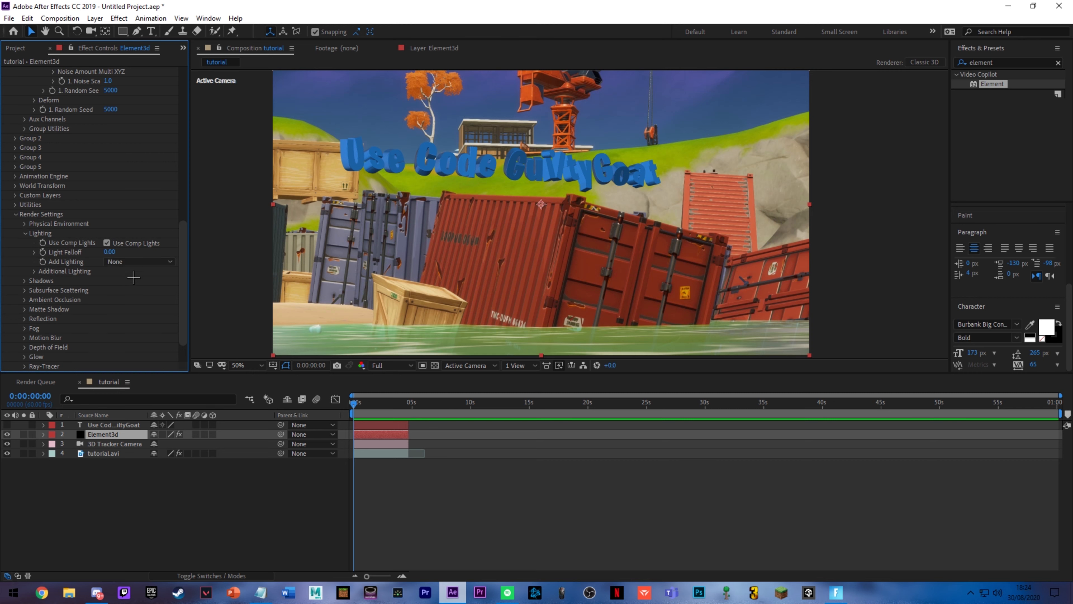
# Step: Try the Spot Blue, Clean Blue, Spot, Basic, Natural and Cinema lighting presets on the 3D text
pyautogui.click(135, 262)
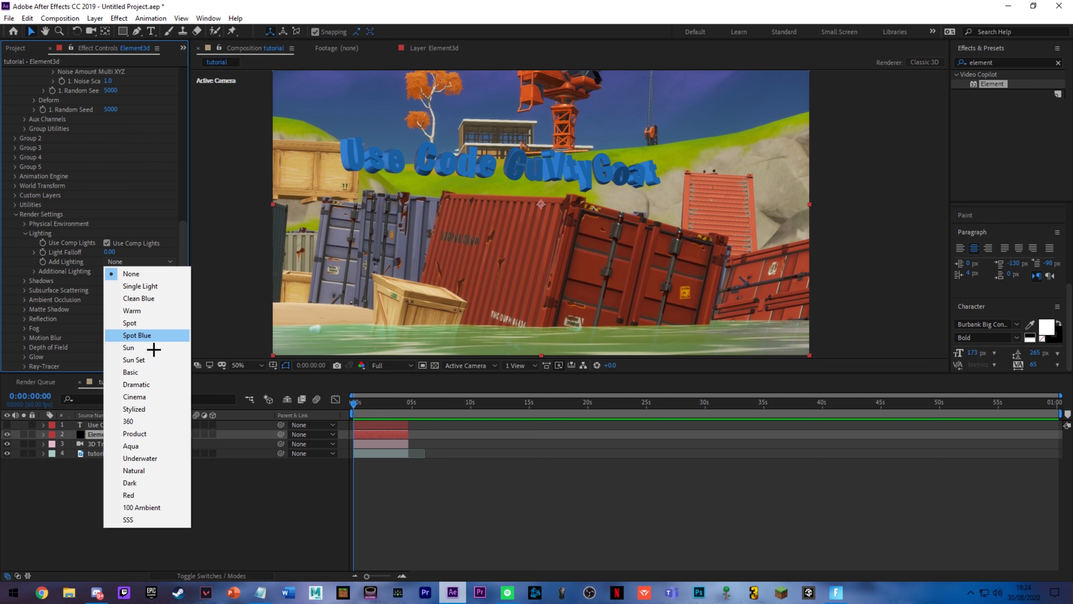
pyautogui.click(140, 335)
pyautogui.click(148, 264)
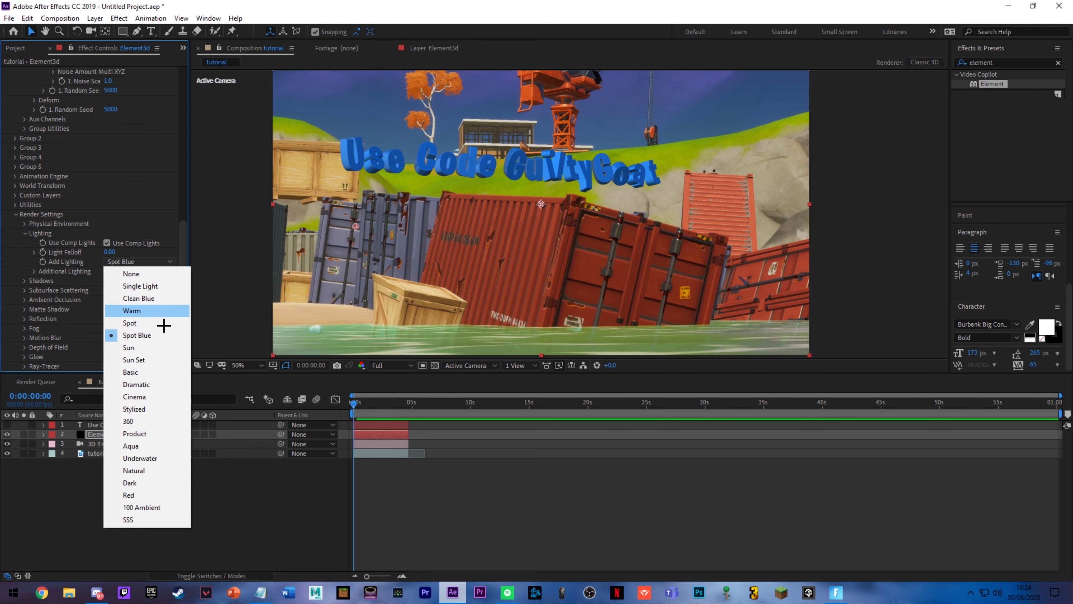
pyautogui.click(162, 311)
pyautogui.click(137, 261)
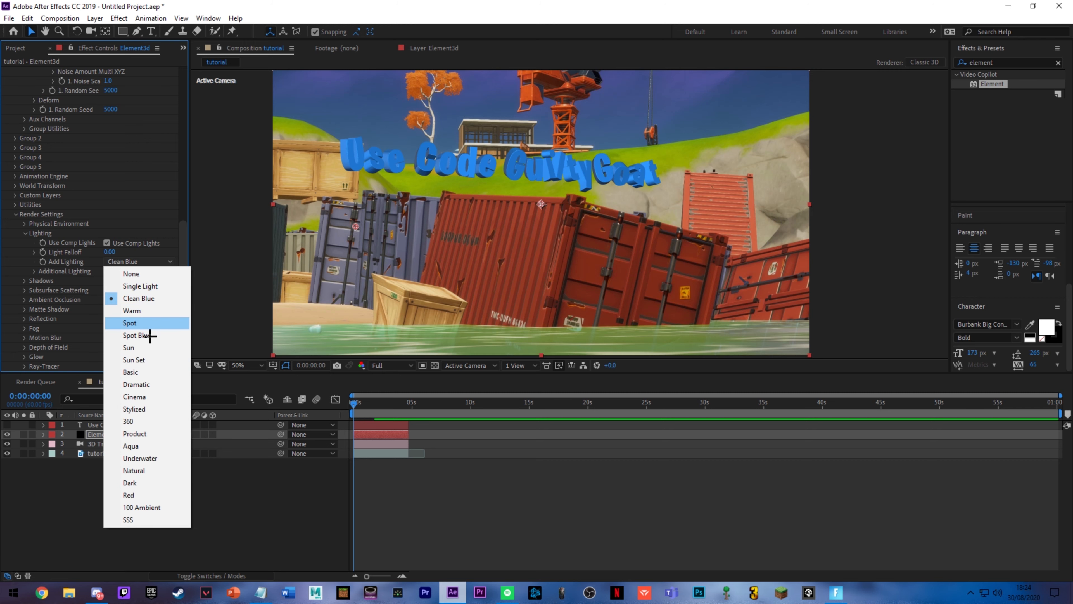
pyautogui.click(135, 323)
pyautogui.click(155, 262)
pyautogui.click(155, 372)
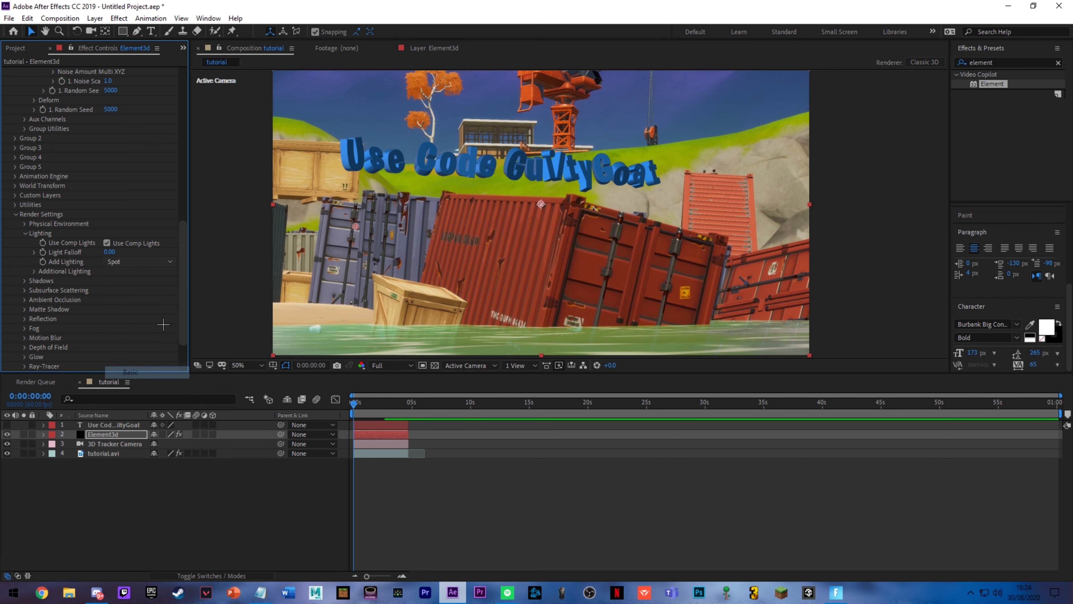
pyautogui.click(147, 263)
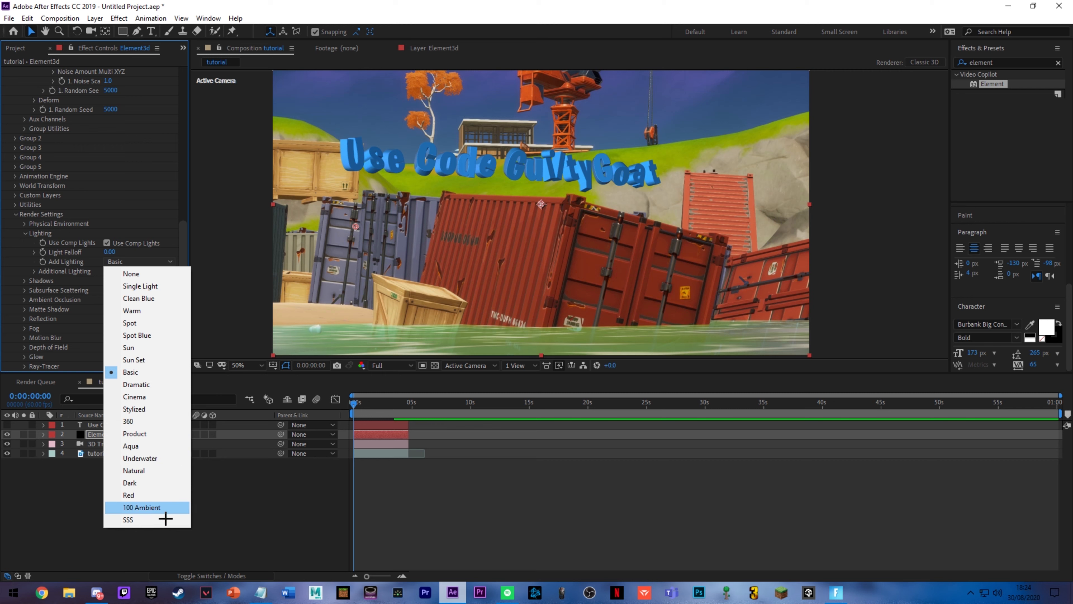
pyautogui.click(160, 471)
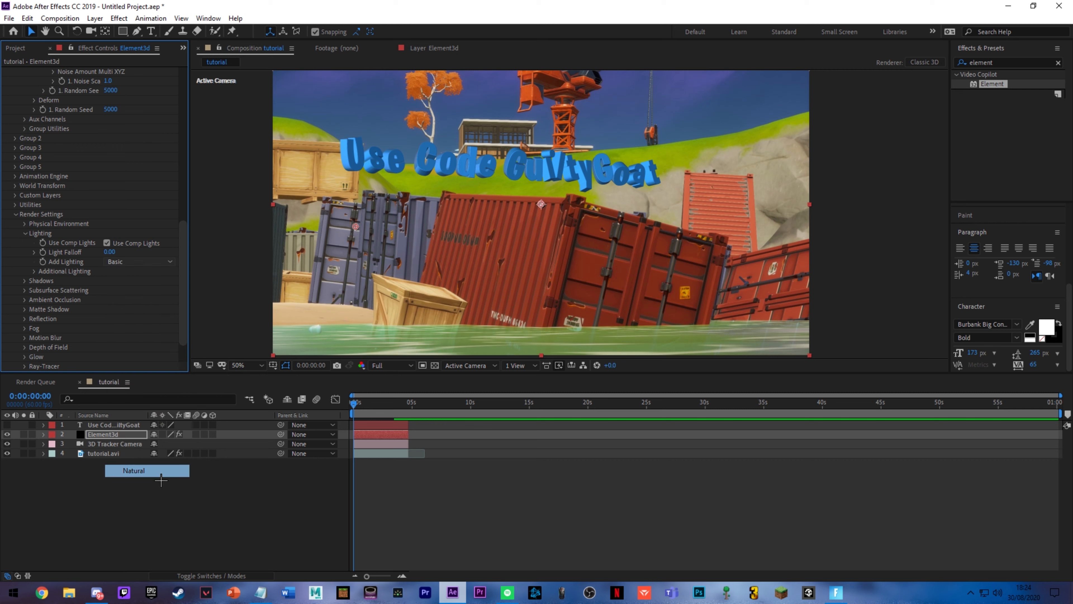
pyautogui.click(158, 264)
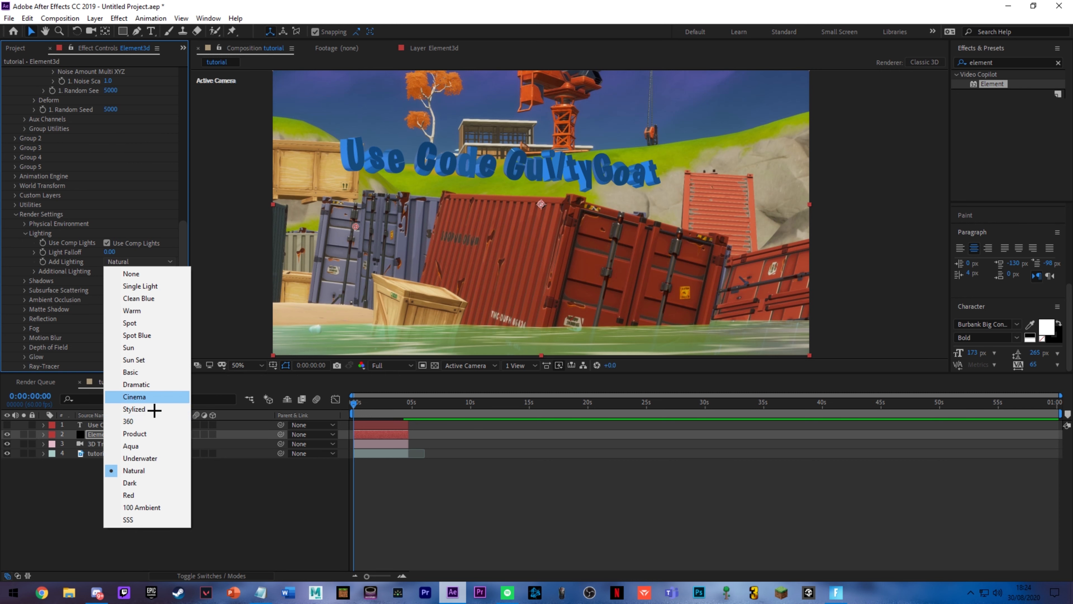
pyautogui.click(166, 397)
# Step: Set Add Lighting to the Dramatic preset and inspect the lit 3D letters up close
pyautogui.click(152, 262)
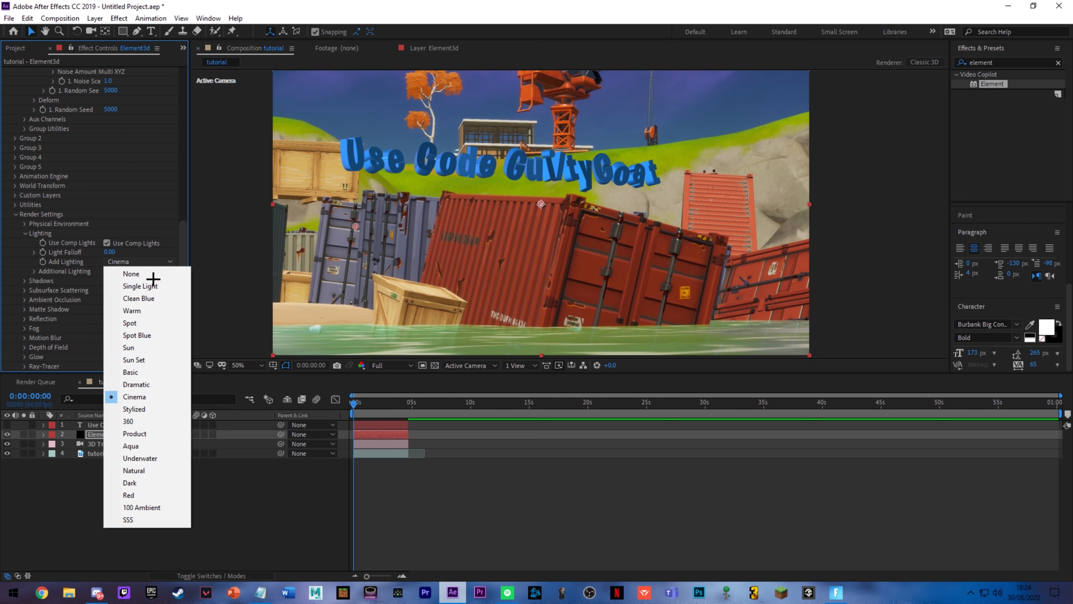
pyautogui.click(150, 385)
pyautogui.moveTo(149, 385); pyautogui.dragTo(157, 374)
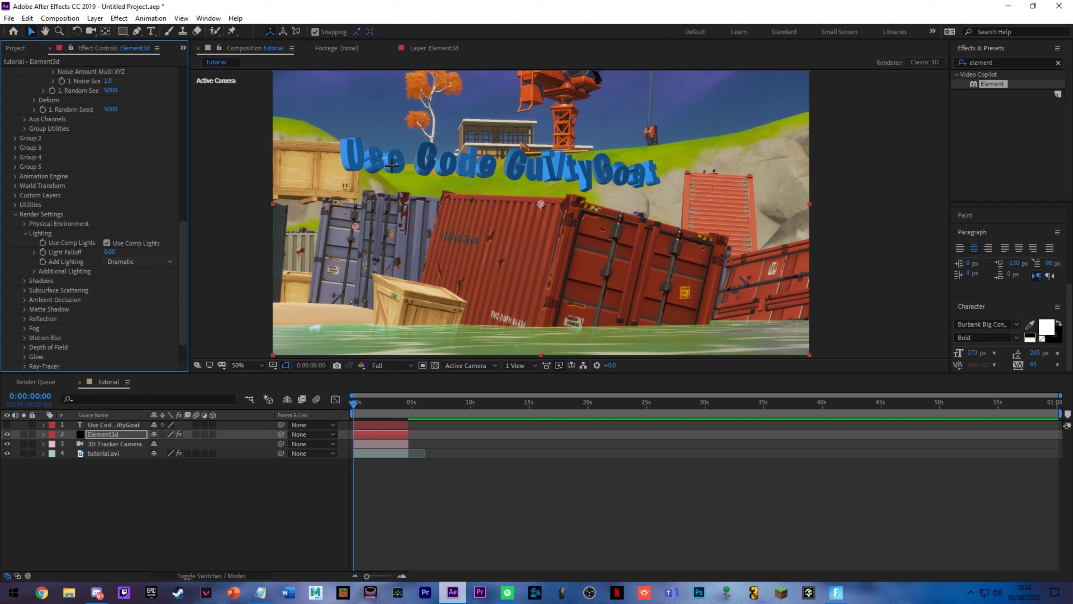
pyautogui.press('.')
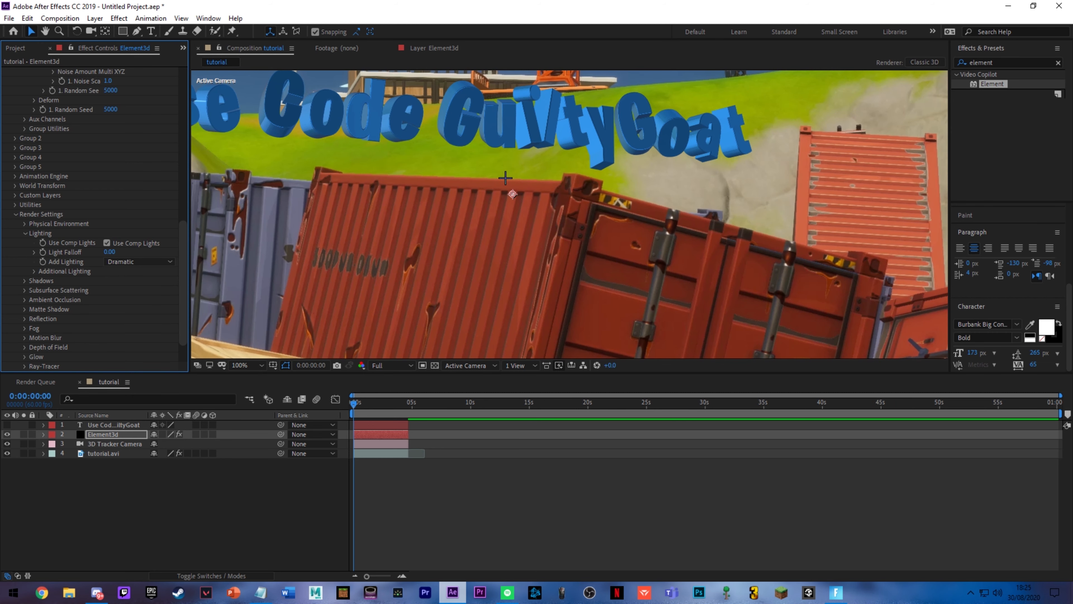
pyautogui.press(',')
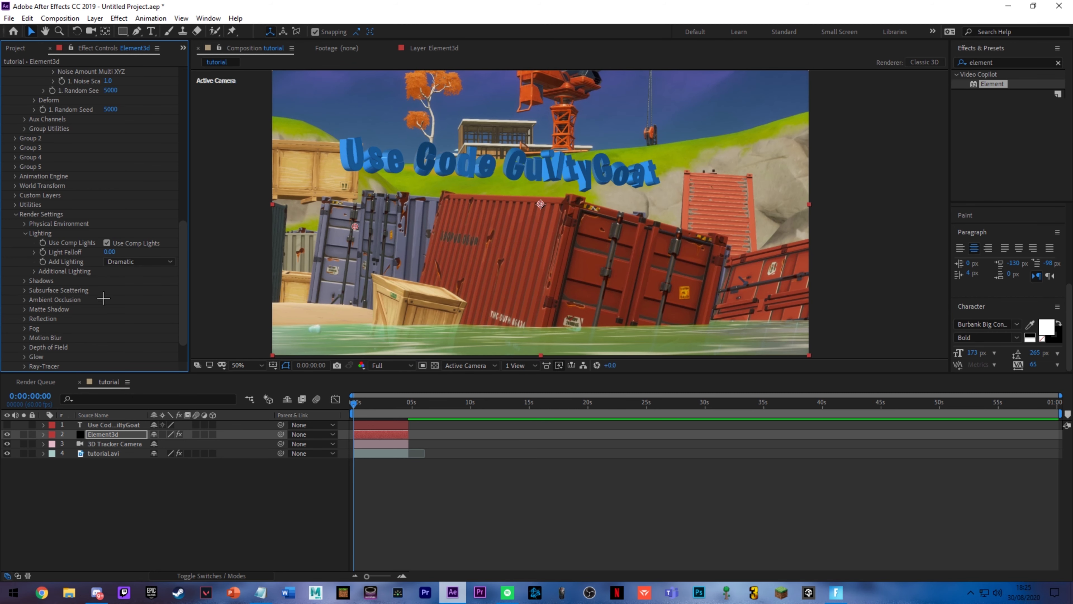
# Step: Set the Additional Lighting brightness multiplier to 150%
pyautogui.click(34, 271)
pyautogui.click(112, 280)
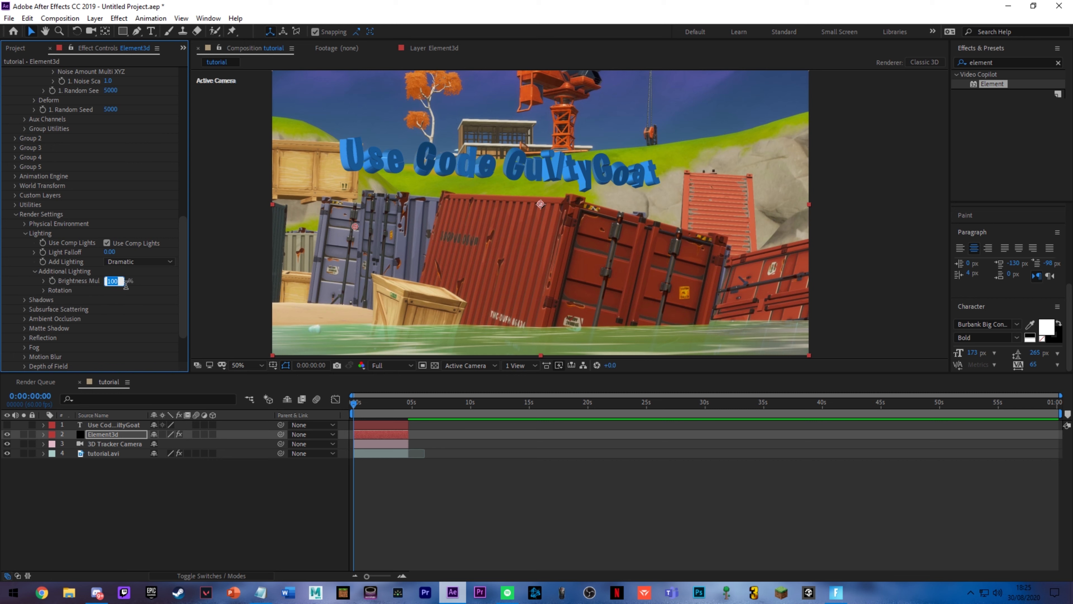
pyautogui.write('150')
pyautogui.press('Return')
# Step: In the Element effect's Ambient Occlusion settings, set SSAO samples to 32 and SSAO multisampling to 16
pyautogui.scroll(-3, 32, 259)
pyautogui.click(24, 251)
pyautogui.scroll(-1, 34, 259)
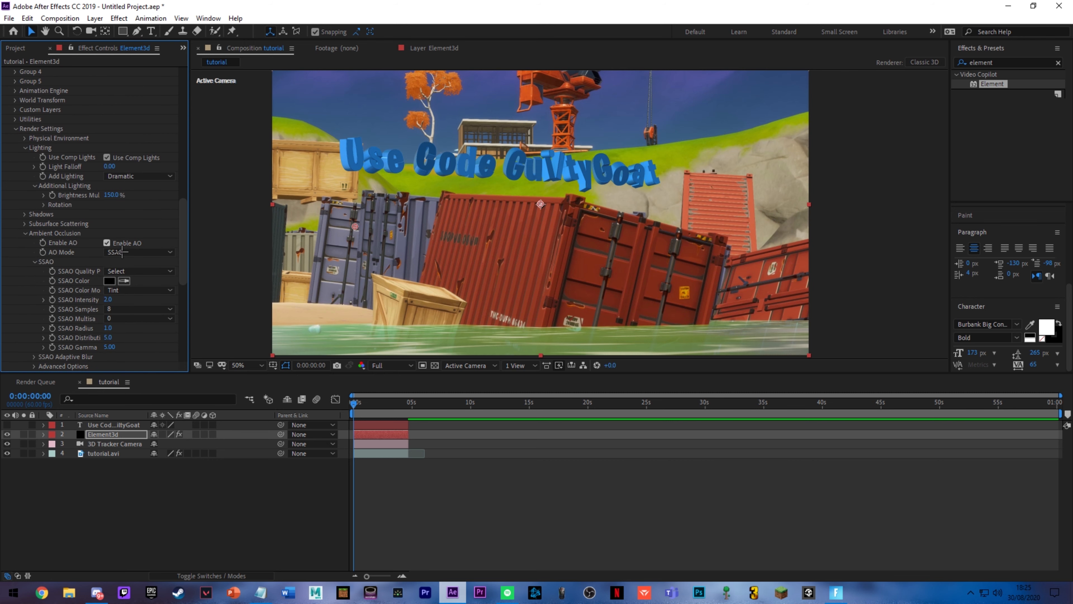
pyautogui.click(122, 309)
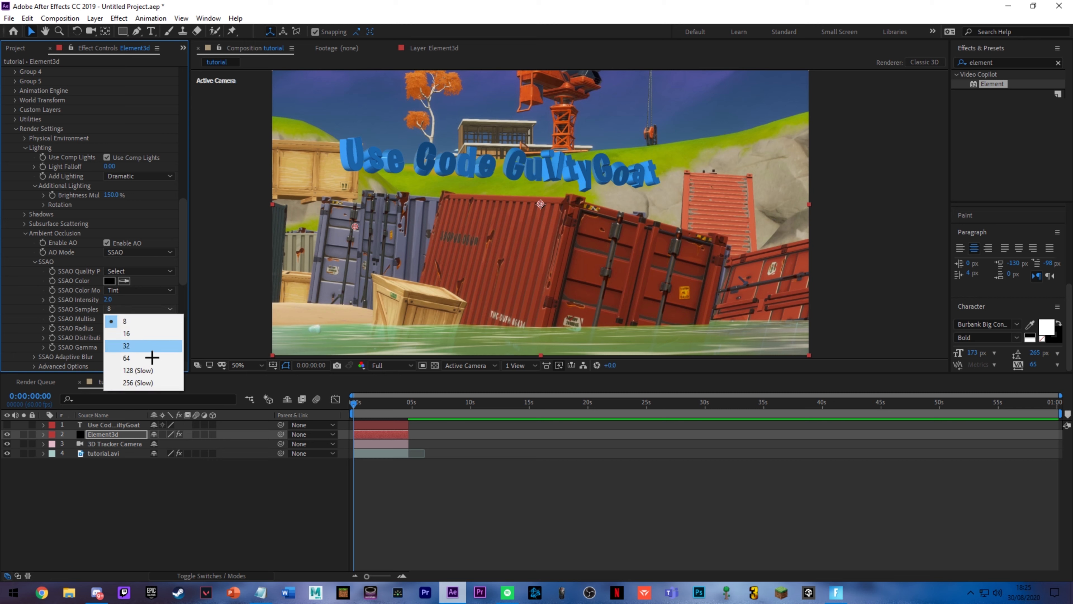
pyautogui.click(152, 346)
pyautogui.click(139, 318)
pyautogui.click(140, 392)
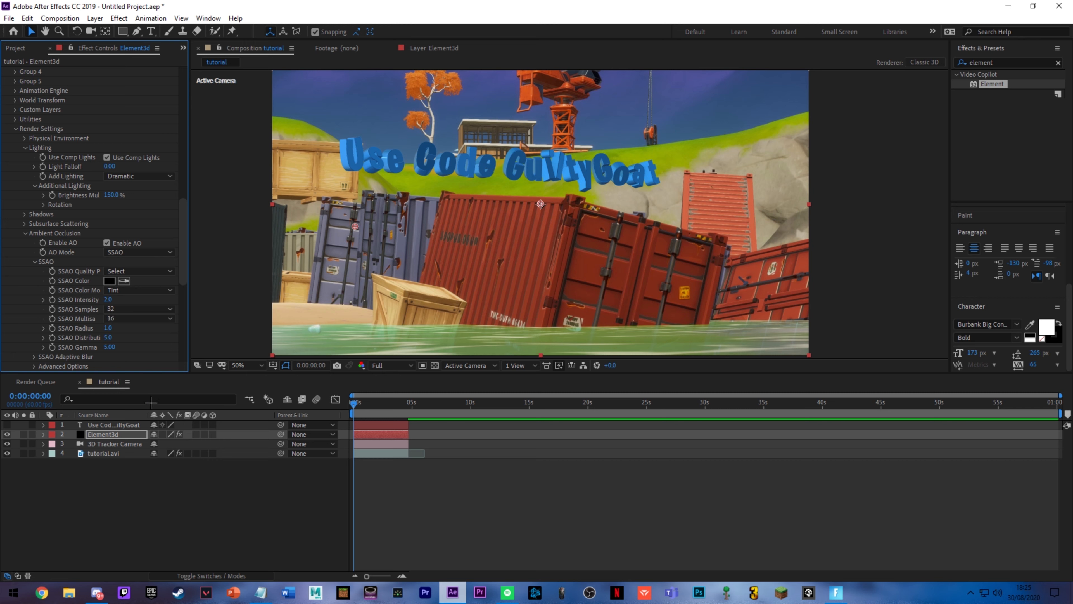
# Step: Look through the Element effect's remaining render settings and its Output options
pyautogui.scroll(-8, 52, 309)
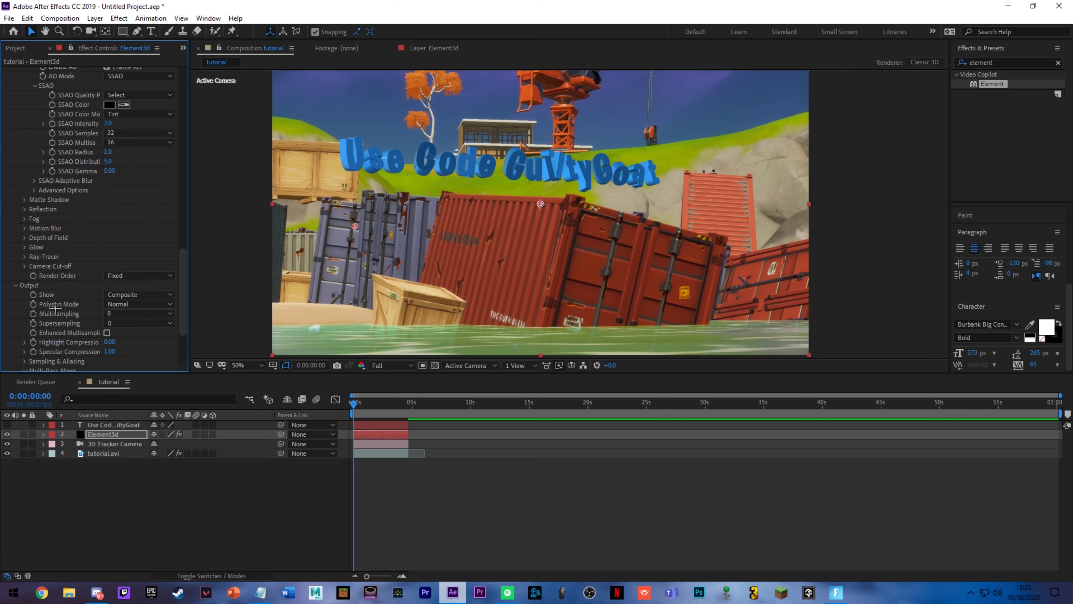
pyautogui.click(17, 211)
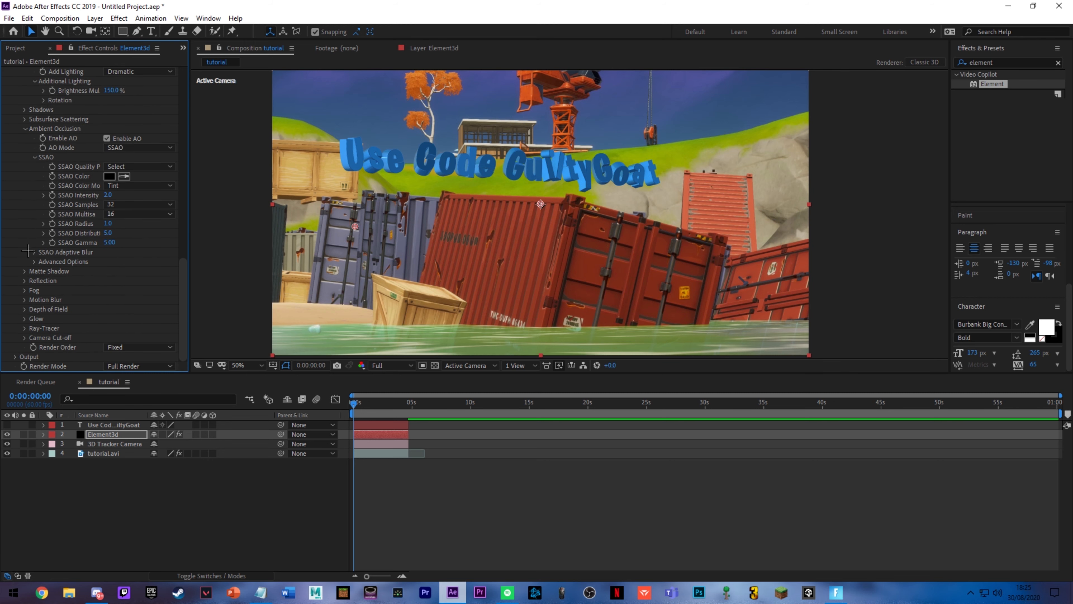
pyautogui.click(16, 356)
pyautogui.scroll(-5, 58, 323)
pyautogui.scroll(-1, 64, 321)
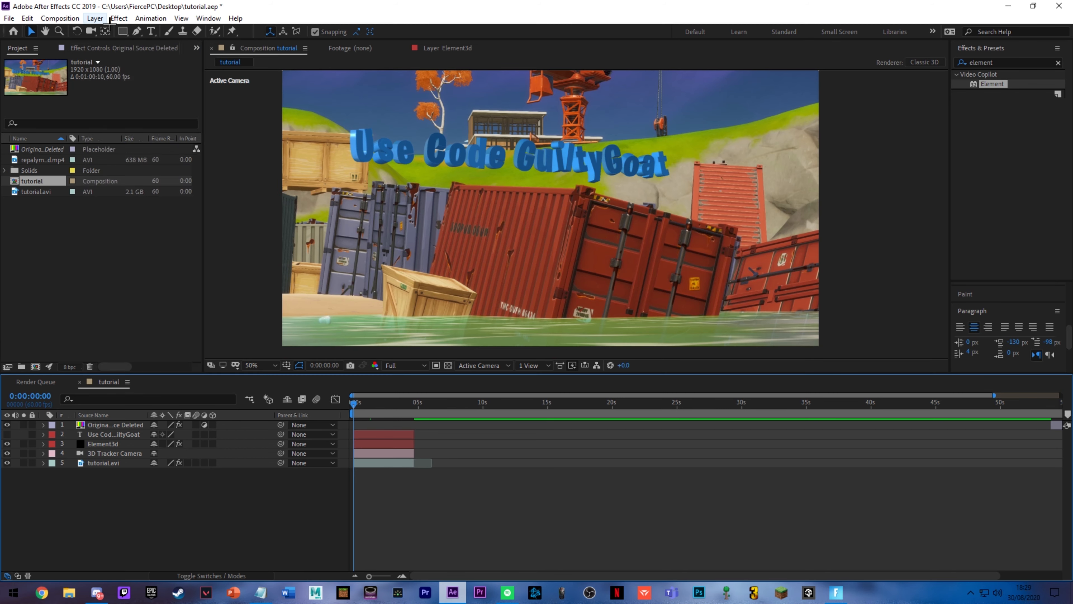
# Step: Add a new adjustment layer and cut off everything after the clip's end at 0:00:04:42
pyautogui.click(95, 18)
pyautogui.moveTo(108, 36)
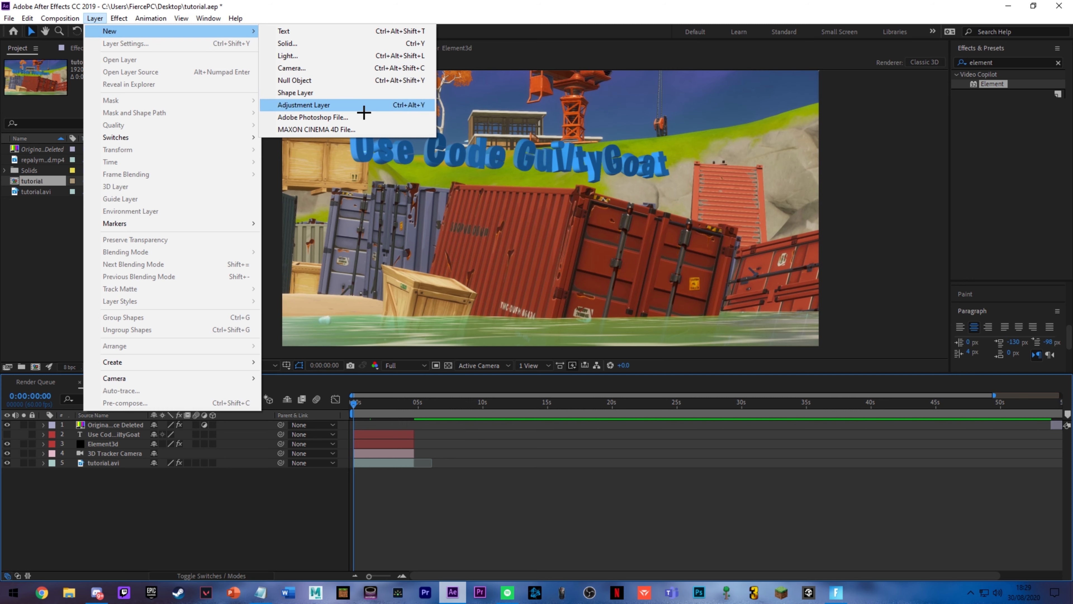
pyautogui.click(364, 112)
pyautogui.click(415, 406)
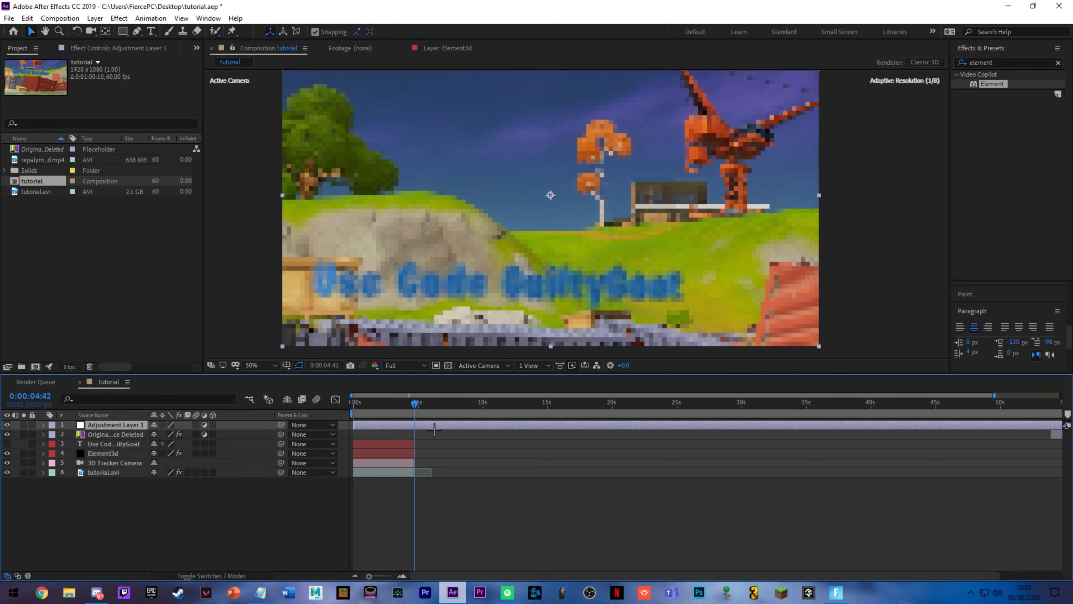
pyautogui.hotkey('ctrl', 'shift', 'd')
pyautogui.press('Delete')
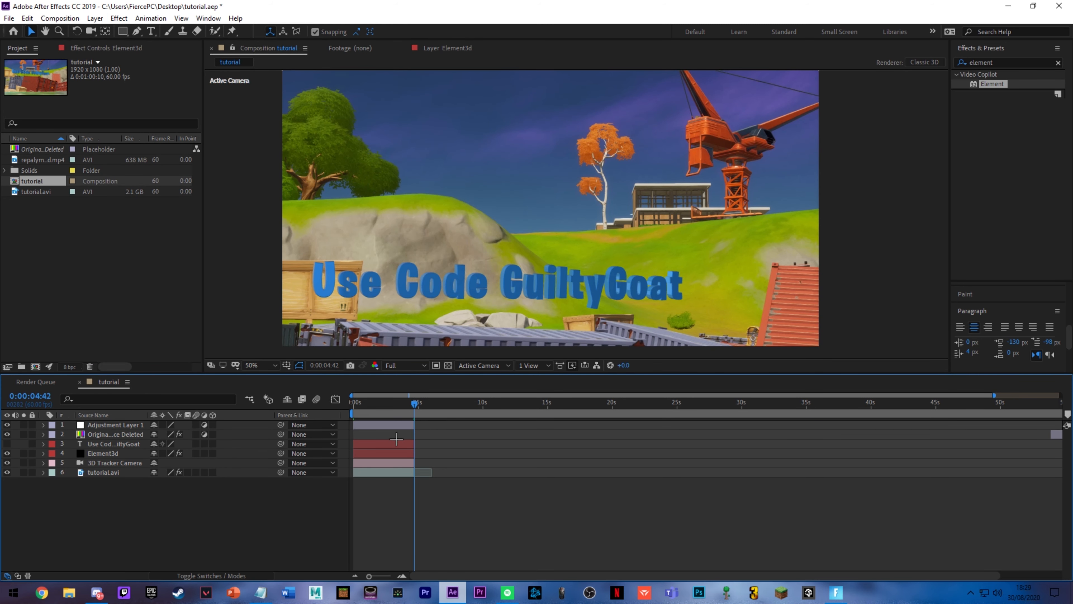
# Step: Apply the Sharpen effect to the new adjustment layer with a Sharpen Amount of 10
pyautogui.click(396, 426)
pyautogui.click(1003, 63)
pyautogui.write('sharpen')
pyautogui.moveTo(1002, 103); pyautogui.dragTo(381, 425)
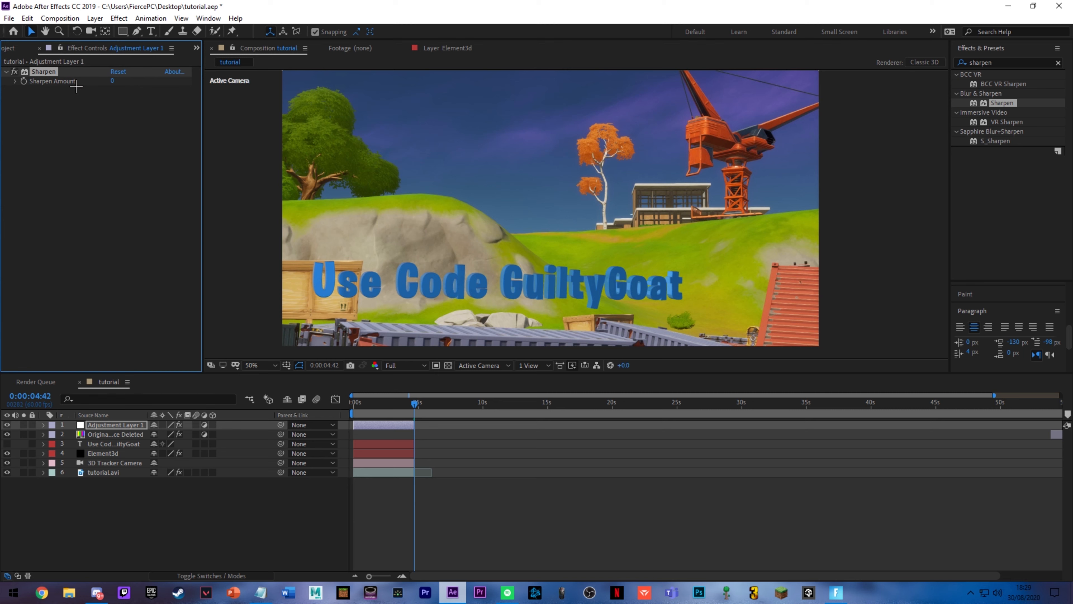
pyautogui.click(114, 82)
pyautogui.write('10')
pyautogui.press('Return')
# Step: Find the CC Toner effect and apply it to the same adjustment layer
pyautogui.hotkey('ctrl', '7')
pyautogui.write('cc toner')
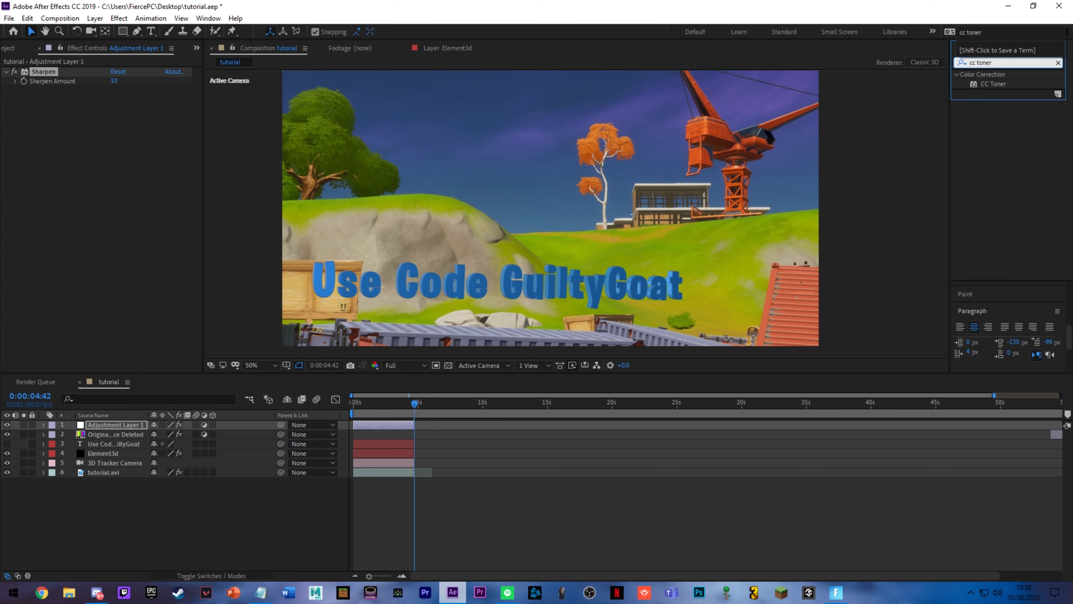
pyautogui.moveTo(993, 84); pyautogui.dragTo(378, 426)
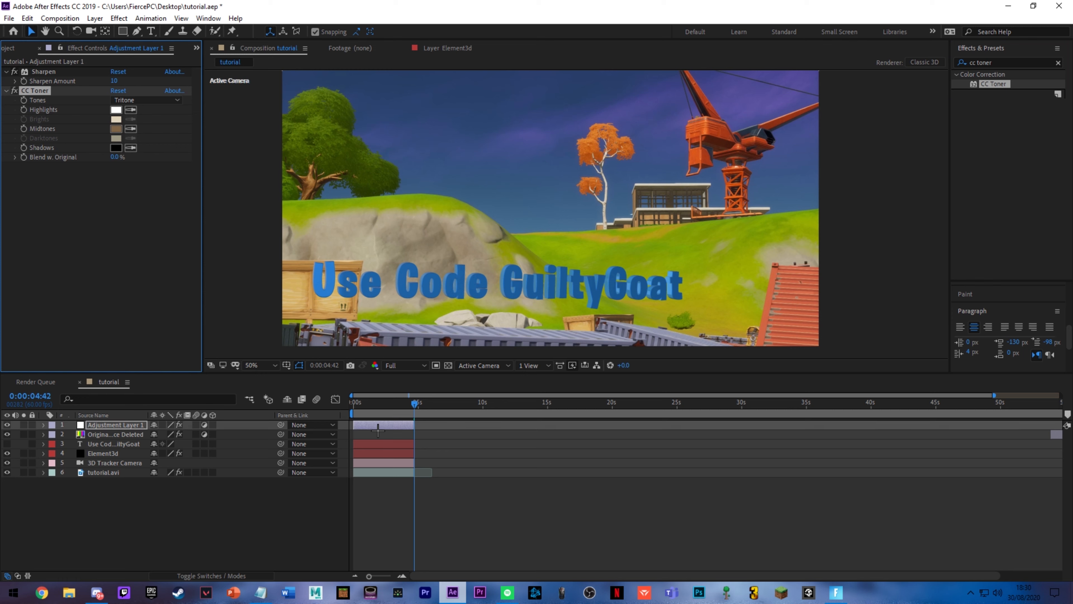
# Step: Set CC Toner's midtones to neutral grey and Blend w. Original to 50%, and view the frame at 0:00:01:13
pyautogui.click(116, 129)
pyautogui.moveTo(162, 221)
pyautogui.mouseDown()
pyautogui.moveTo(41, 236)
pyautogui.moveTo(43, 253)
pyautogui.mouseUp()
pyautogui.click(289, 172)
pyautogui.click(120, 159)
pyautogui.press('Return')
pyautogui.click(369, 406)
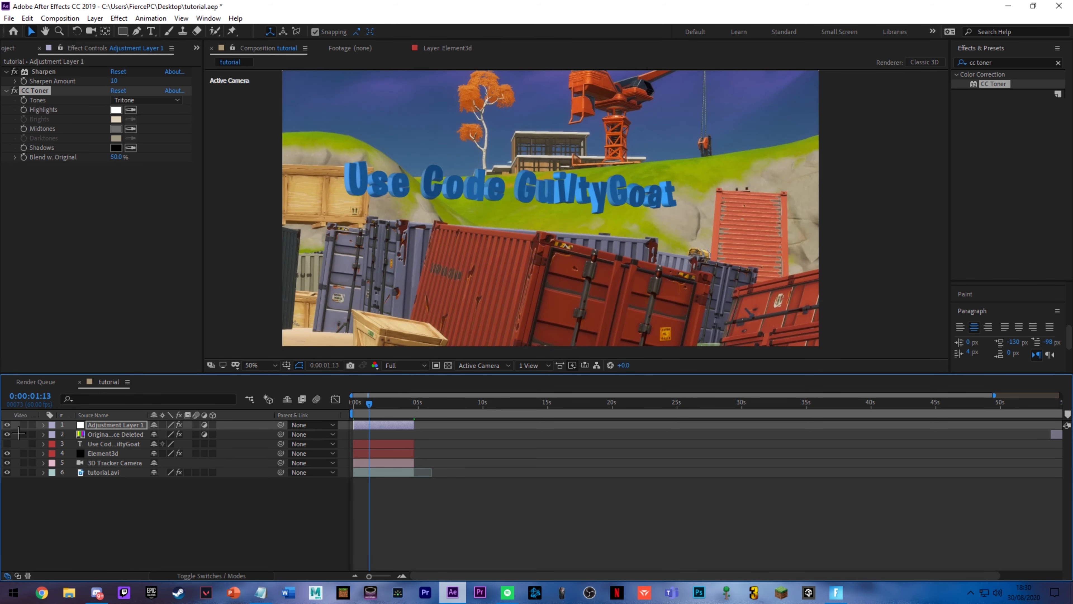
# Step: Move the Original Source Deleted grading layer to the timeline start, stack it above Adjustment Layer 1 and fit it to the clip's length
pyautogui.scroll(-1, 857, 485)
pyautogui.moveTo(1013, 436); pyautogui.dragTo(200, 440)
pyautogui.moveTo(127, 436); pyautogui.dragTo(127, 421)
pyautogui.moveTo(432, 432); pyautogui.dragTo(386, 434)
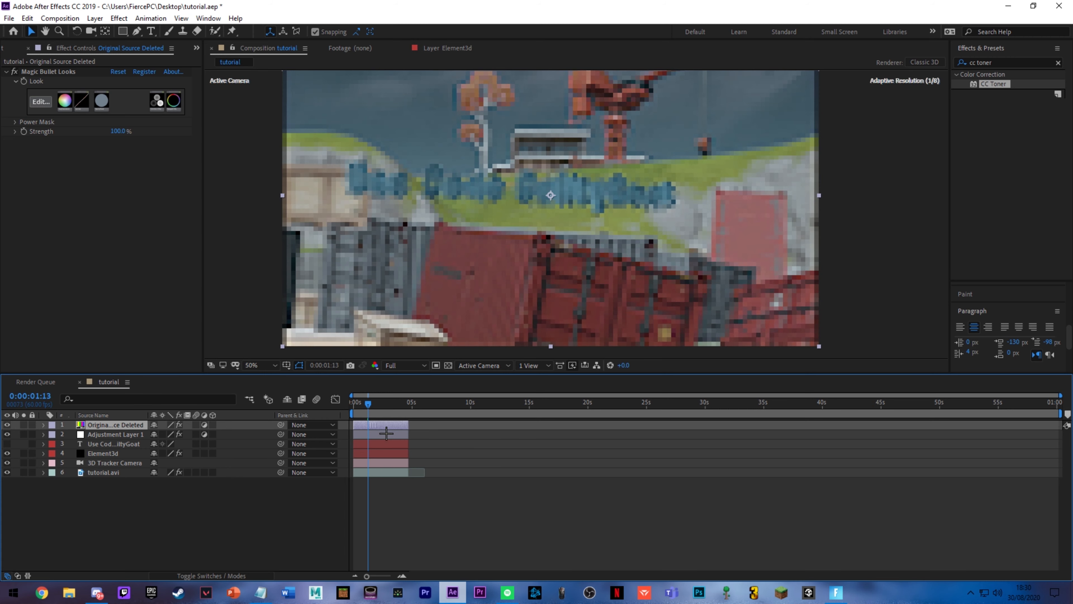
# Step: Review the Magic Bullet Looks tools, including Hue/Saturation, Curves, Warm/Cool, Colorista 3-Way and Ranged HSL, and compare the image with the grade hidden and shown
pyautogui.click(40, 102)
pyautogui.click(705, 503)
pyautogui.click(454, 499)
pyautogui.click(383, 494)
pyautogui.click(305, 494)
pyautogui.click(399, 507)
pyautogui.click(465, 509)
pyautogui.click(781, 518)
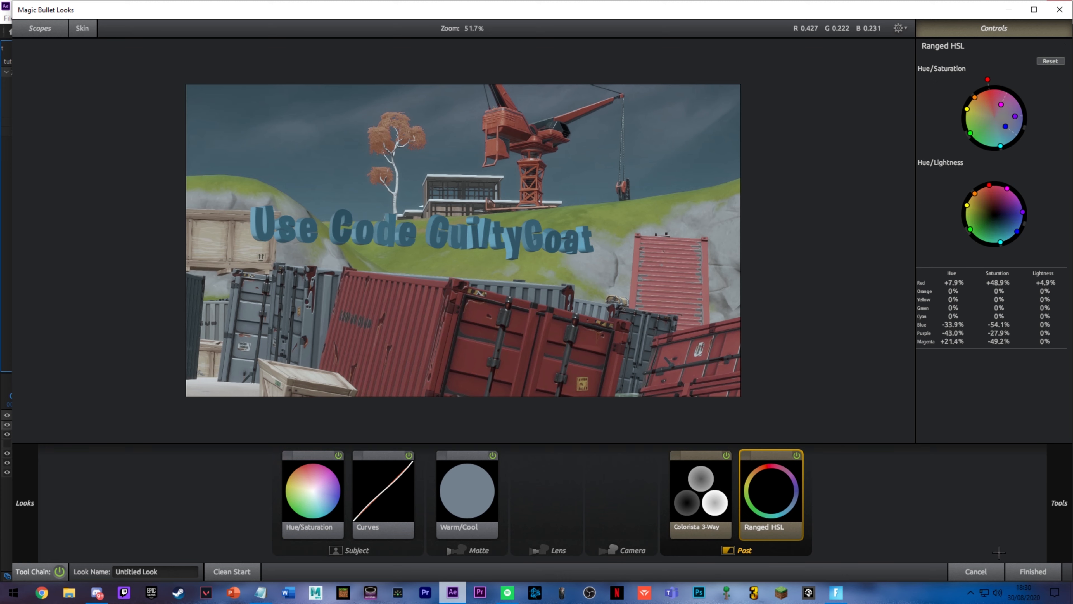
pyautogui.click(1023, 575)
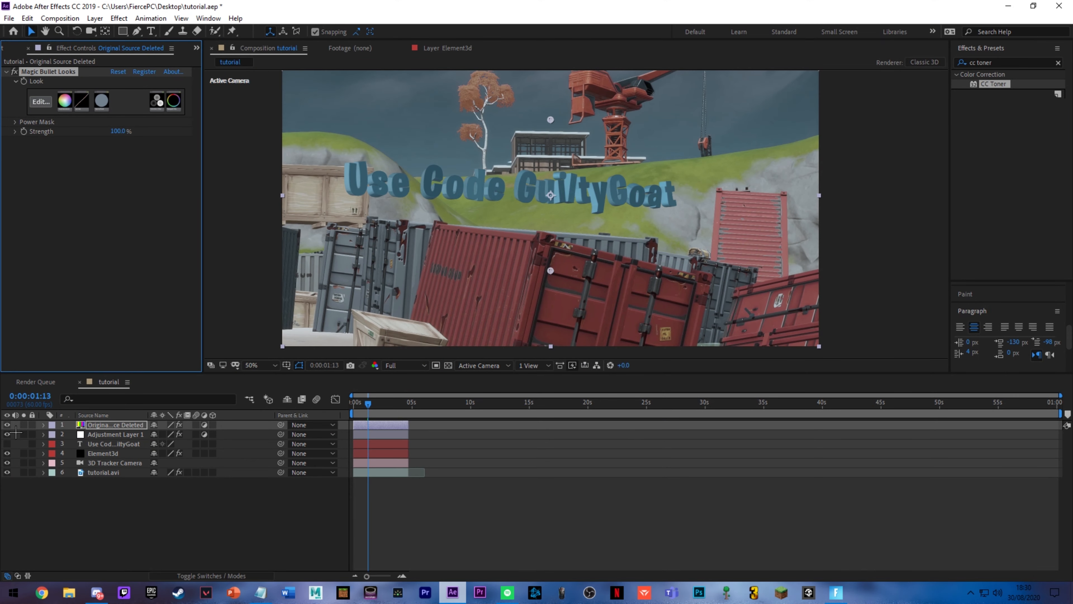
pyautogui.click(7, 425)
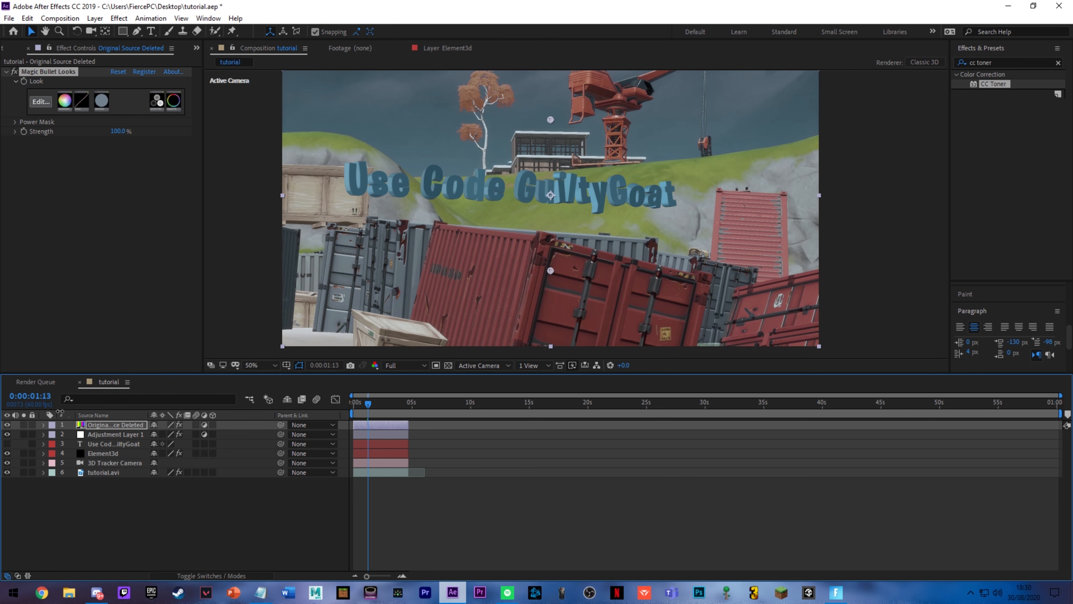
# Step: Return to the first frame and add a second adjustment layer directly above Adjustment Layer 1
pyautogui.press('Home')
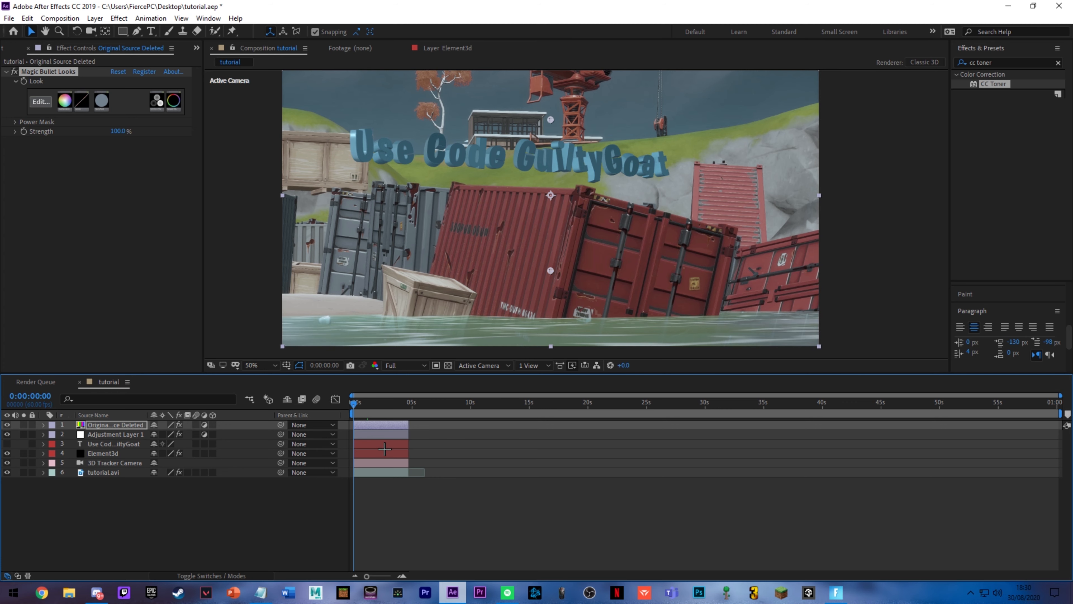
pyautogui.hotkey('ctrl', 'Down')
pyautogui.click(118, 19)
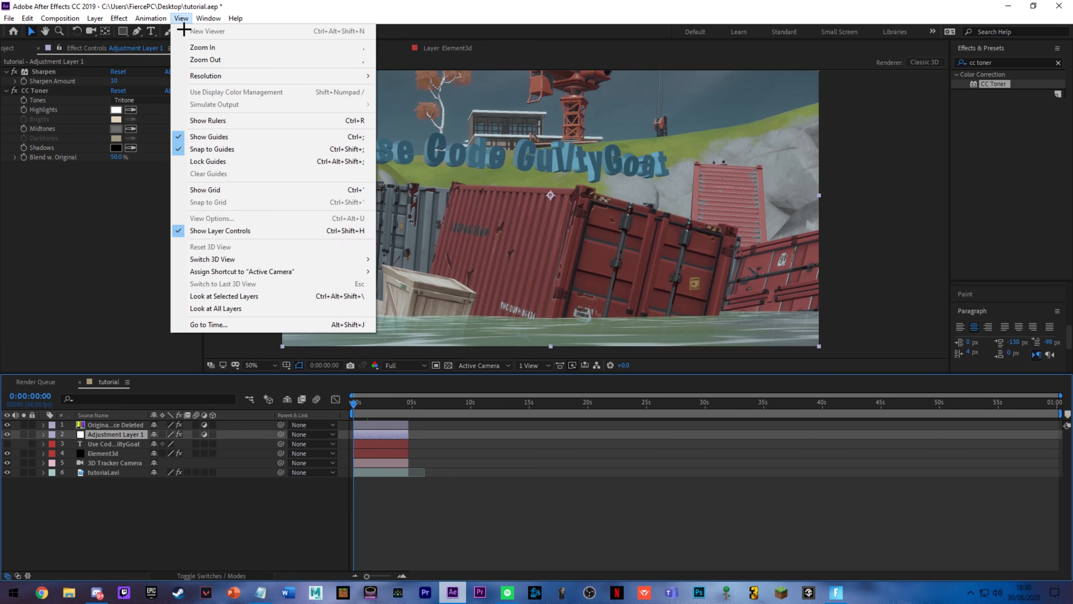
pyautogui.moveTo(120, 32)
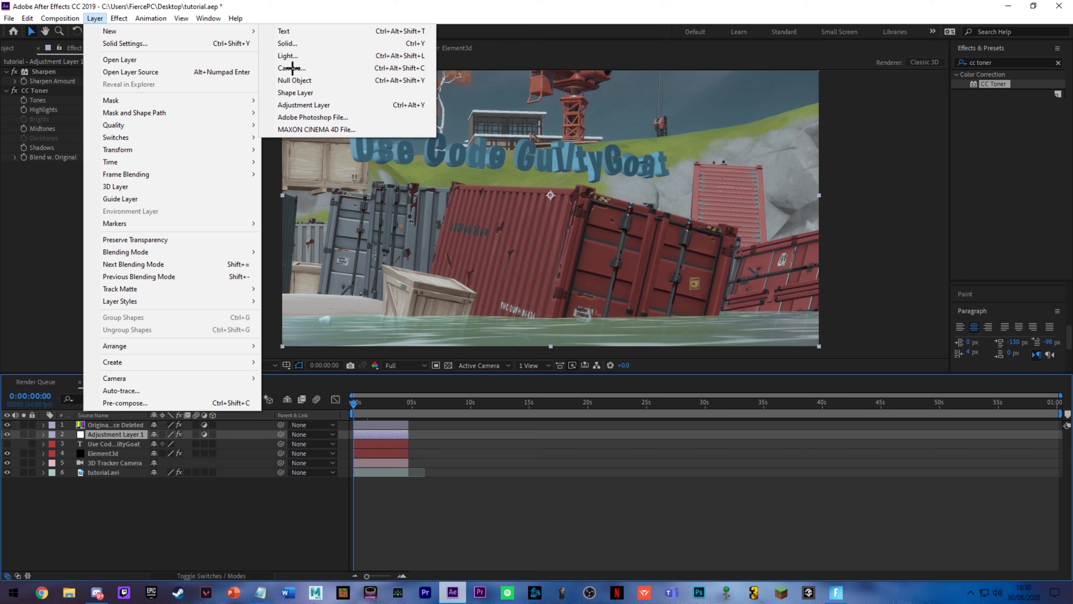
pyautogui.click(348, 103)
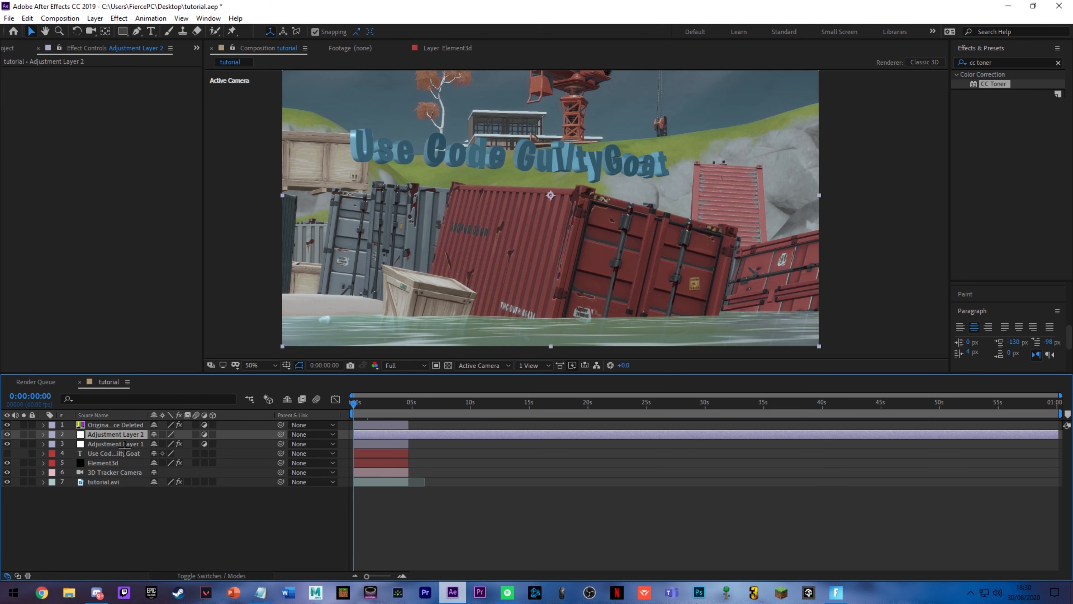
# Step: Move Adjustment Layer 2 to the top of the layer stack and trim its end to the clip's end at 0:00:04:41
pyautogui.hotkey('ctrl', 'Up')
pyautogui.moveTo(131, 436); pyautogui.dragTo(132, 423)
pyautogui.click(408, 403)
pyautogui.hotkey('ctrl', 'shift', 'd')
pyautogui.press('Delete')
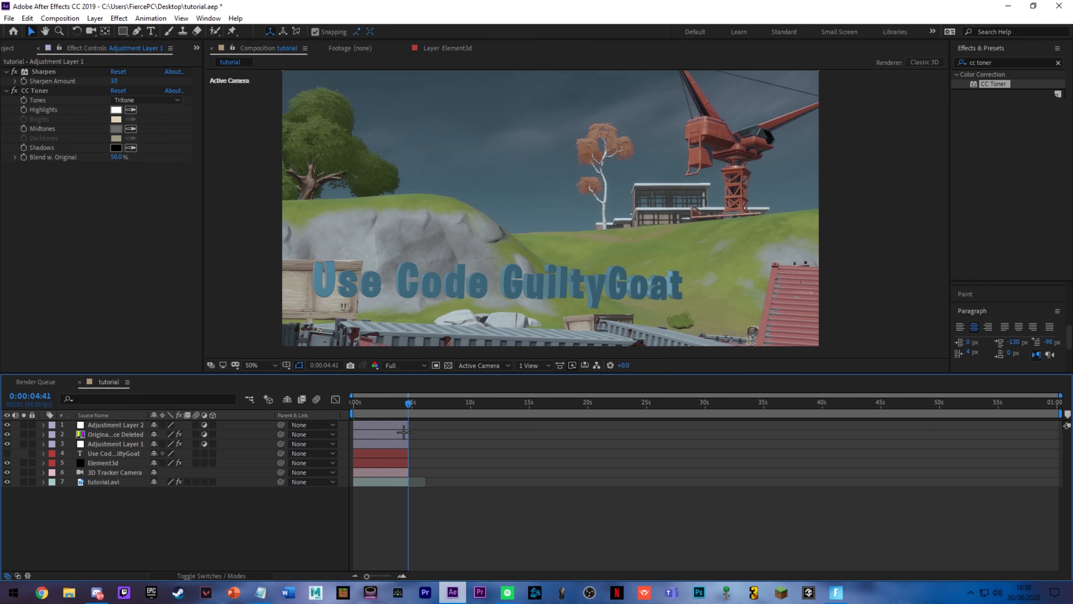
# Step: Find the Motion Tile effect and apply it to Adjustment Layer 2, with the frame at 0:00:01:57 in view
pyautogui.click(376, 404)
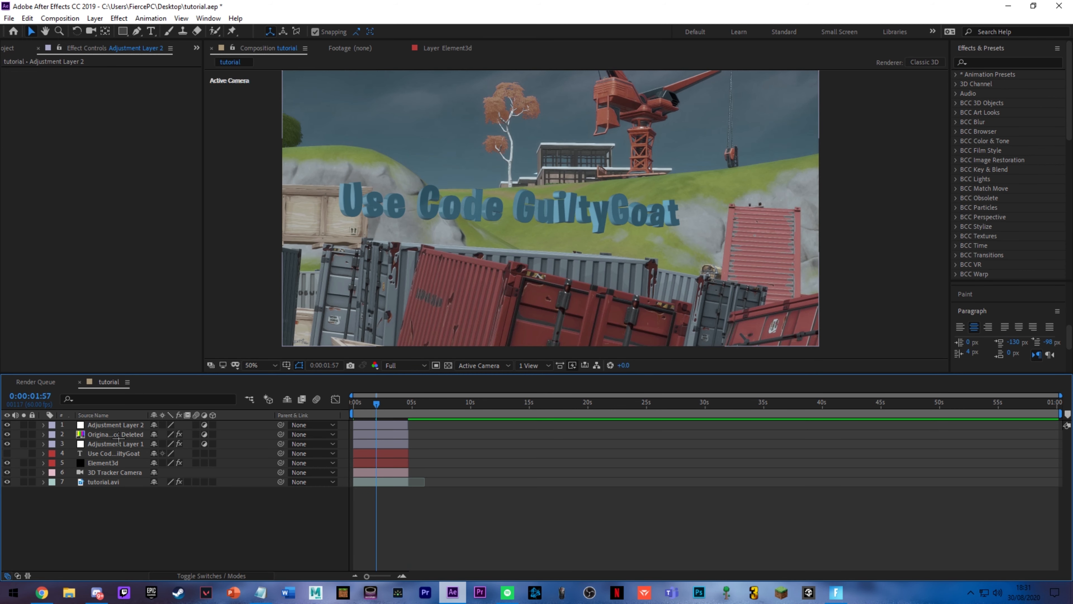
pyautogui.click(115, 425)
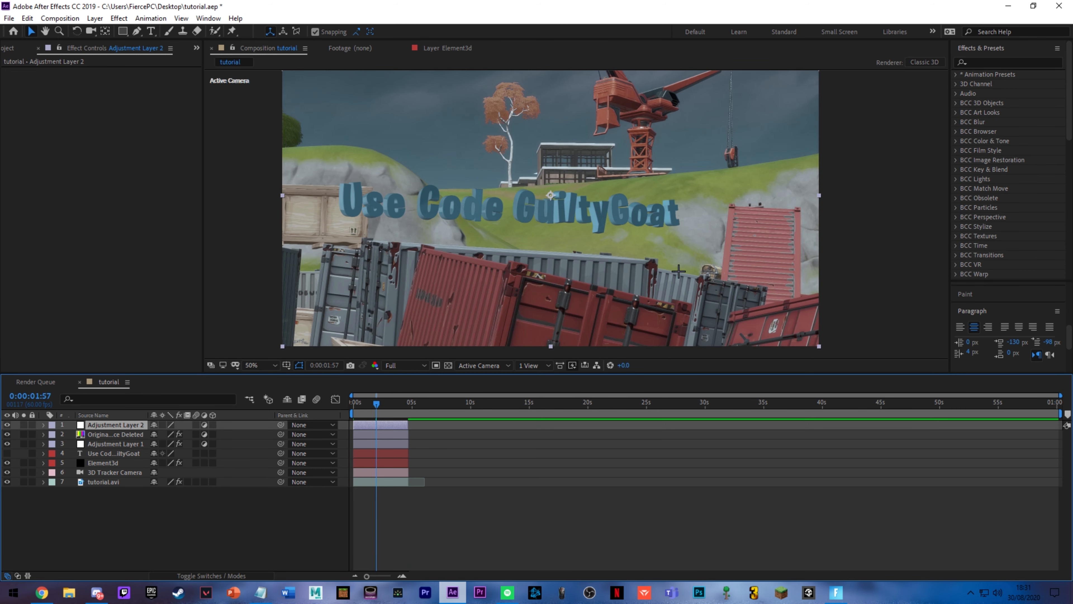
pyautogui.click(984, 62)
pyautogui.write('motio')
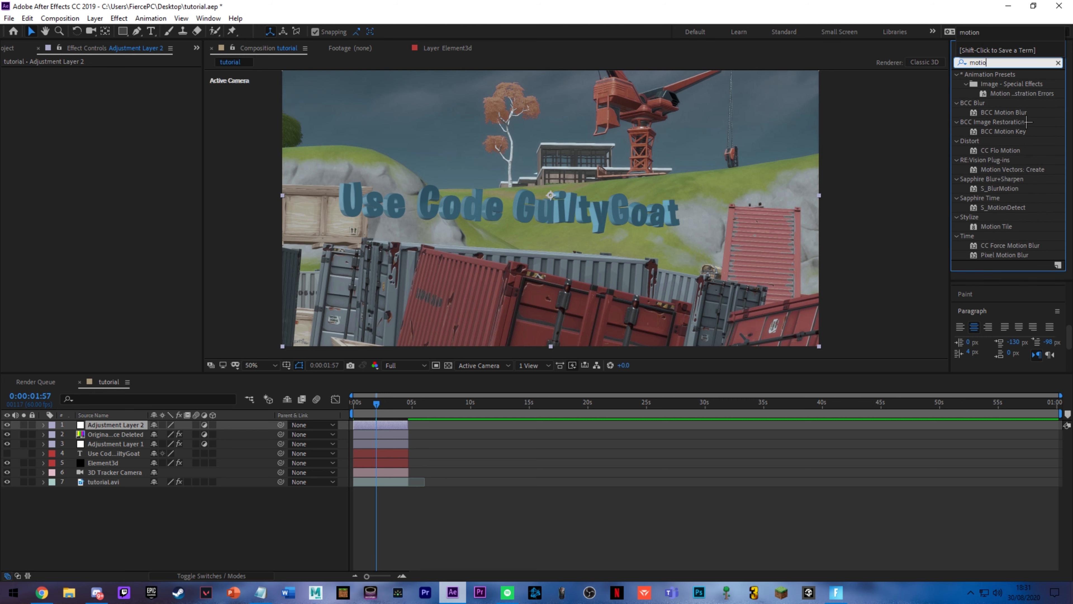
pyautogui.write('n til')
pyautogui.moveTo(990, 85); pyautogui.dragTo(399, 427)
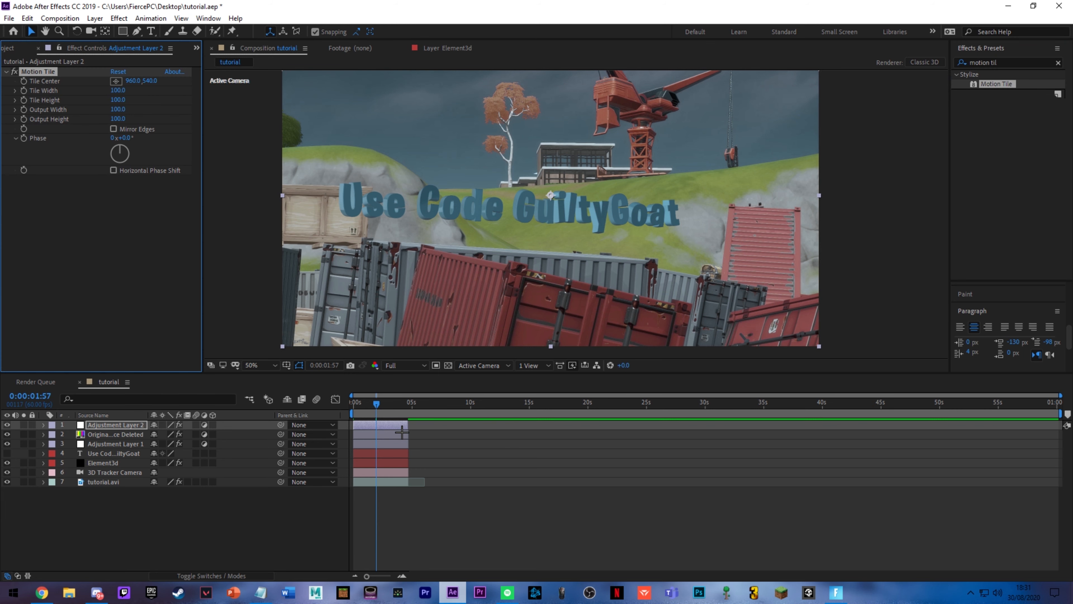
# Step: Set Motion Tile's Output Height to 80 to add cinematic black bars, and fit the whole frame in the viewer
pyautogui.click(118, 120)
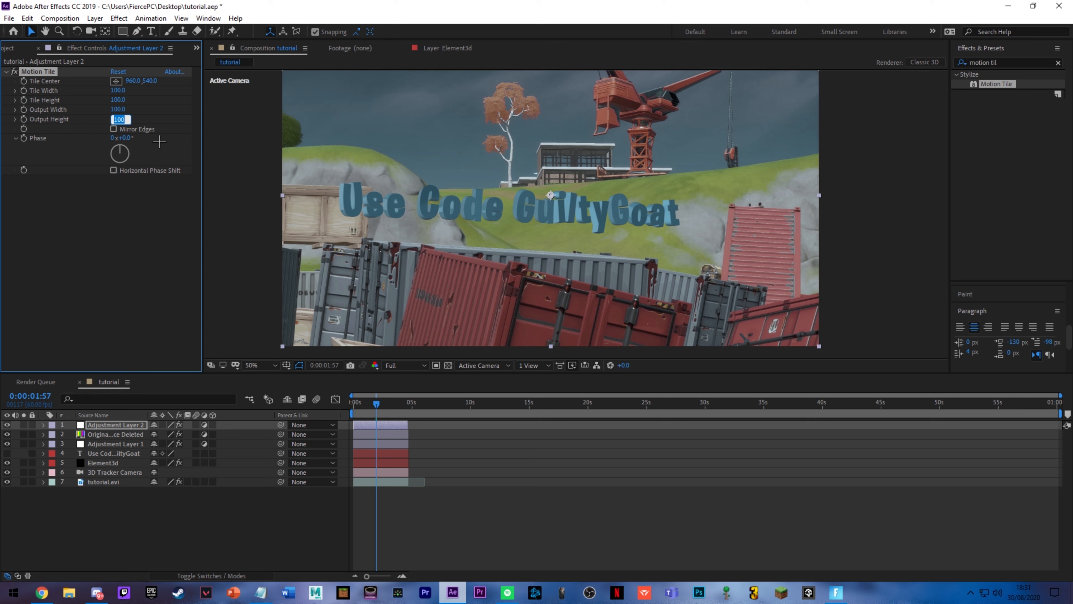
pyautogui.write('80')
pyautogui.press('Return')
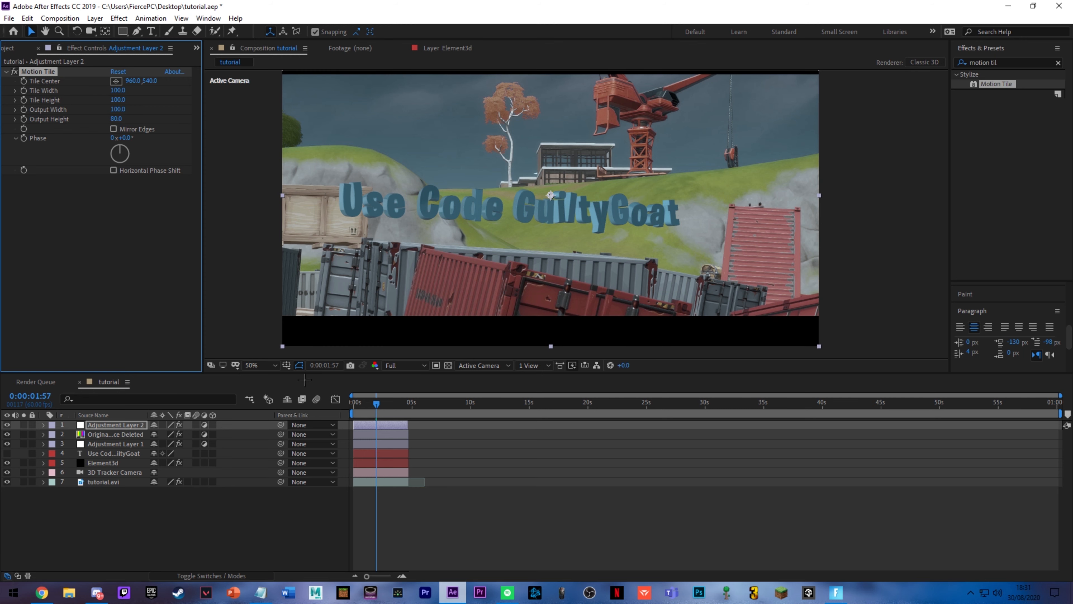
pyautogui.click(266, 365)
pyautogui.click(256, 537)
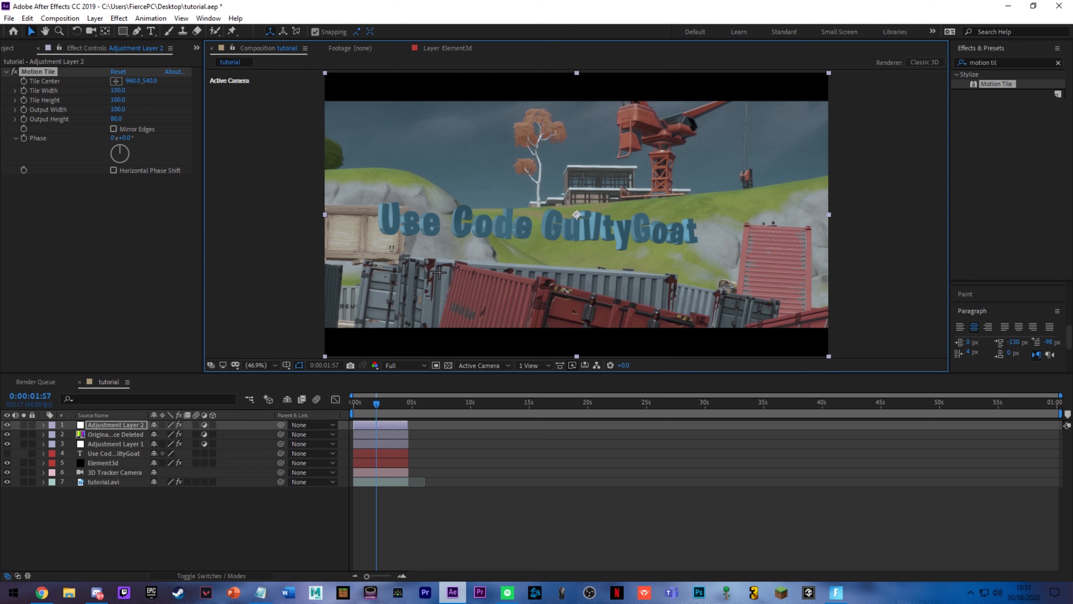
# Step: Compare the frame at 0:00:01:34 with both adjustment layers and the Original Source Deleted layer hidden and shown
pyautogui.click(303, 281)
pyautogui.click(472, 556)
pyautogui.moveTo(378, 405); pyautogui.dragTo(352, 405)
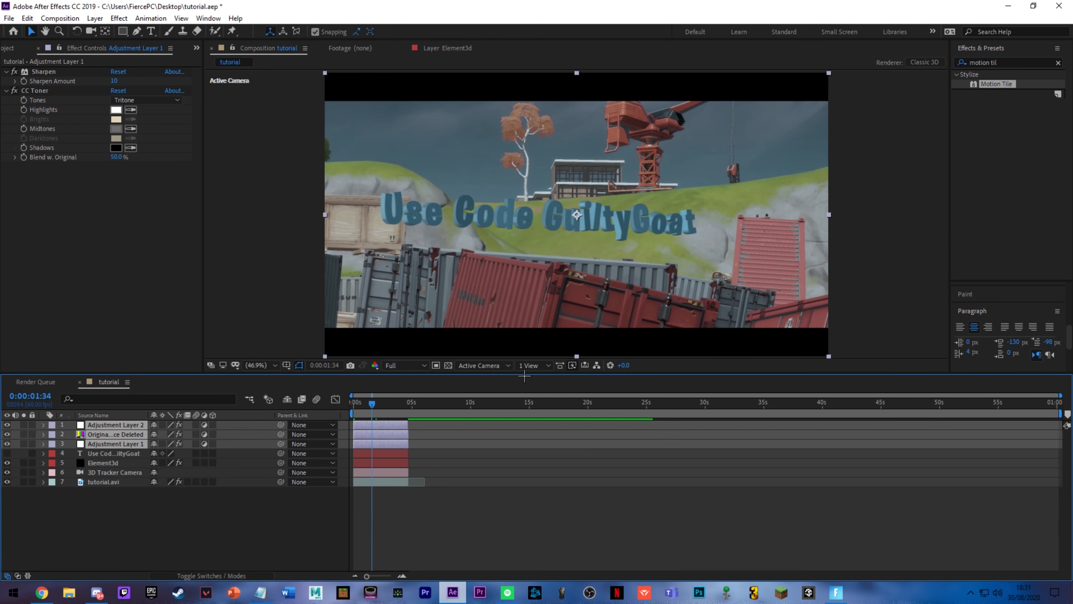
pyautogui.click(8, 434)
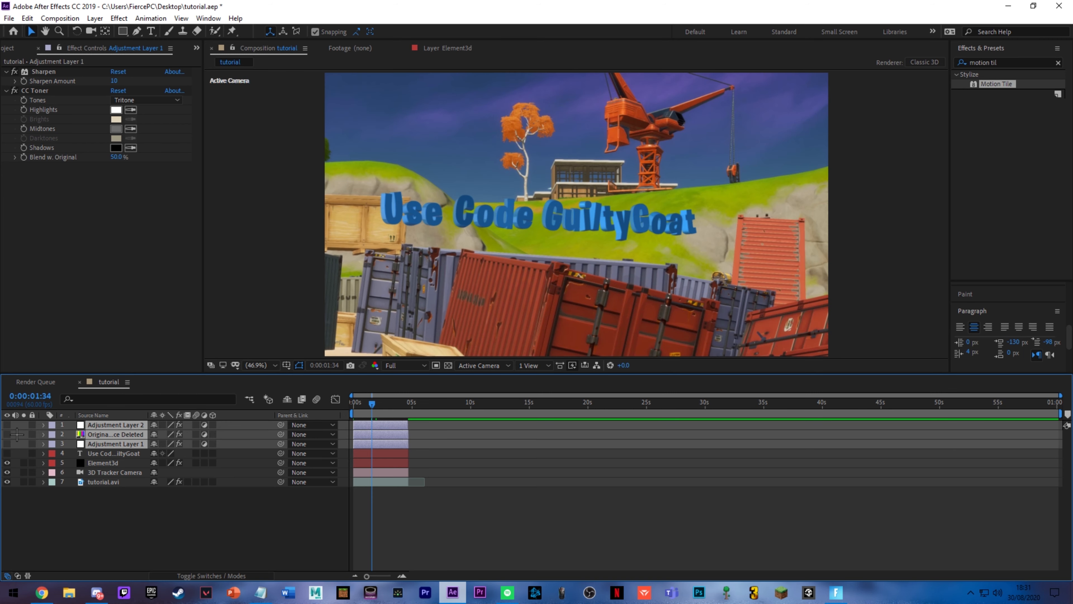
pyautogui.click(7, 434)
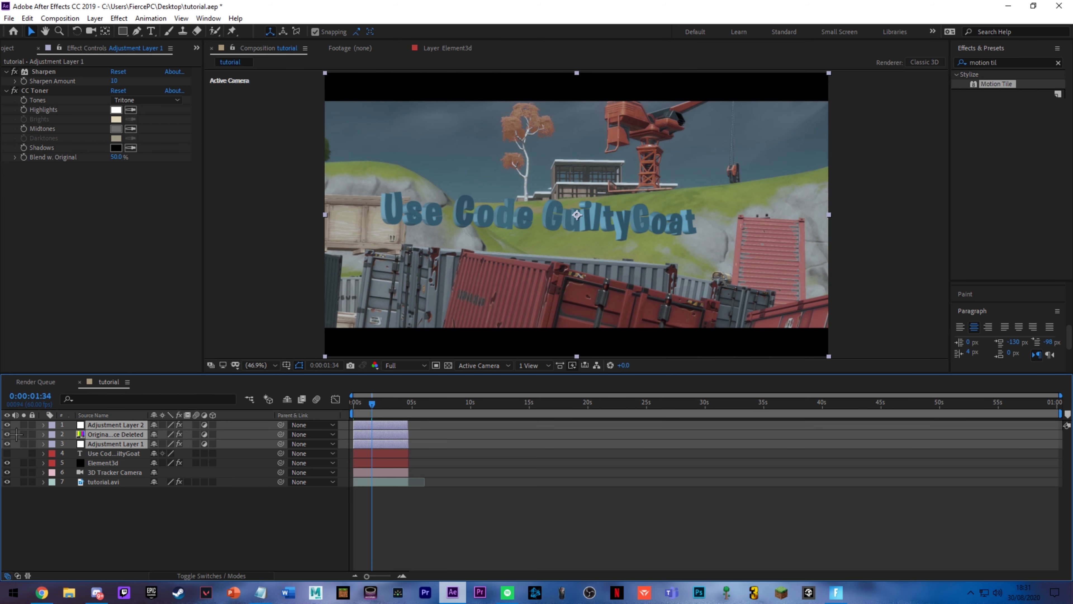